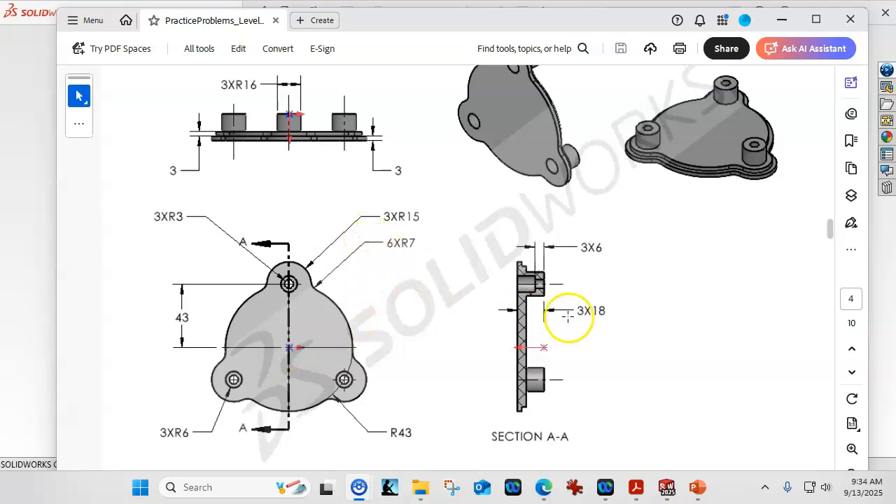
Step: Review the lobed plate's dimensioned views in the PDF and move its window away to uncover SOLIDWORKS
scroll(462, 300, down, 2)
scroll(462, 299, up, 4)
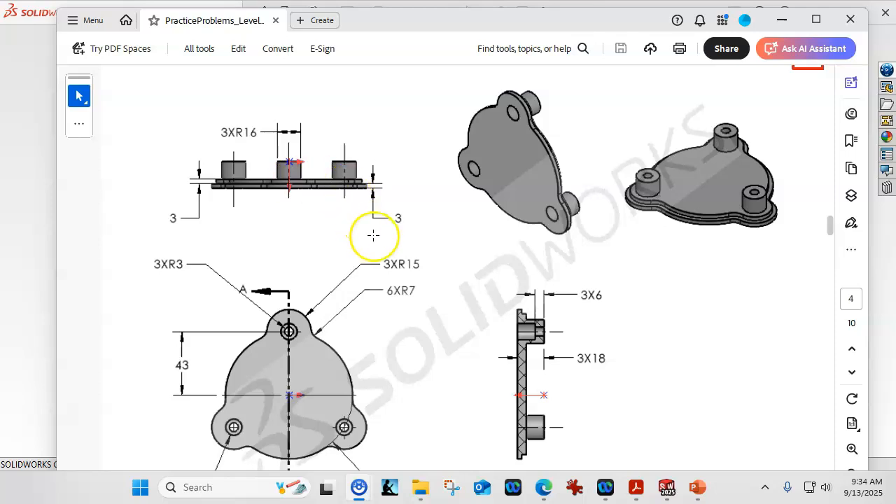
scroll(372, 234, down, 1)
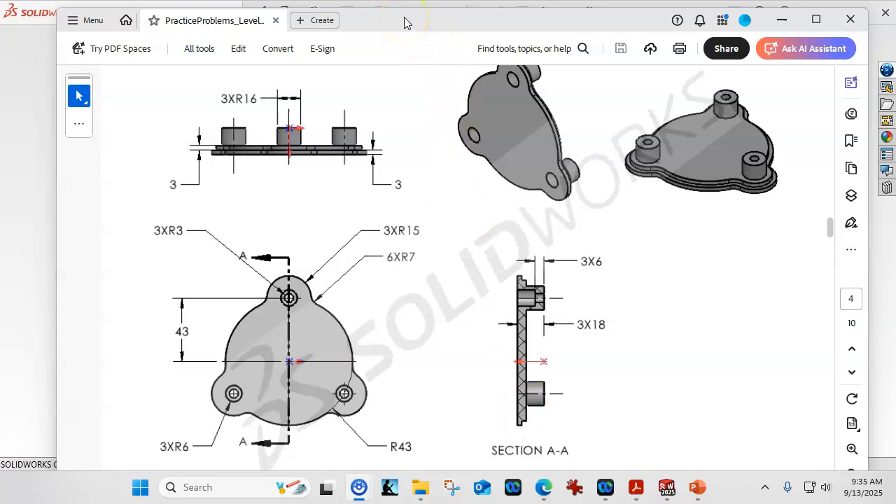
drag(404, 23, 895, 84)
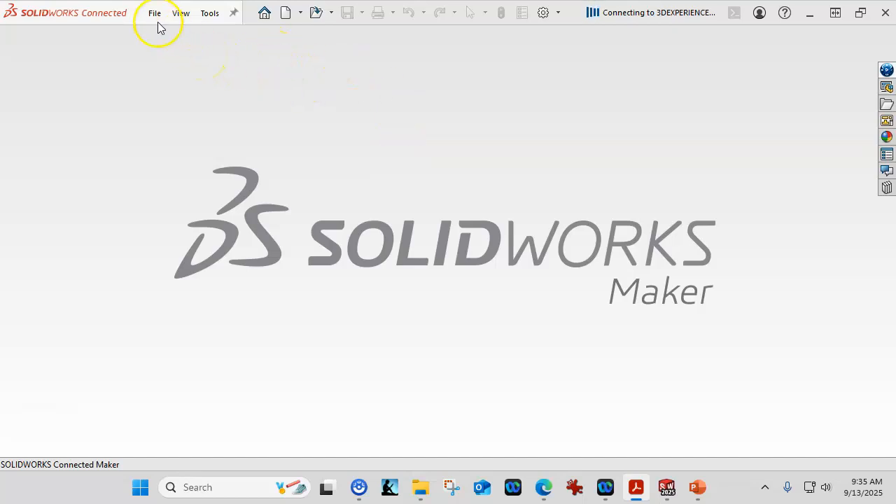
Step: Create a new part from the mPart mm template and open a sketch on the Front Plane
click(287, 13)
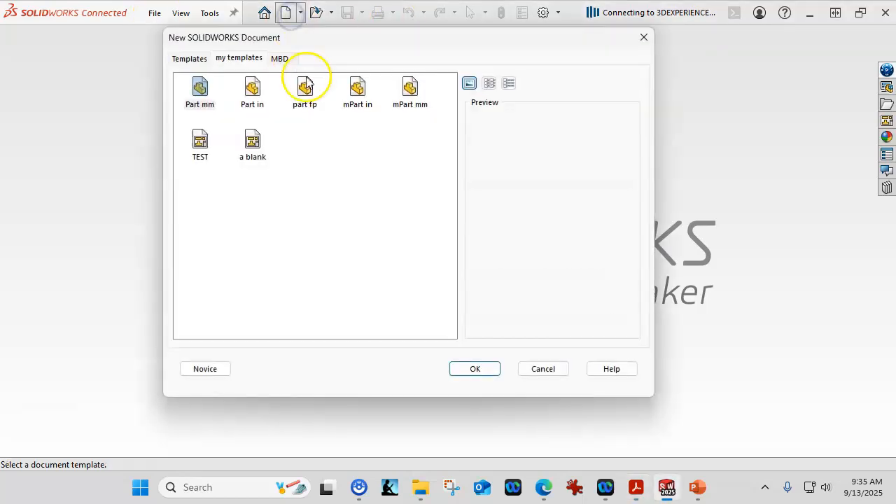
double_click(417, 91)
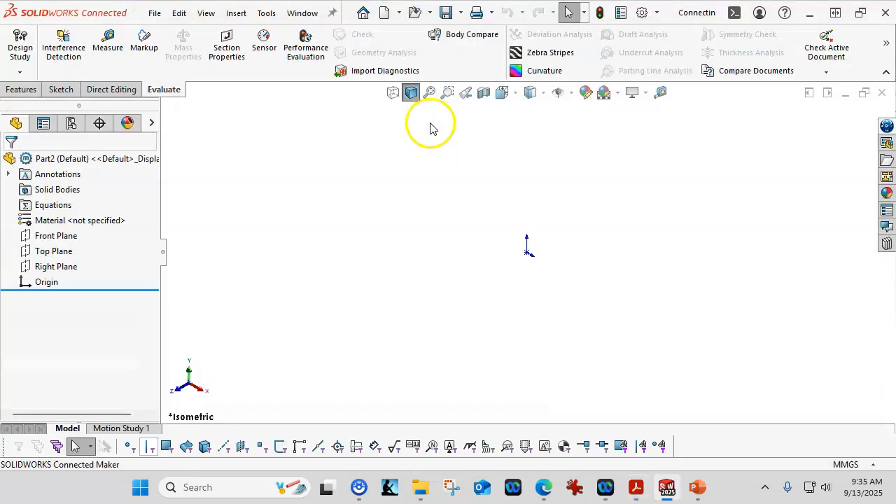
click(56, 236)
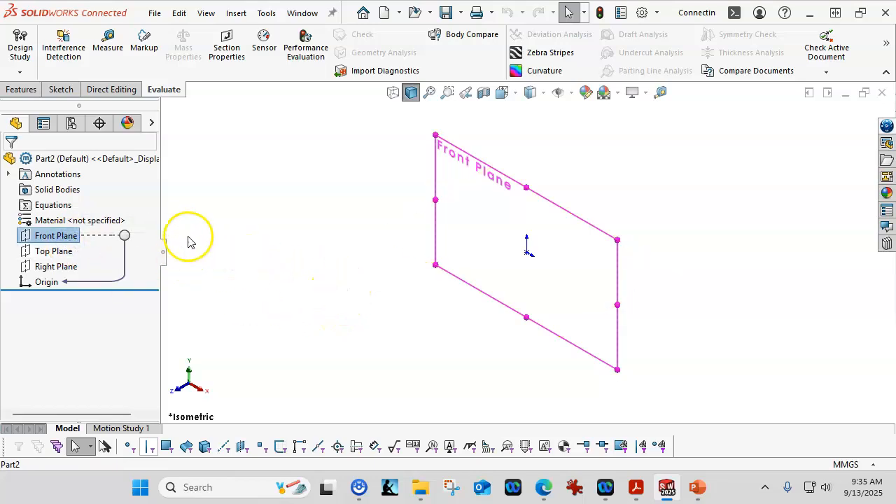
click(61, 91)
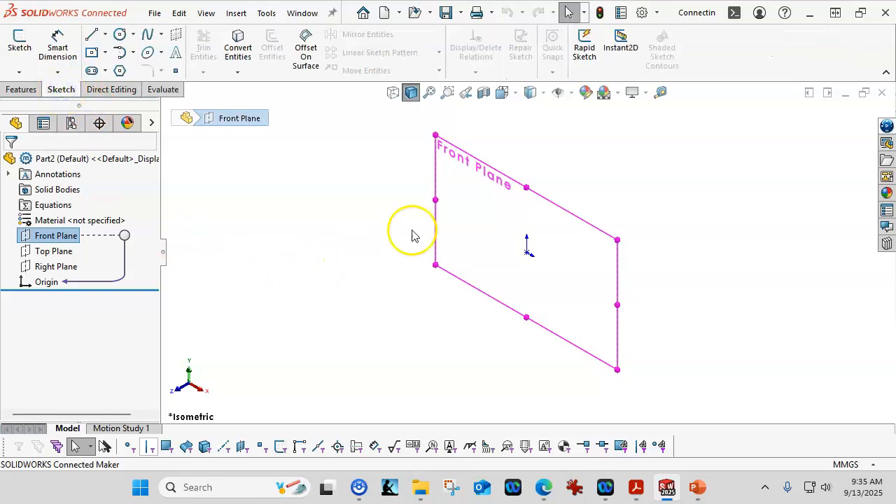
click(495, 175)
click(538, 125)
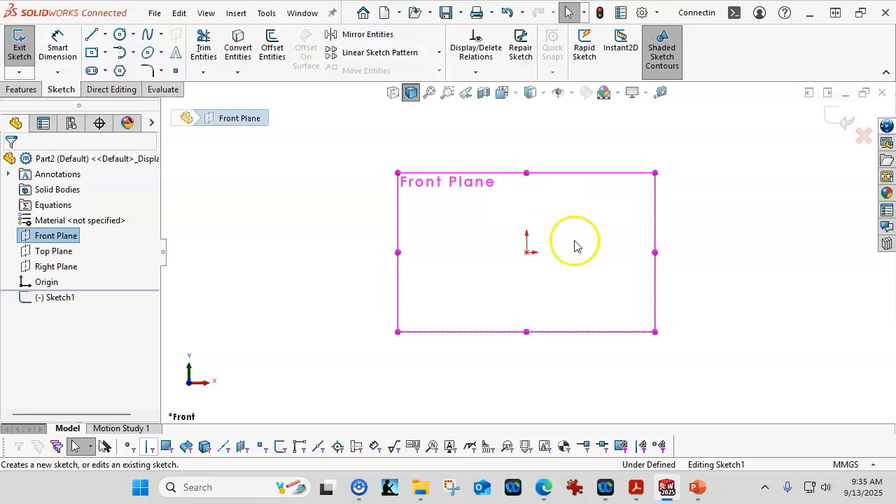
Step: Sketch a circle with a radius of about 47 mm centred on the origin
scroll(596, 280, down, 2)
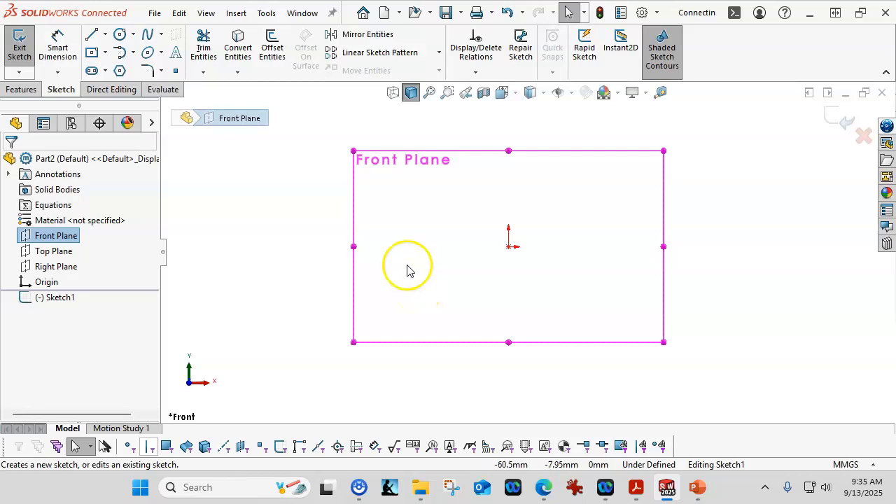
click(119, 34)
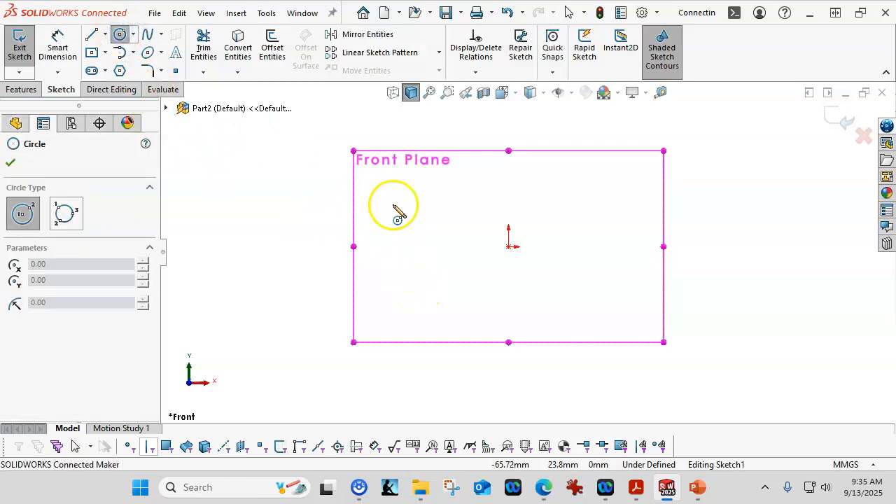
click(509, 247)
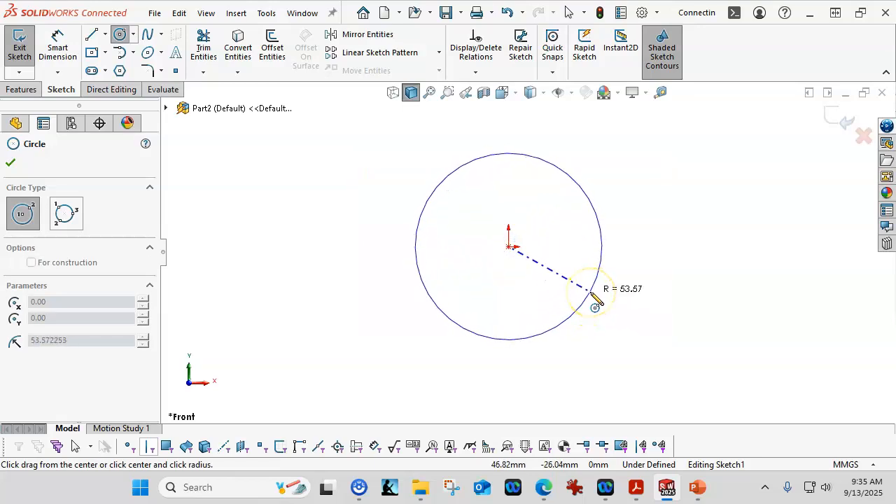
click(580, 287)
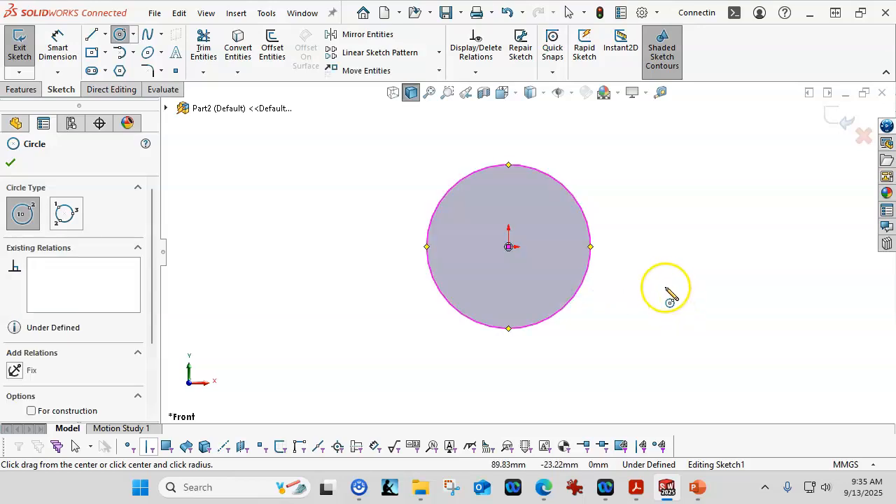
Step: Dimension the circle centred on the origin and display that dimension as a radius
right_click(644, 210)
click(782, 186)
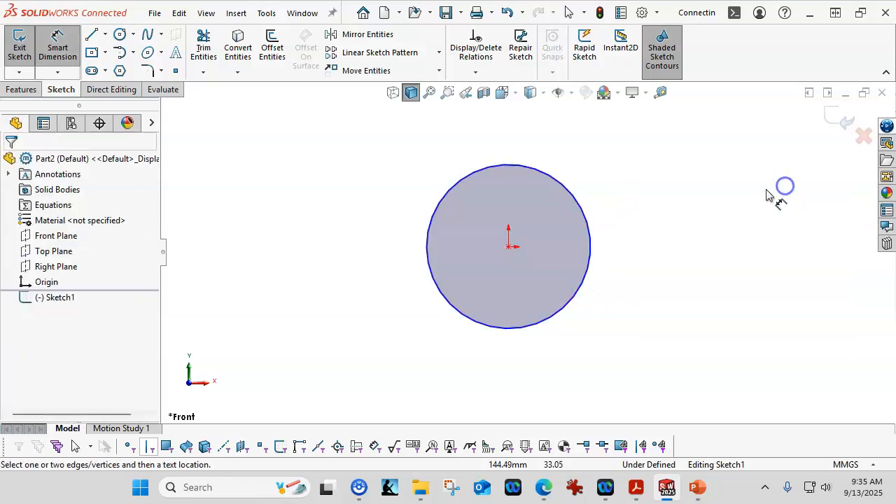
click(572, 199)
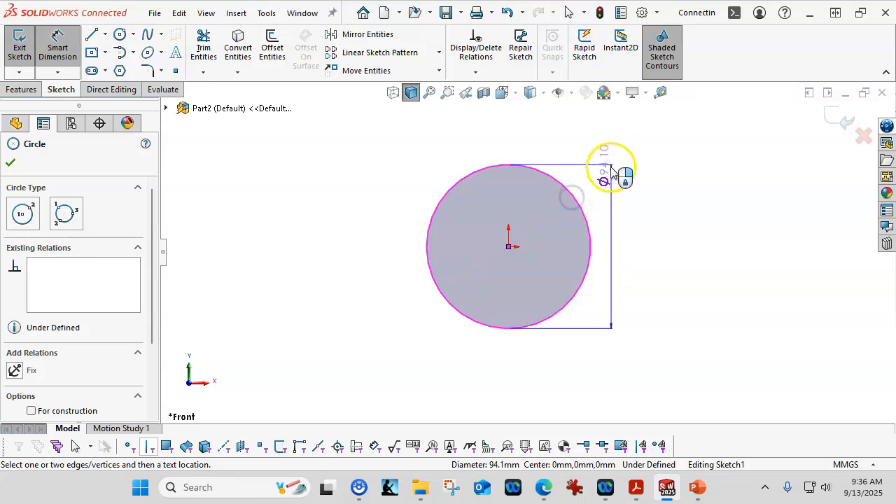
click(656, 155)
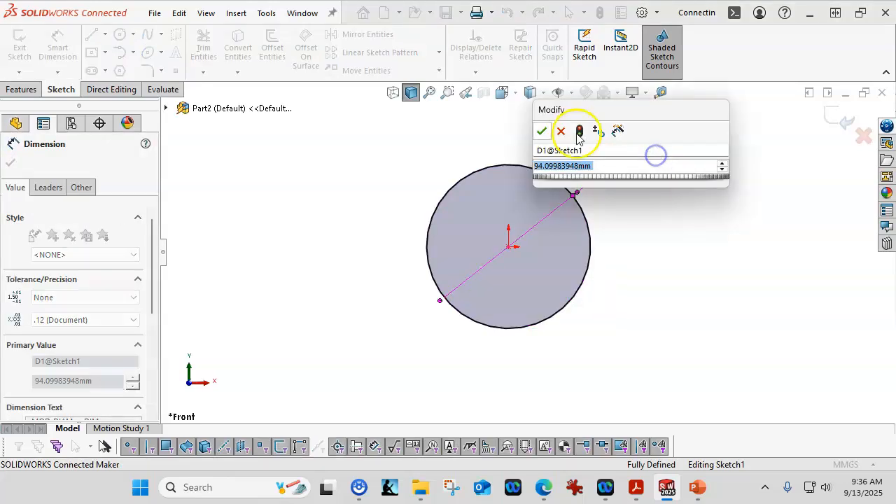
click(542, 131)
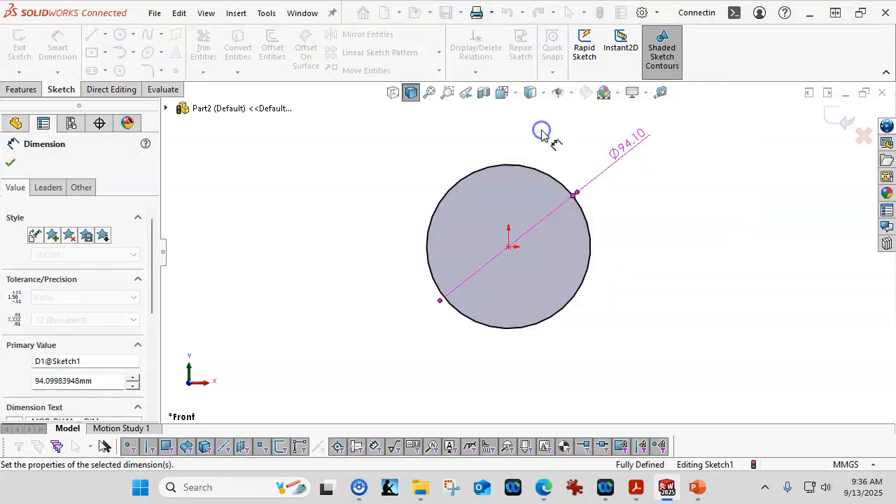
right_click(622, 149)
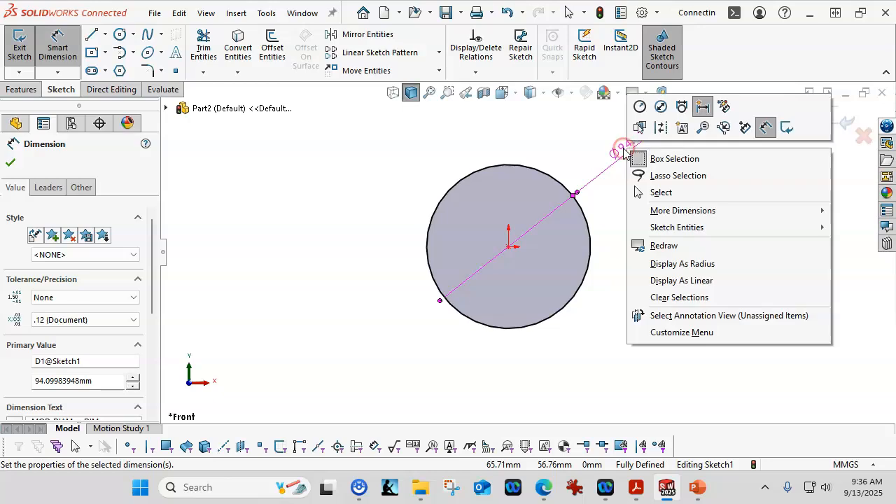
click(640, 108)
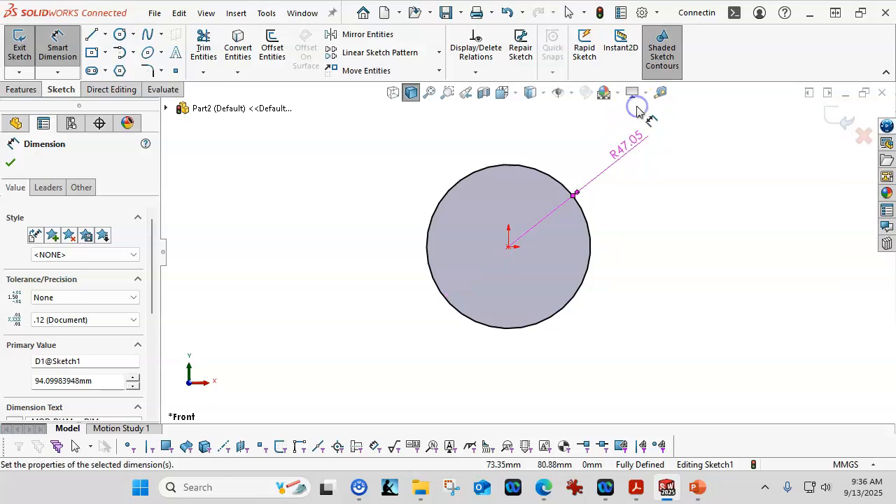
Step: Set the radius of the circle centred on the origin to 43 mm
right_click(620, 151)
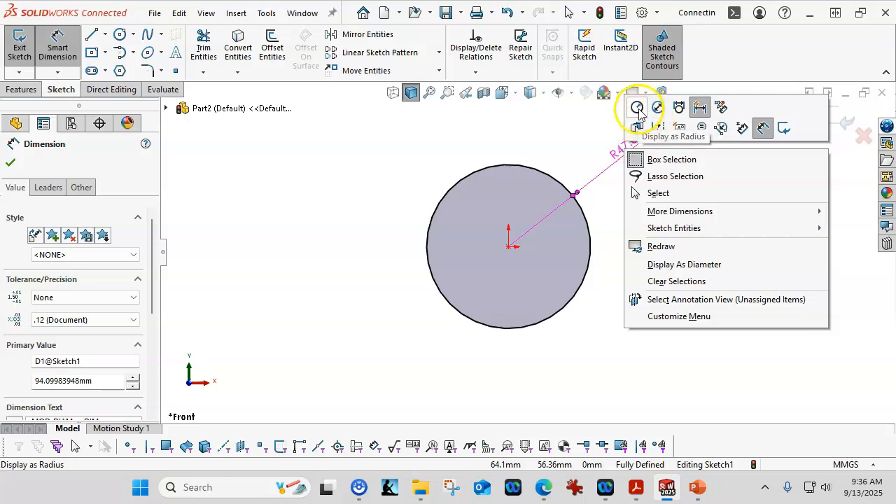
click(614, 158)
double_click(616, 160)
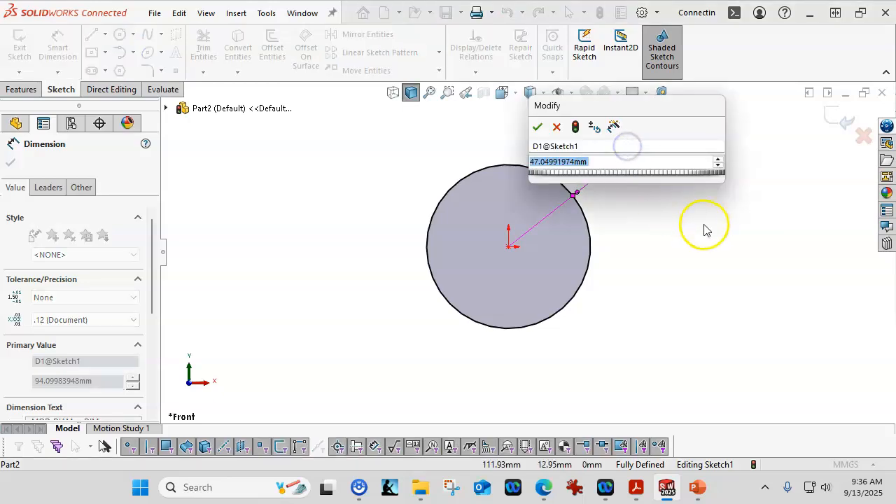
text(43)
key(Return)
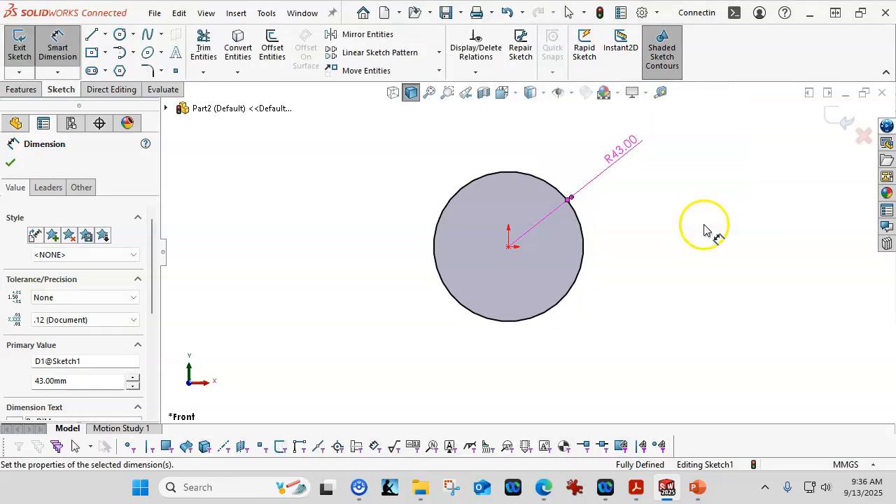
Step: Sketch a circle with a radius of about 13 mm centred on the top quadrant point of the large circle
click(120, 34)
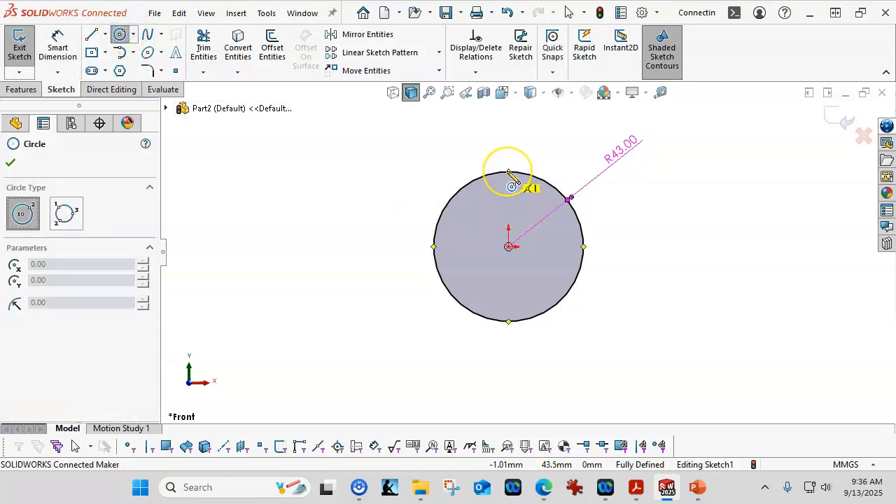
click(508, 171)
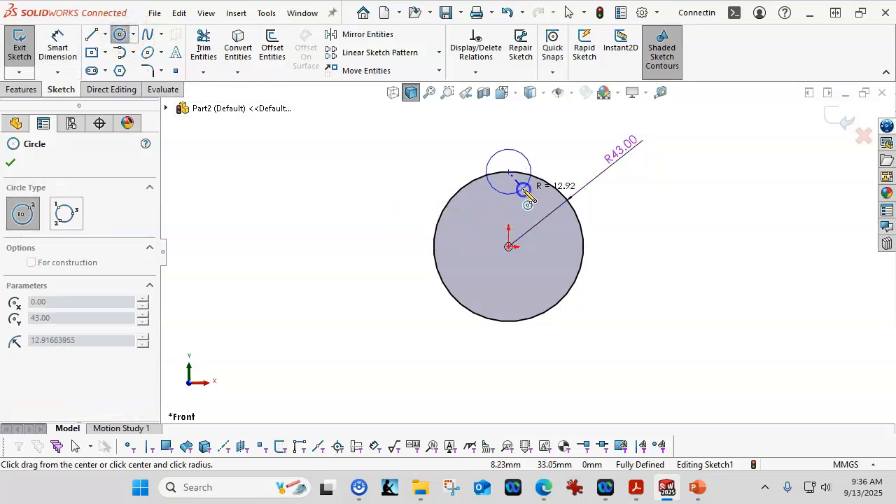
click(524, 188)
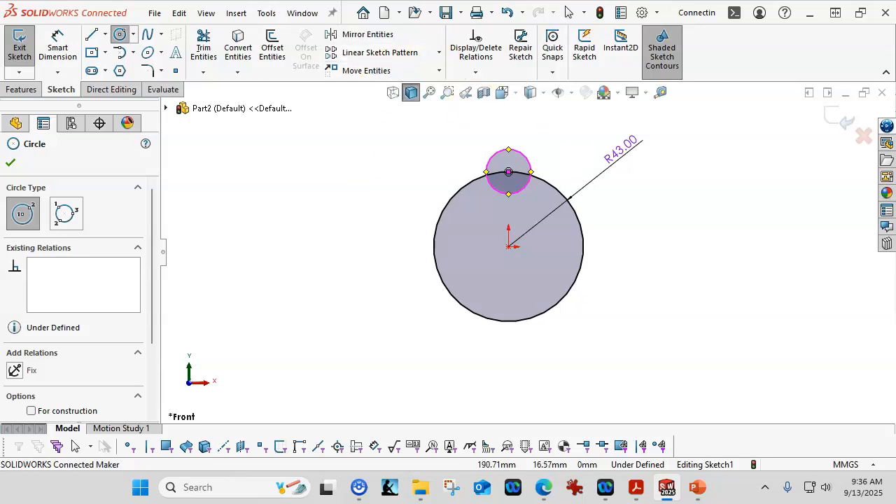
Step: Pattern the small circle circularly about the origin with 3 equally spaced instances over 360 degrees
click(439, 53)
click(361, 89)
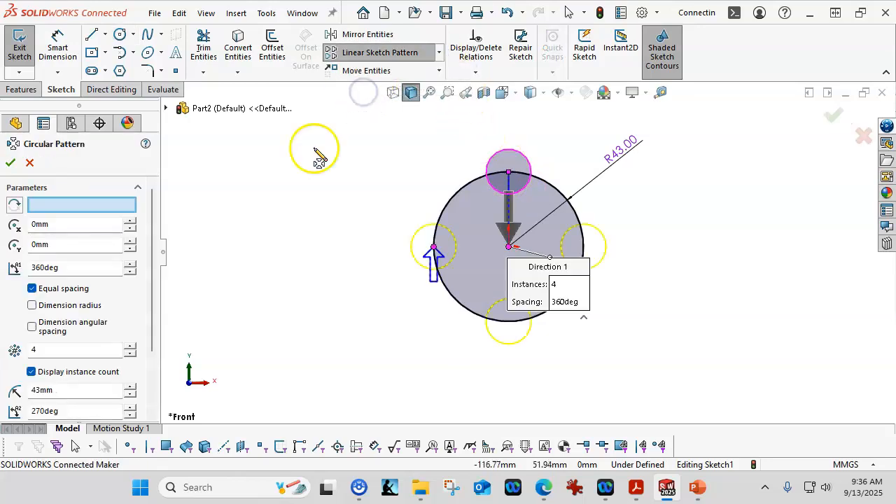
click(103, 208)
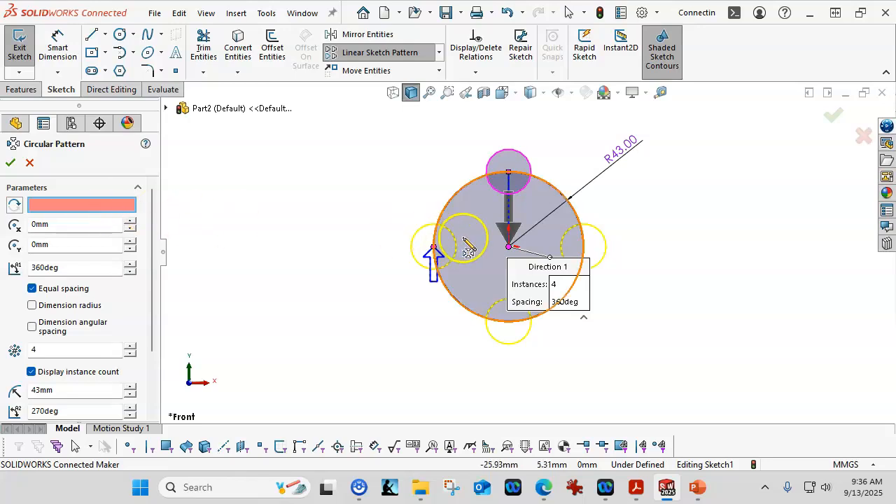
click(509, 249)
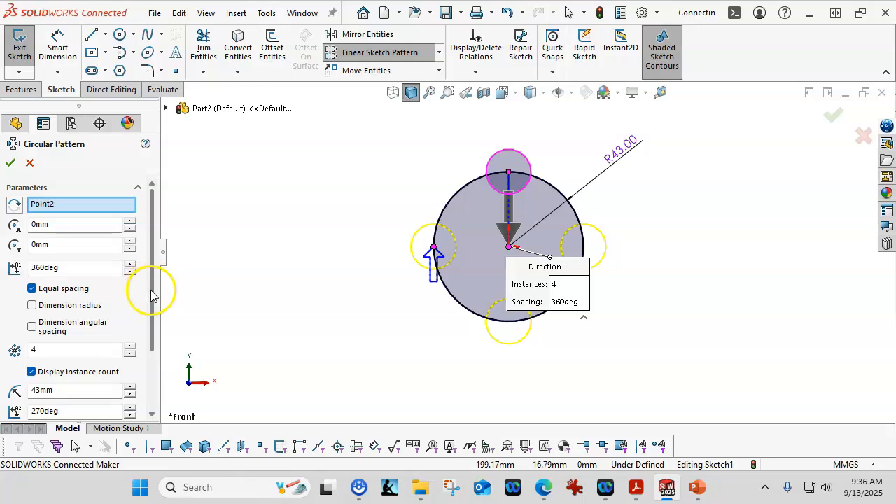
scroll(152, 294, down, 3)
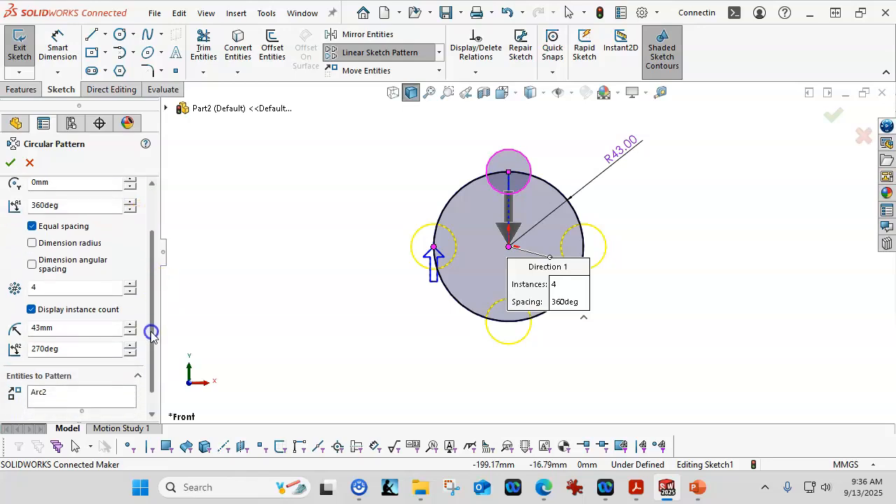
double_click(59, 275)
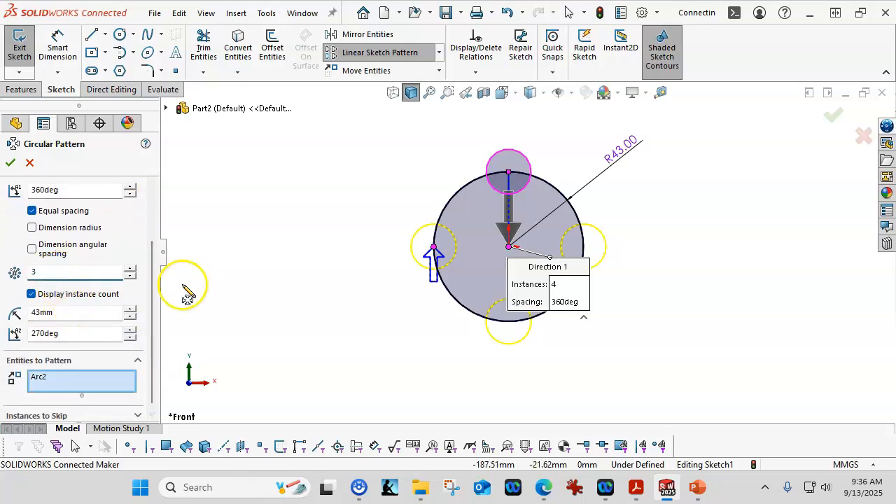
key(Tab)
drag(152, 292, 153, 307)
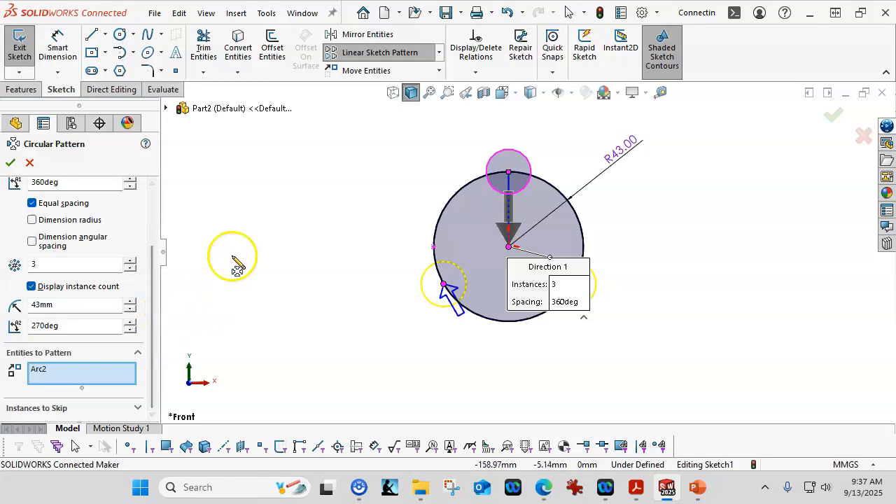
click(10, 162)
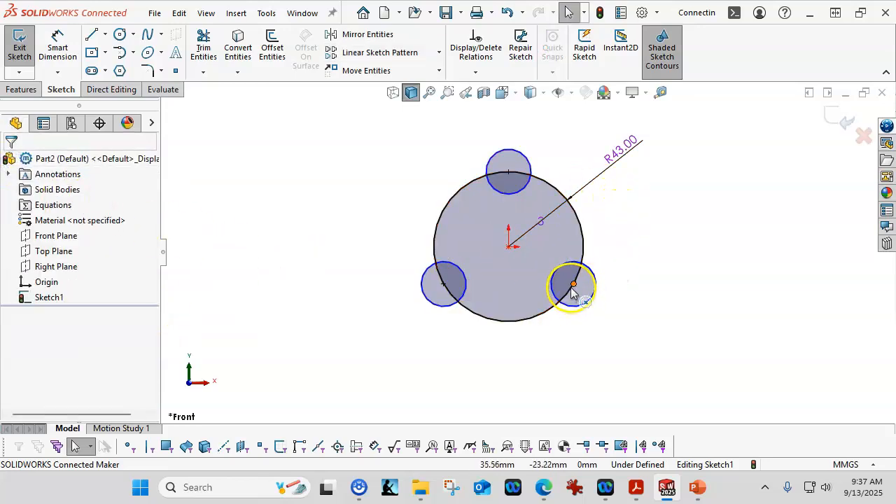
drag(571, 288, 593, 278)
click(454, 349)
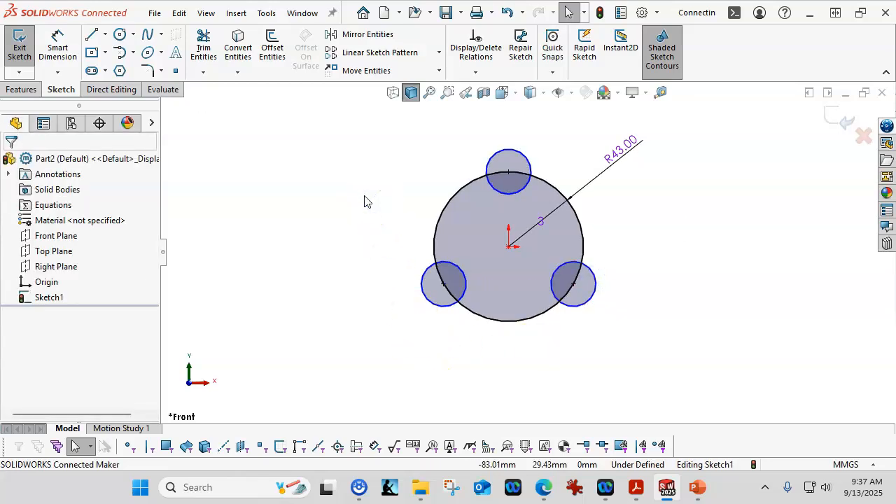
click(266, 151)
Step: Dimension the small circle at the top of the large circle with a diameter of 15 mm
click(69, 52)
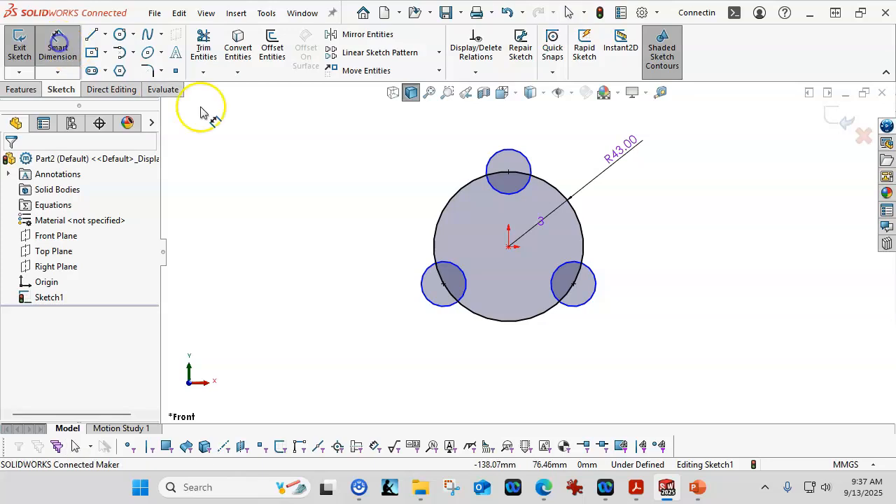
click(515, 151)
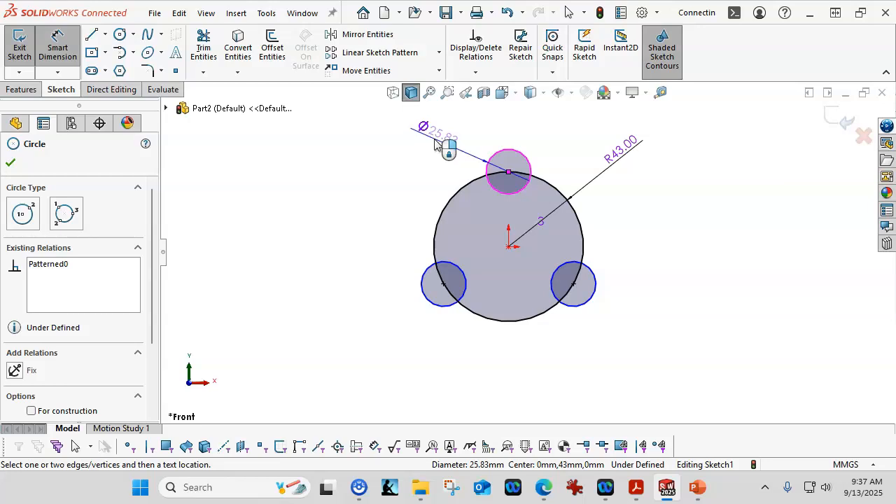
click(435, 143)
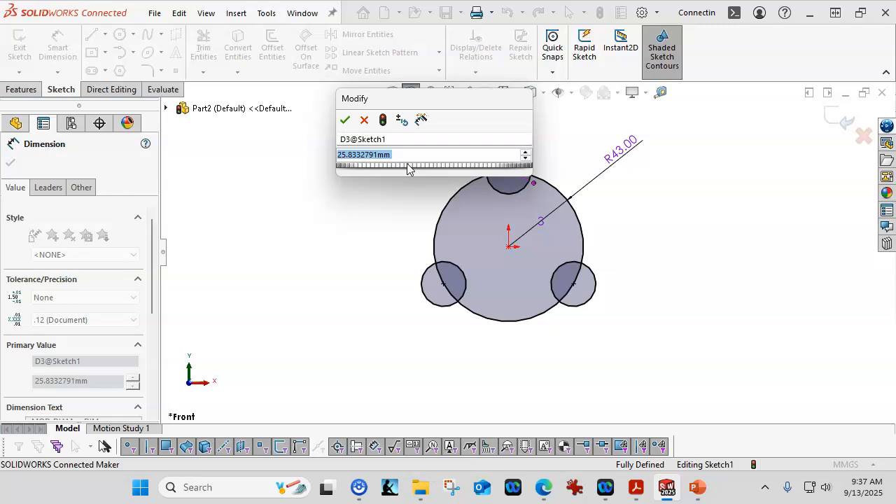
text(15)
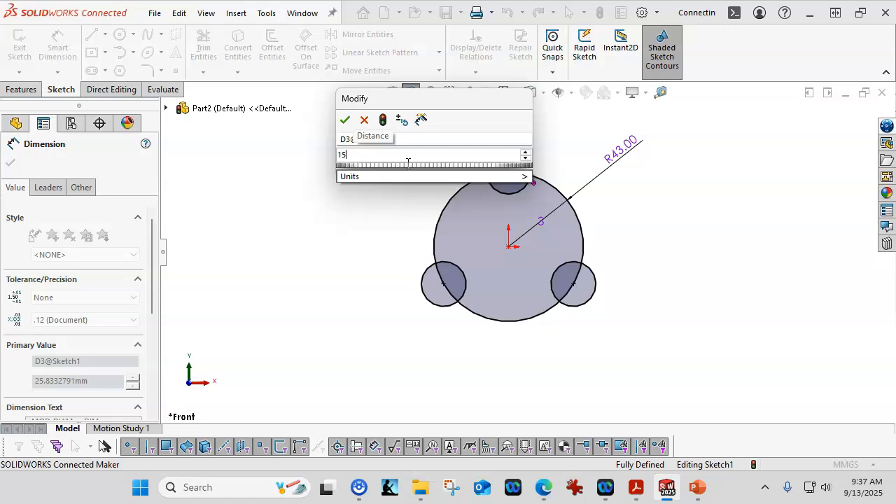
key(Return)
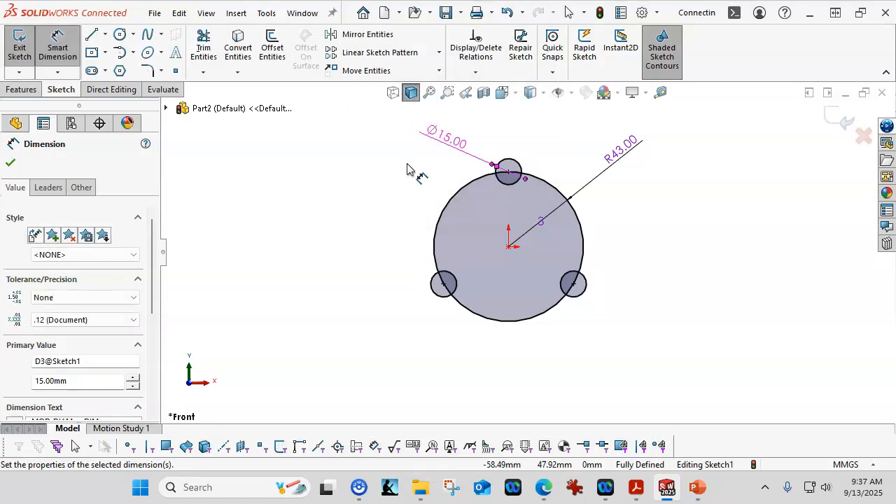
Step: Display the top small circle's diameter dimension as a radius
double_click(441, 137)
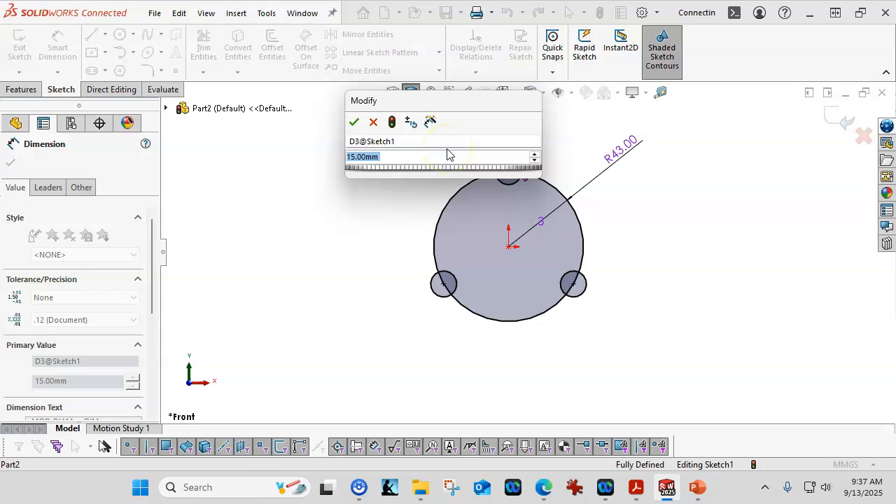
click(372, 122)
right_click(441, 142)
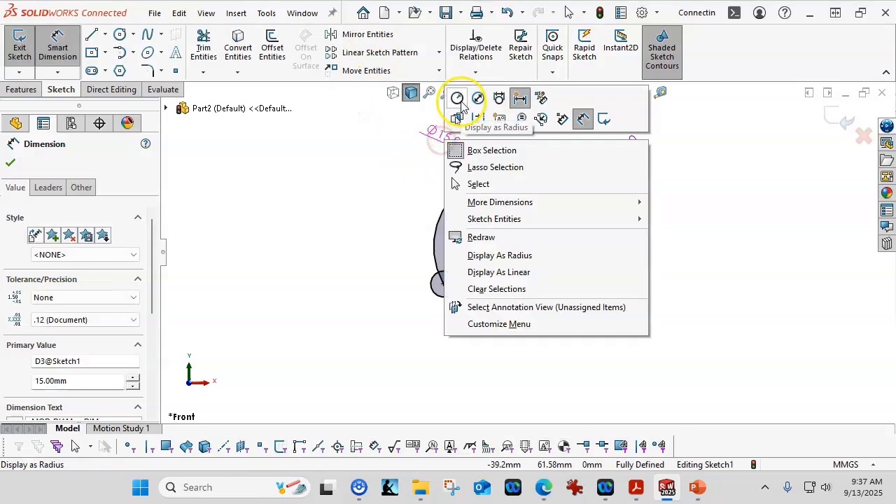
click(490, 254)
Step: Set the radius dimension of the top small circle to 30 mm
double_click(448, 138)
text(30)
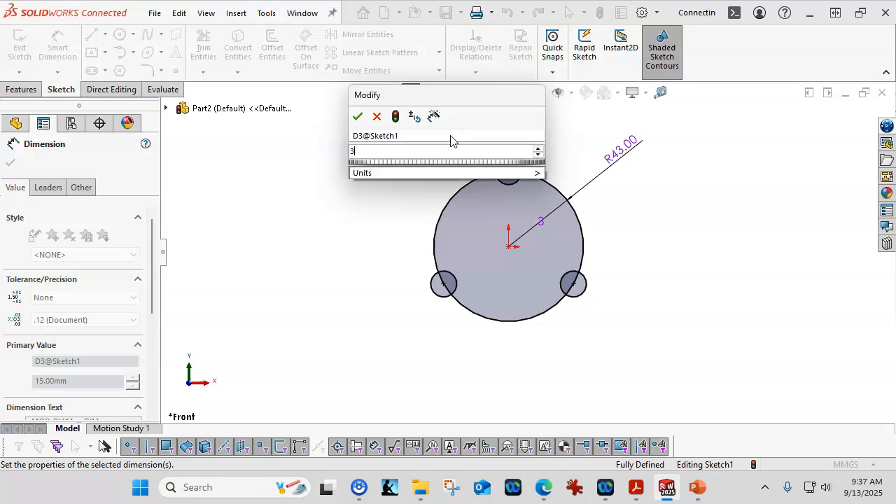
key(Return)
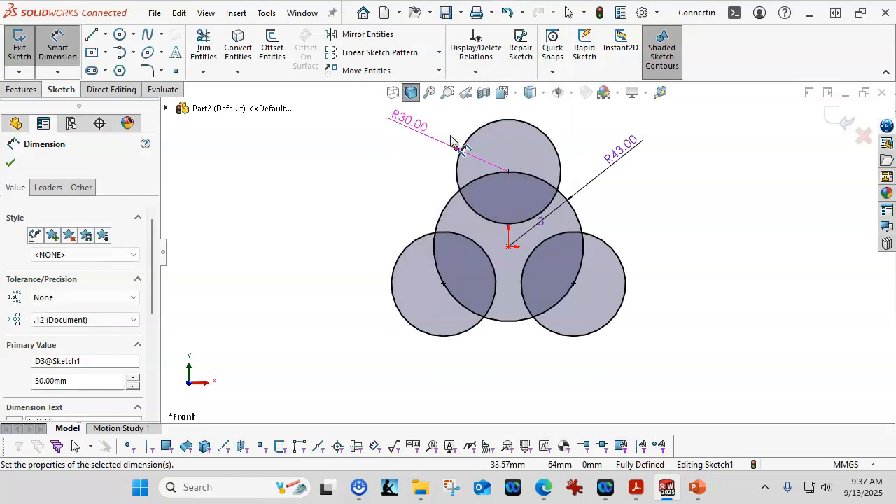
Step: Set the radius of the top small circle to 15 mm
double_click(412, 124)
text(15)
key(Return)
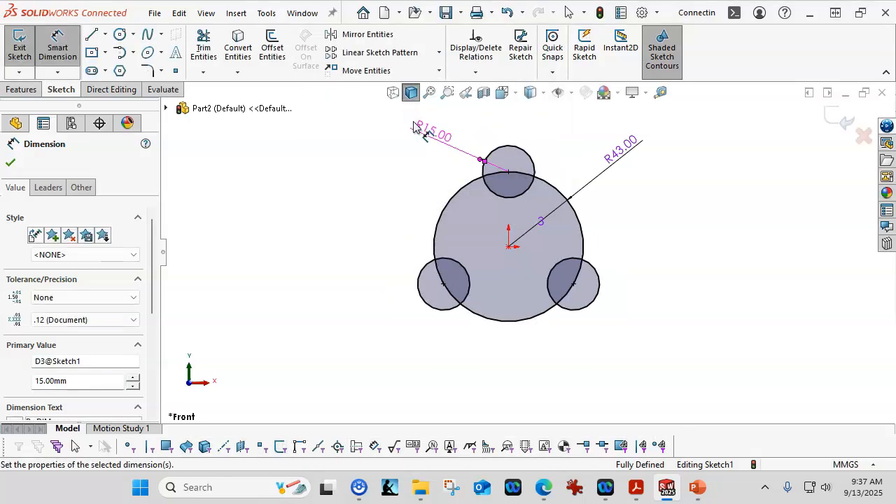
Step: Reposition the large circle's 43 mm radius dimension outside its upper-left edge and clear the selection
scroll(553, 210, down, 2)
mouse_move(650, 130)
mouse_down()
mouse_move(475, 124)
mouse_move(315, 137)
mouse_up()
click(242, 248)
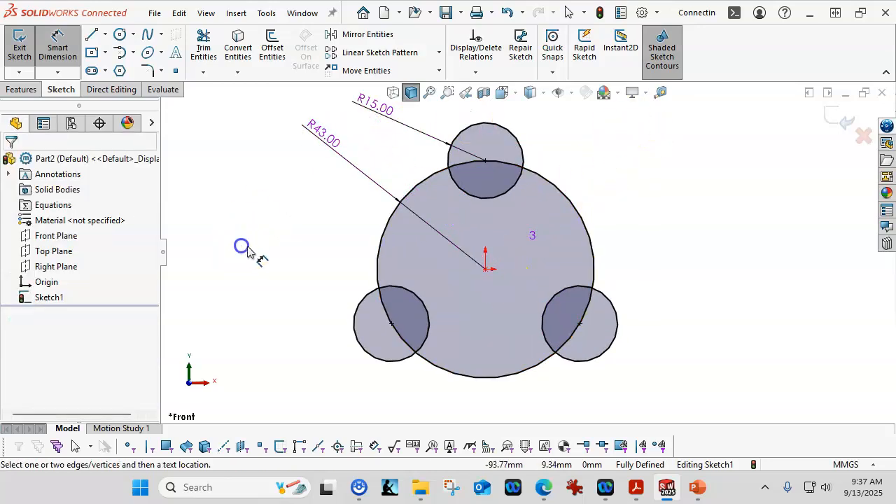
click(265, 269)
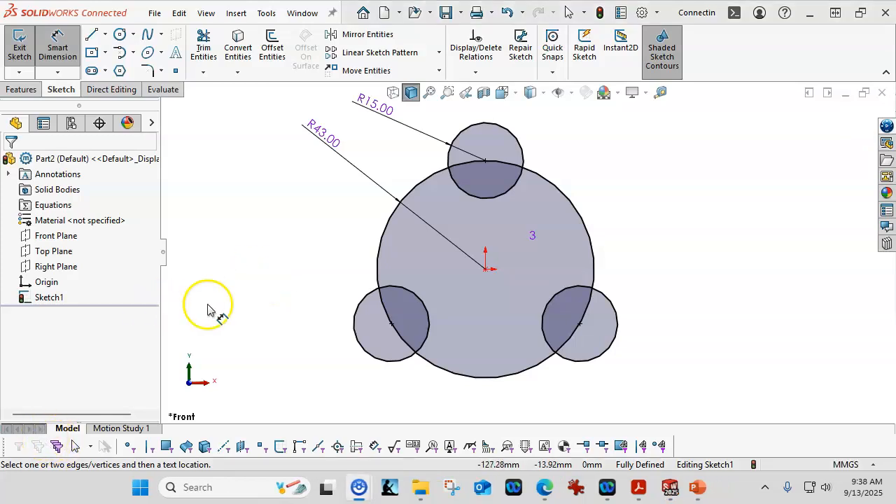
click(281, 328)
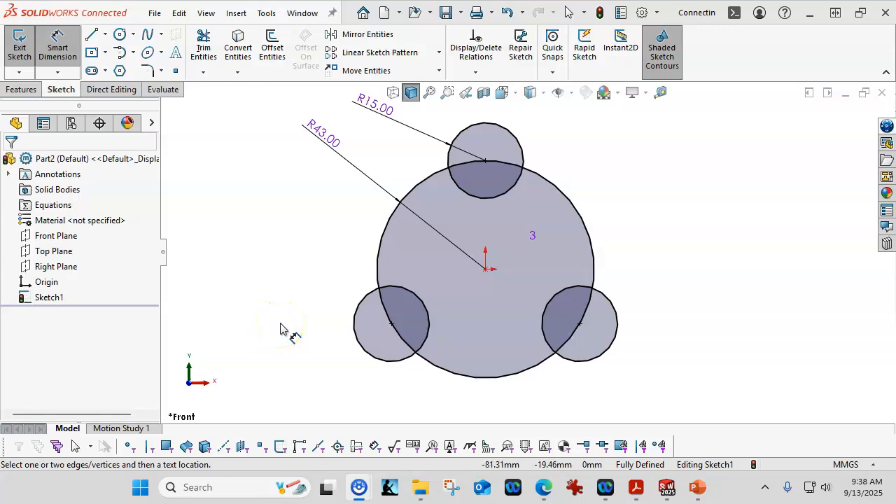
Step: Sketch two circles with radii of about 5 mm and 8.5 mm concentric with the top lobe circle
click(119, 34)
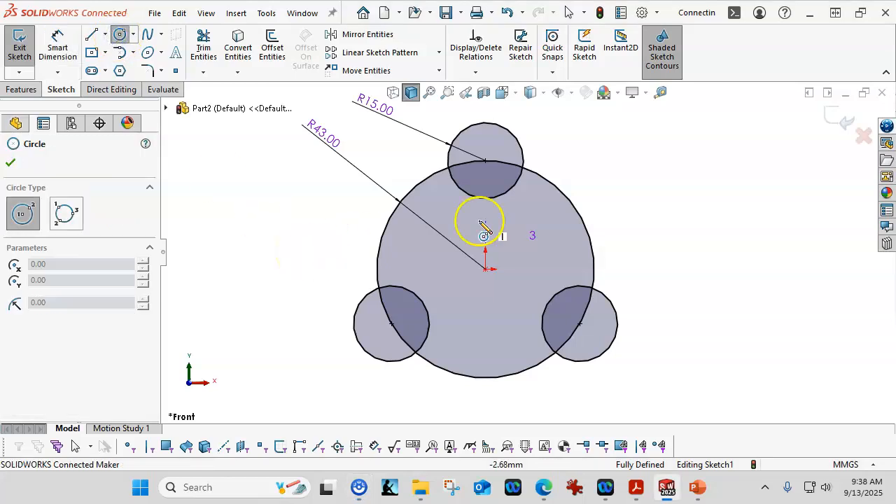
click(485, 161)
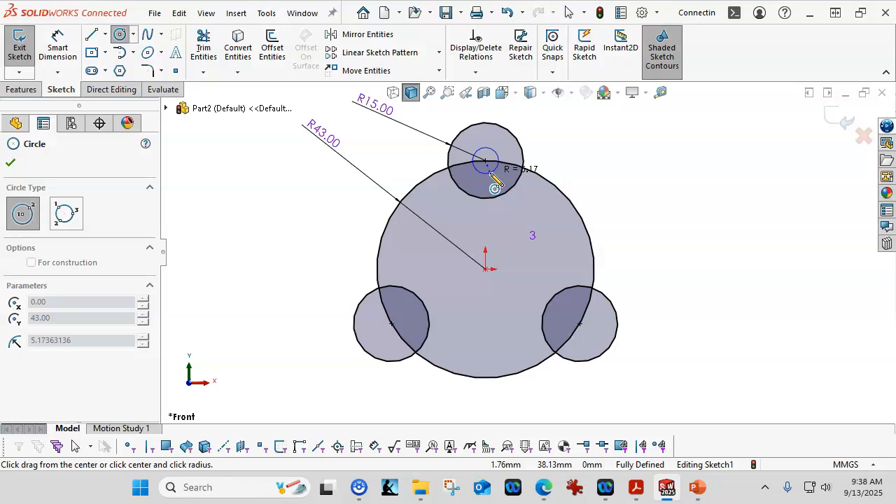
click(492, 174)
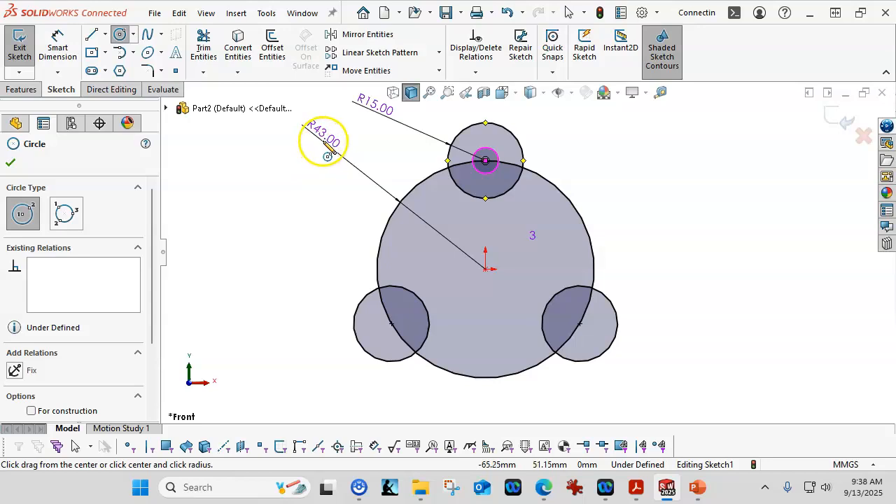
click(486, 161)
click(503, 172)
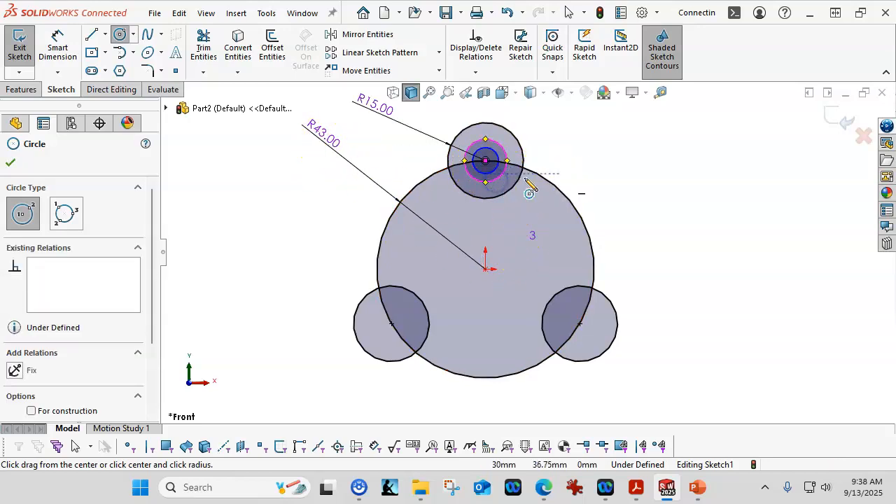
Step: Dimension the innermost circle of the top lobe with a diameter of 6 mm
right_click(597, 162)
click(740, 140)
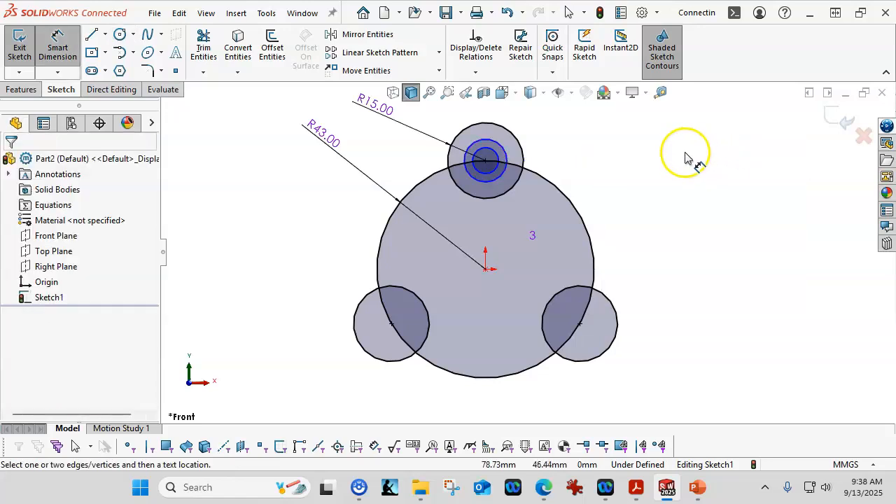
click(500, 148)
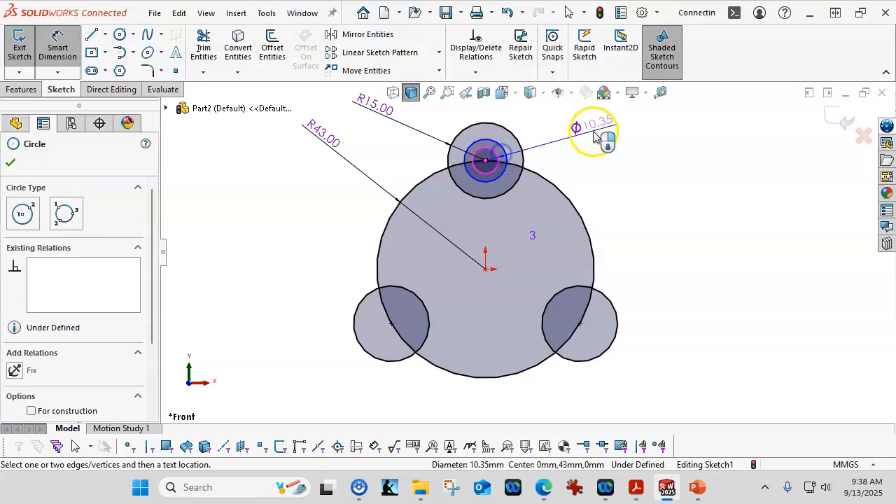
click(593, 140)
text(6.00mm)
key(Return)
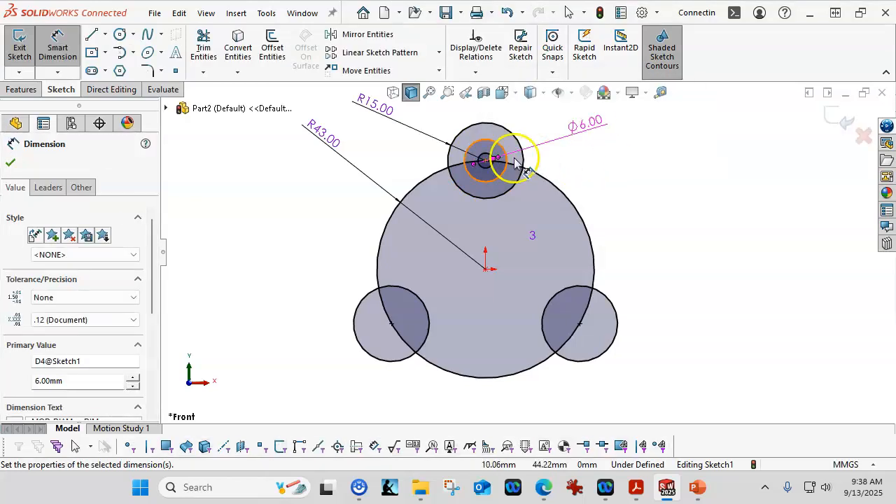
Step: Dimension the second concentric circle in the top lobe with a diameter of 12 mm
click(511, 168)
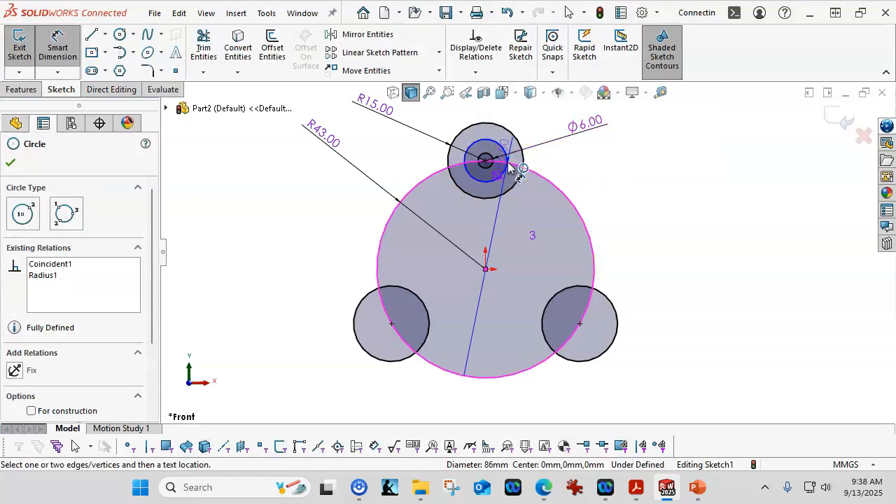
key(Escape)
click(497, 149)
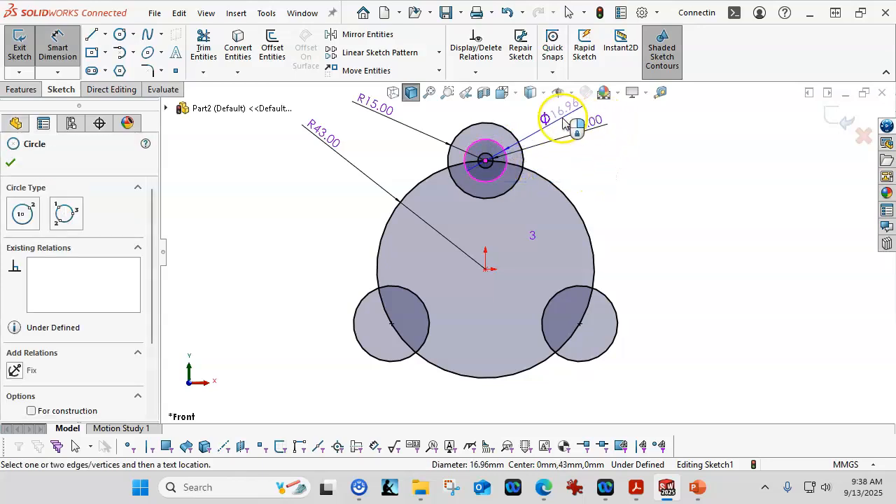
click(560, 119)
text(12)
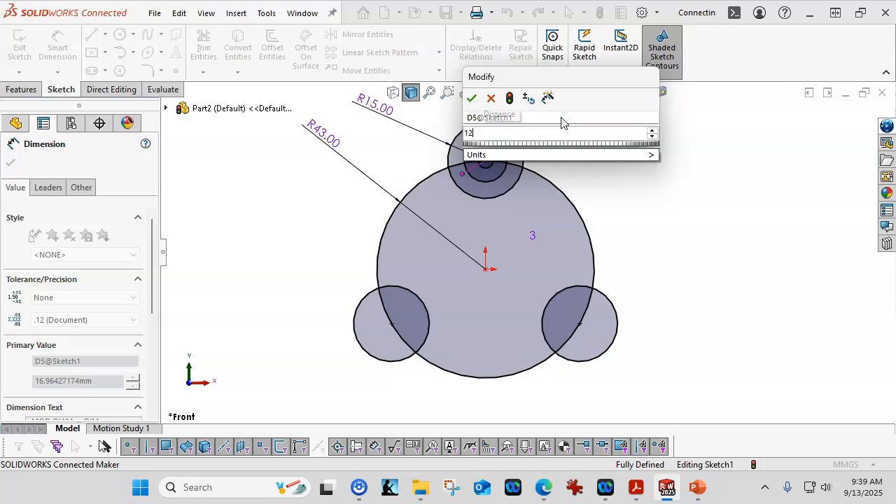
key(Return)
Step: Display the 12 mm diameter dimension in the top lobe as a radius and clear the selection
right_click(665, 171)
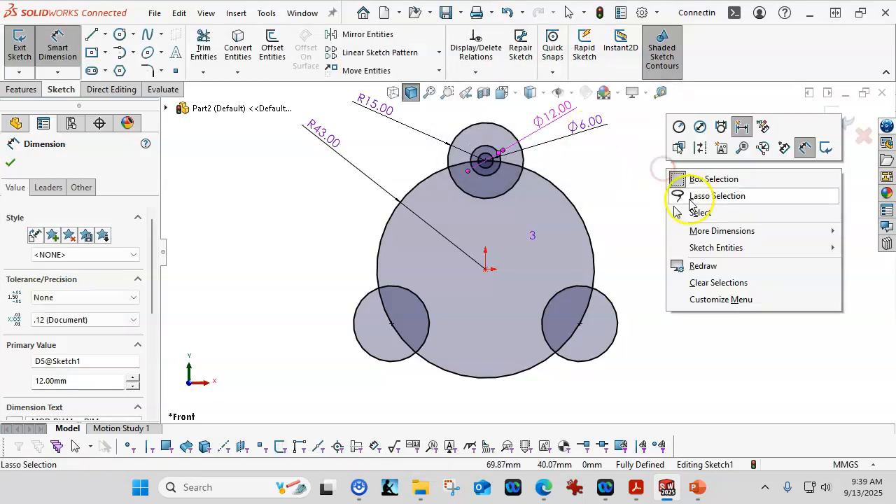
click(680, 129)
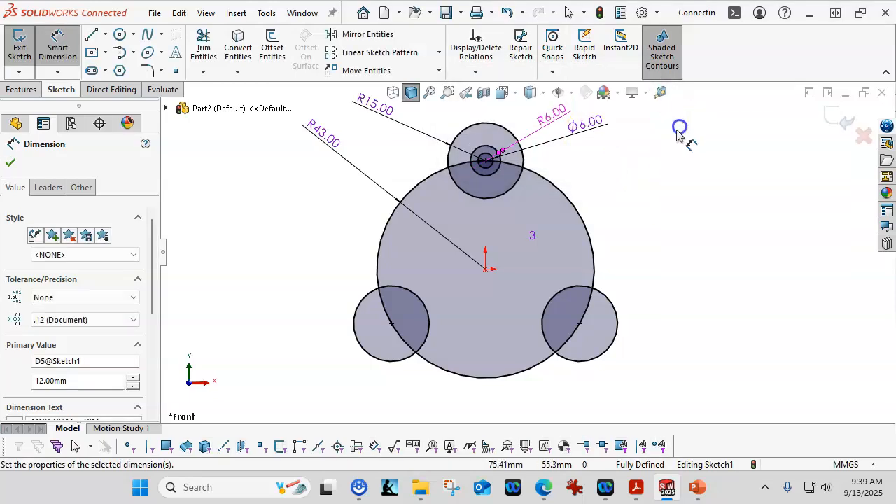
right_click(580, 133)
click(595, 87)
click(647, 228)
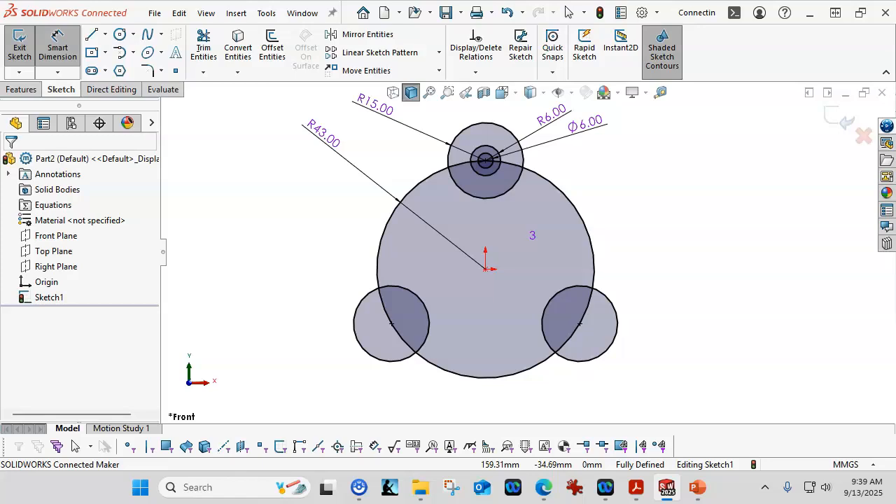
Step: Sketch another circle about 22 mm in diameter, concentric with the top lobe and inside its 15 mm radius circle
click(120, 36)
click(485, 161)
click(510, 177)
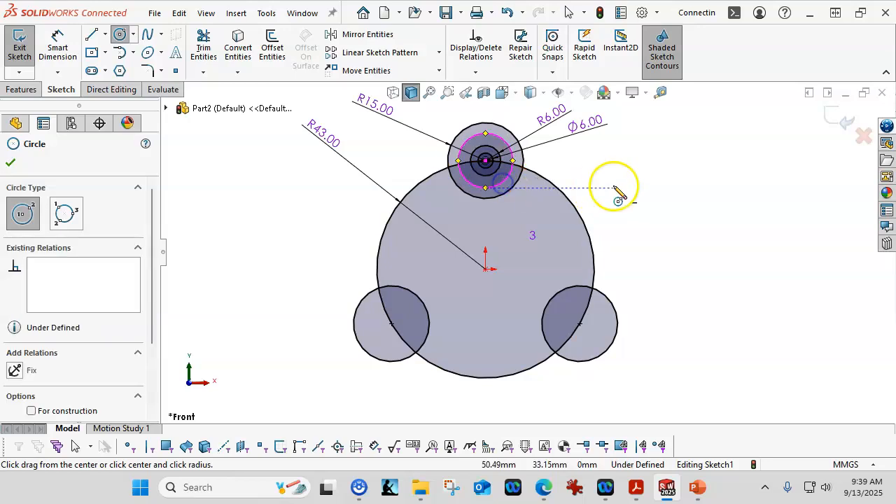
Step: Dimension the new concentric circle in the top lobe with a diameter of 16 mm
right_click(614, 191)
click(752, 165)
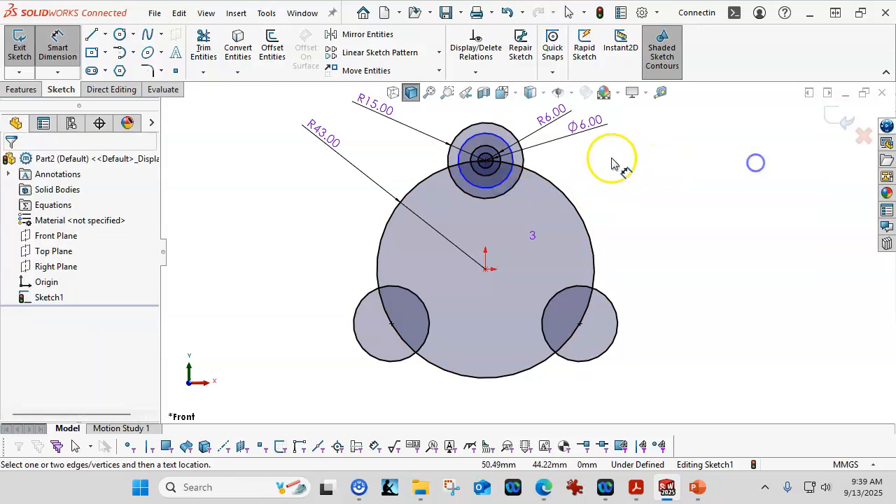
click(513, 159)
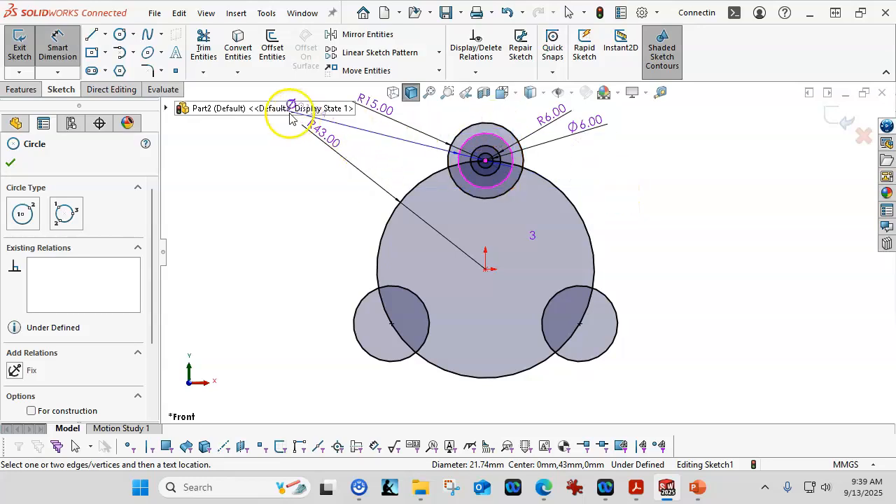
click(362, 133)
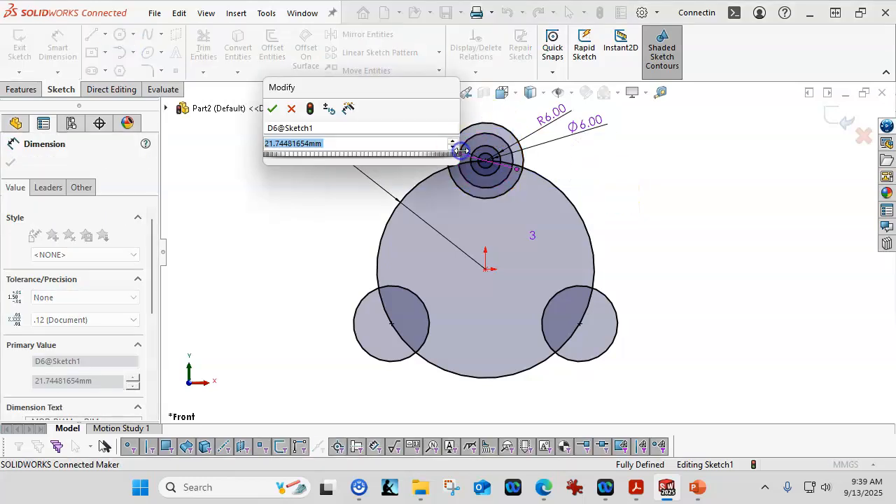
text(16)
key(Return)
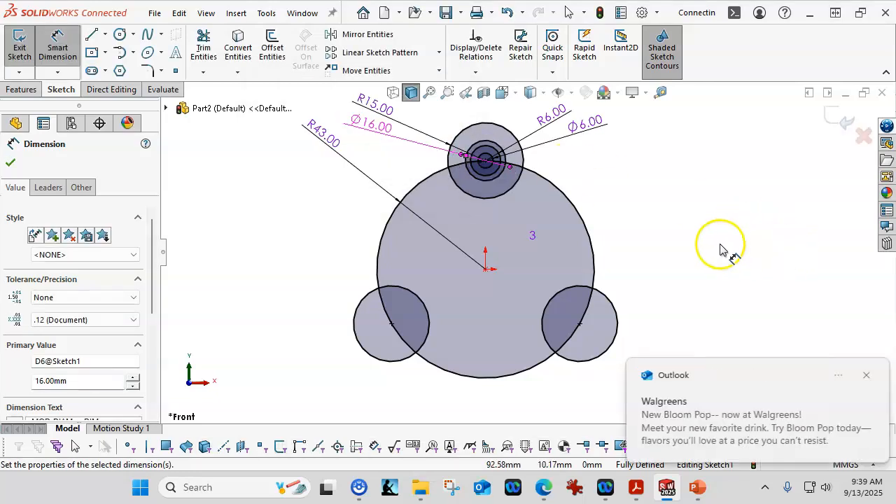
Step: Switch to the practice drawing PDF in Acrobat, dismiss the Outlook notification and examine the boss and hole dimensions in its views
drag(895, 80, 445, 15)
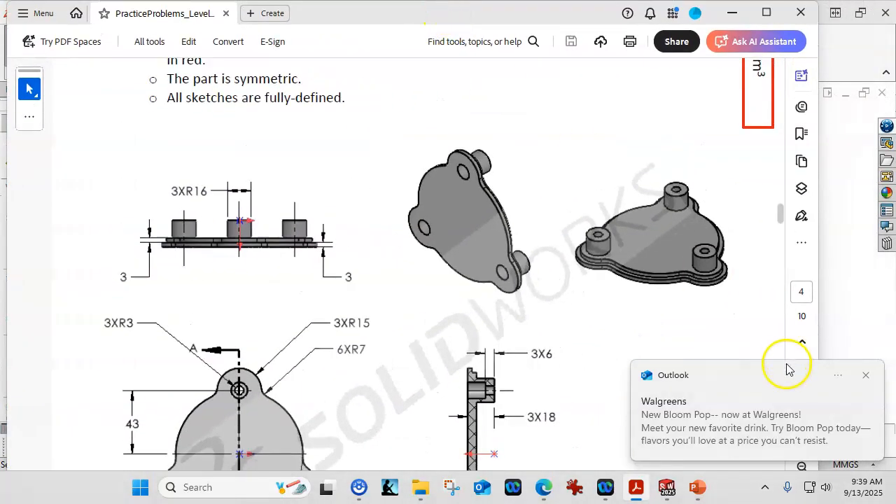
click(866, 376)
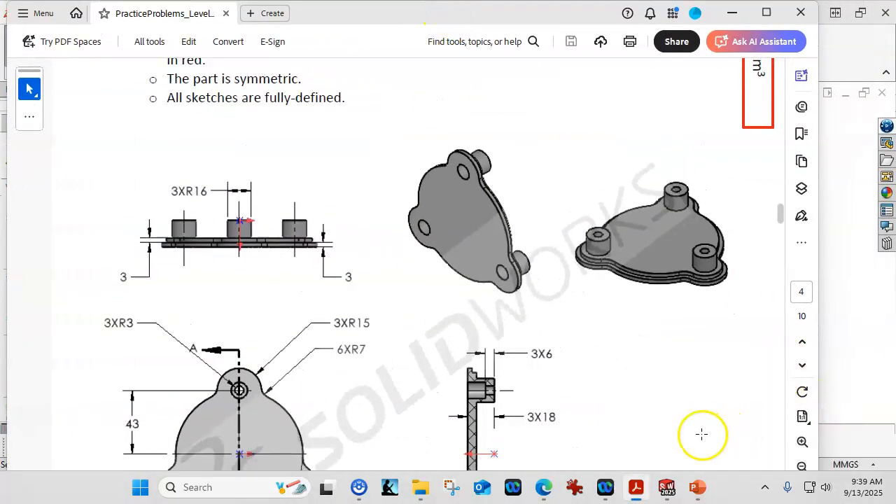
scroll(501, 434, up, 1)
scroll(474, 434, down, 3)
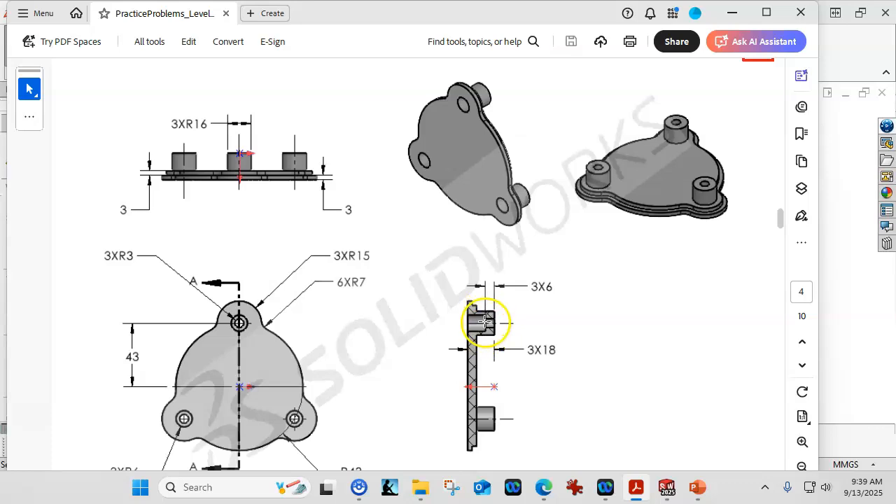
mouse_move(398, 20)
mouse_down()
mouse_move(895, 87)
mouse_move(895, 79)
mouse_up()
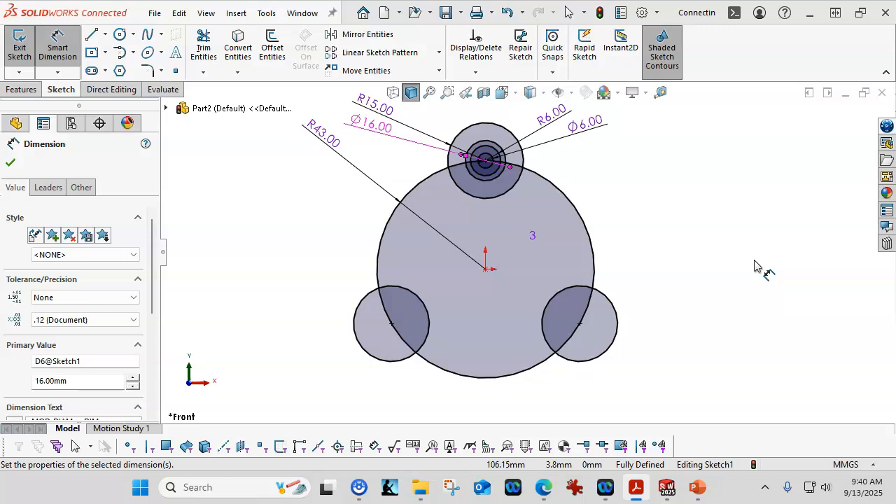
Step: Sketch two concentric circles at the centre of the lower-right lobe, the inner one with a radius of about 5 mm
click(121, 34)
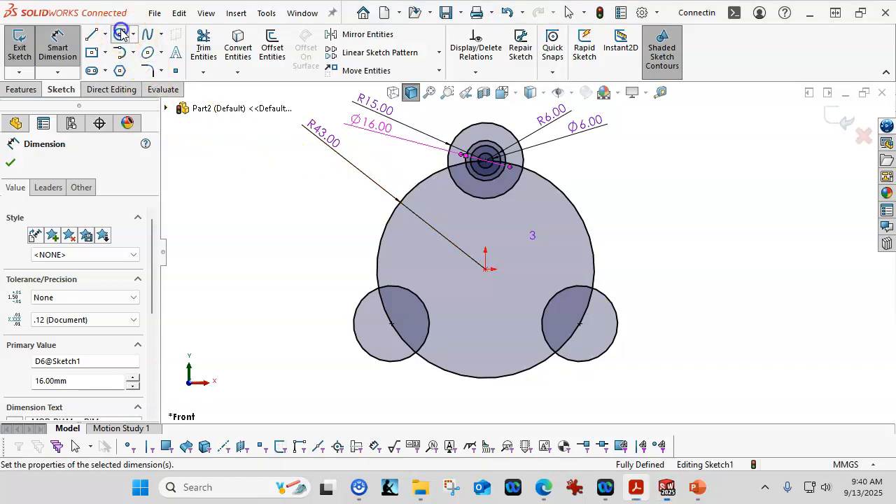
click(579, 324)
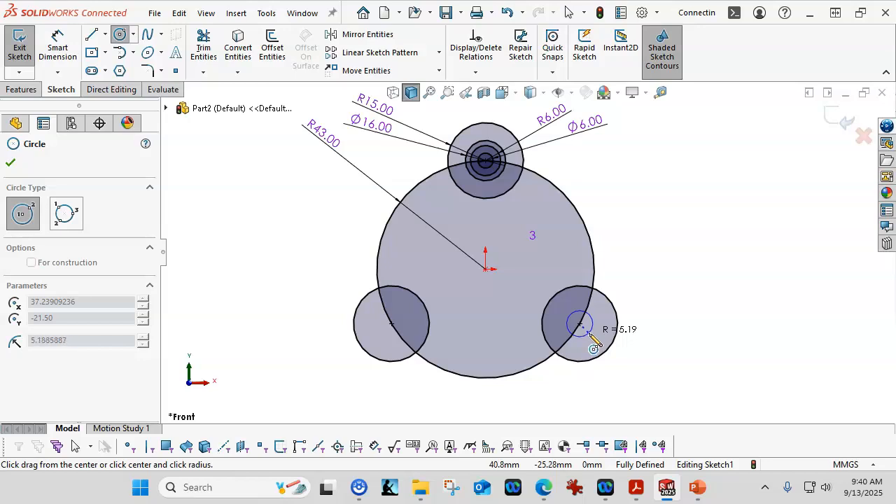
click(590, 335)
click(580, 324)
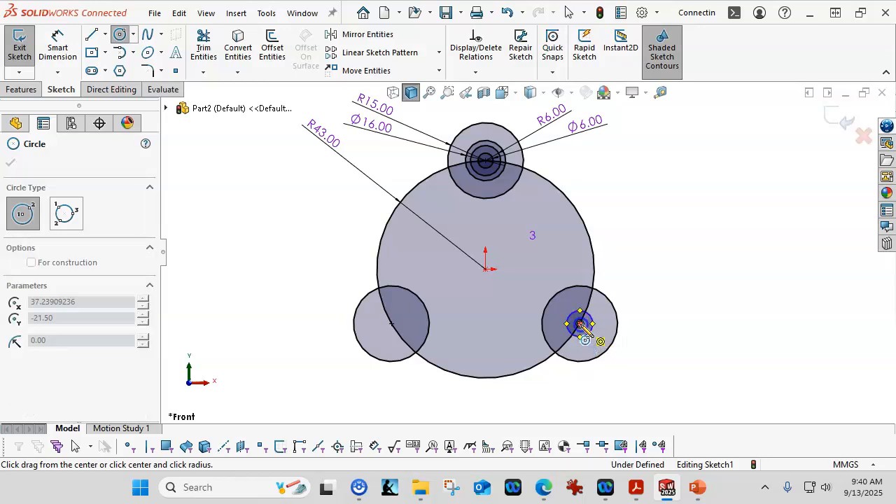
click(599, 344)
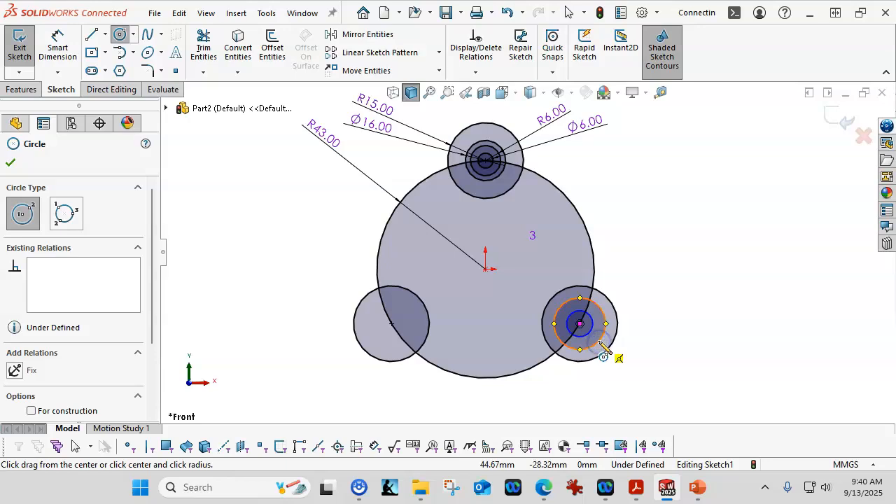
right_click(670, 231)
click(632, 210)
click(631, 208)
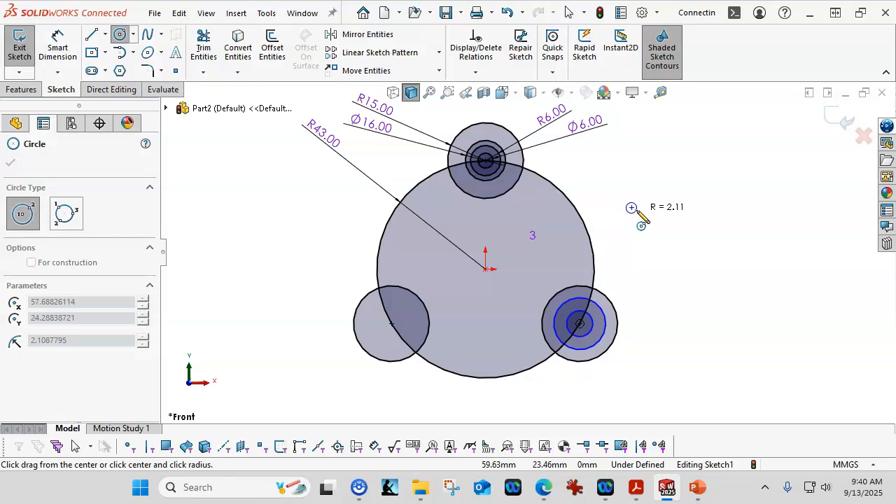
mouse_move(636, 213)
mouse_down()
mouse_move(624, 189)
mouse_move(637, 223)
mouse_up()
key(Escape)
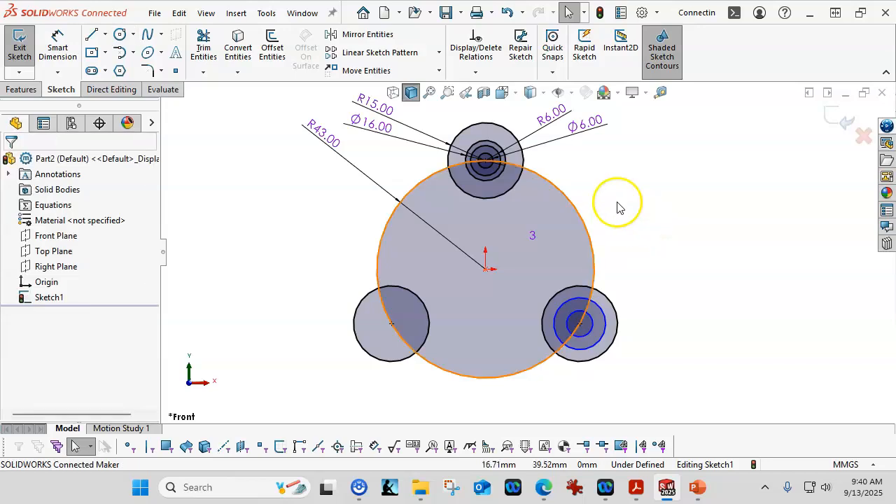
Step: Sketch two concentric circles at the centre of the lower-left lobe, with radii of about 4 mm and 8 mm
click(119, 35)
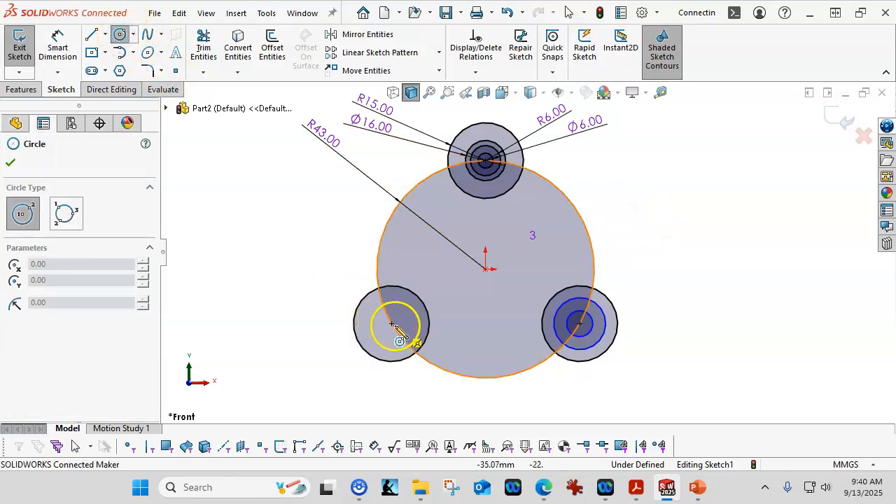
click(391, 323)
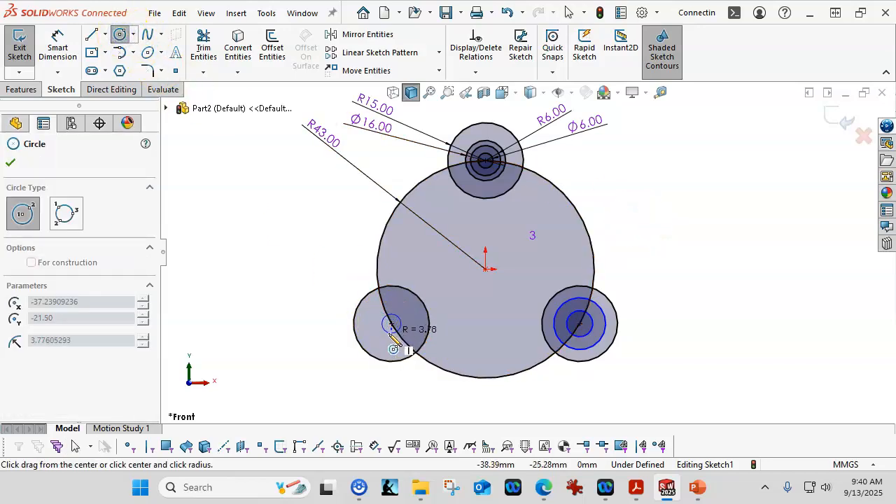
click(390, 333)
click(391, 324)
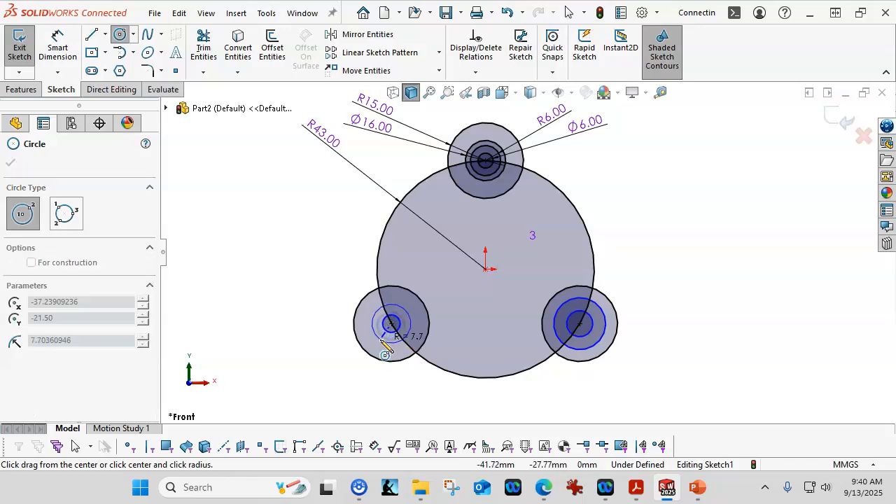
click(393, 329)
key(Escape)
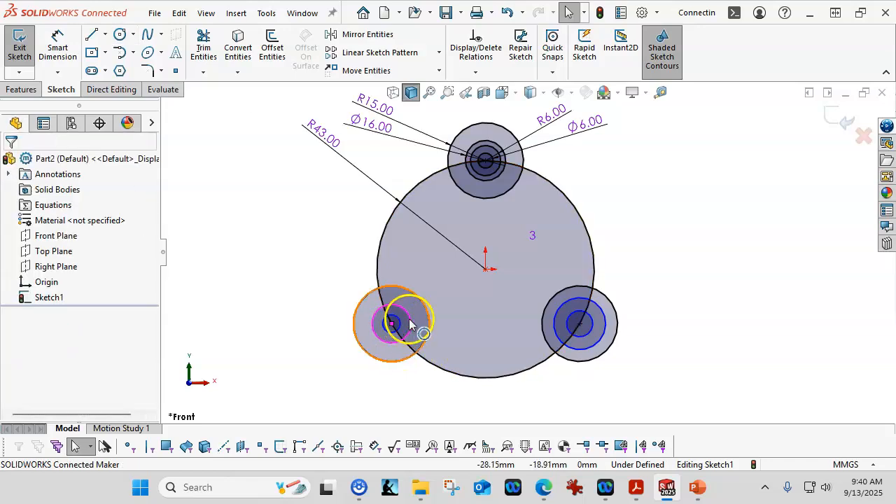
Step: Delete the 6 mm radius circle in the top lobe together with its dimension
ctrl+click(606, 321)
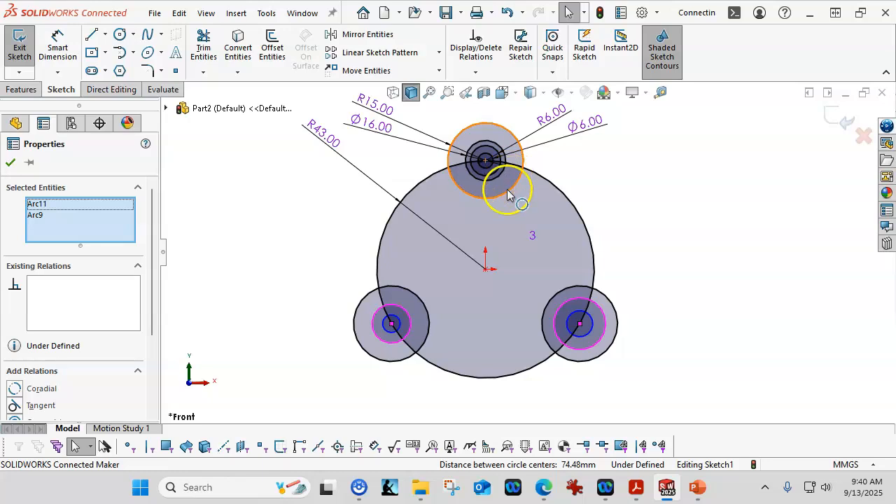
click(610, 173)
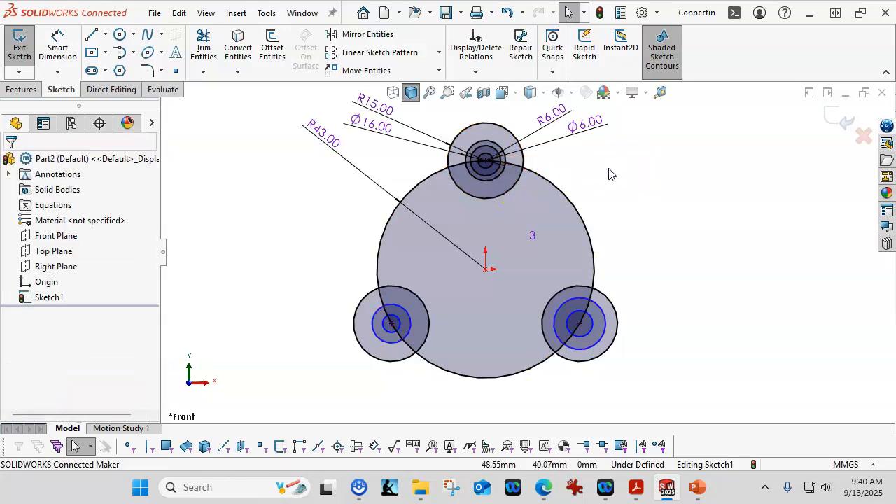
click(482, 141)
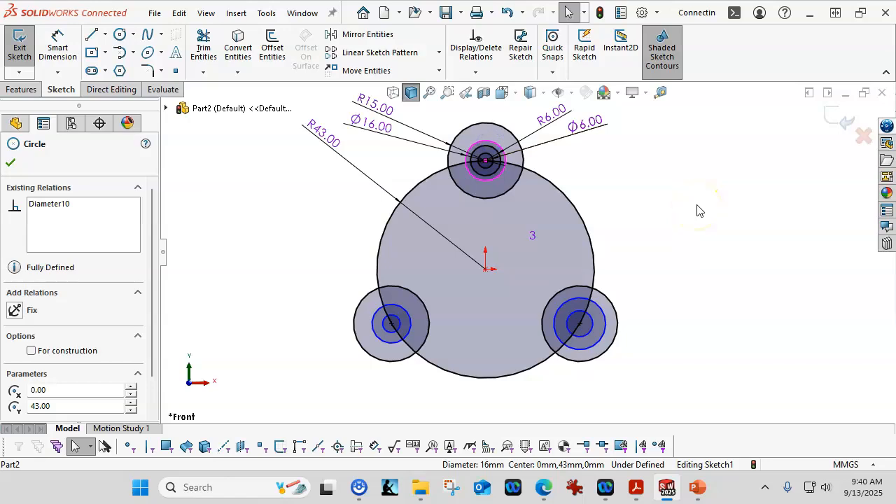
click(490, 147)
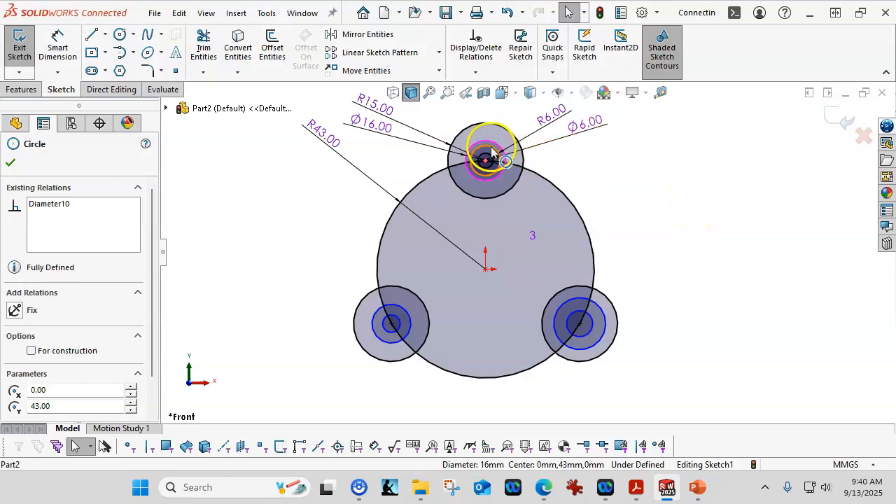
key(Delete)
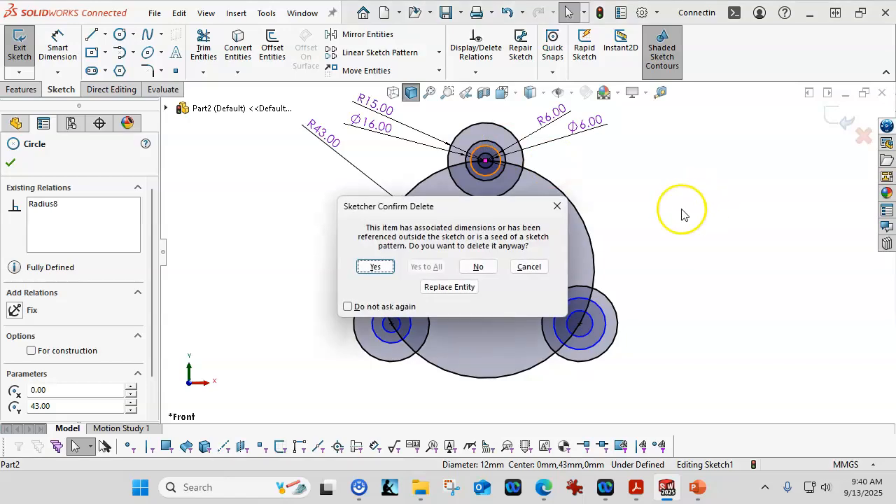
click(376, 268)
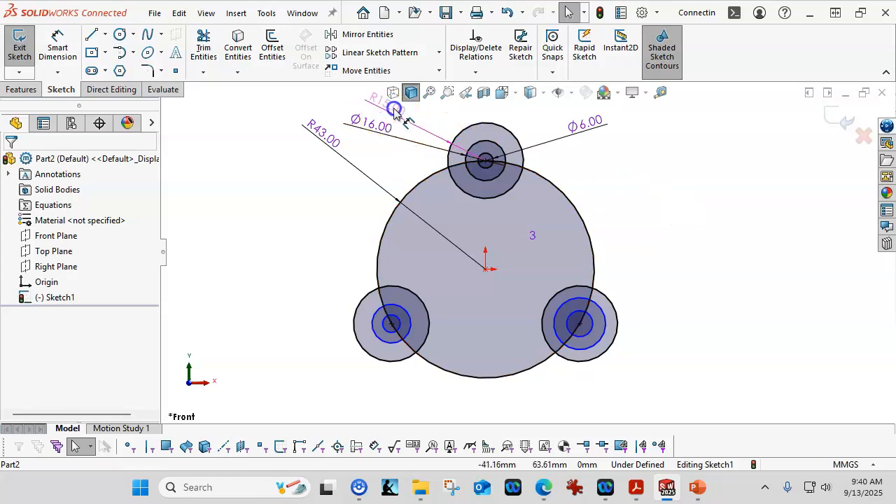
Step: Reposition the R15, 16 mm and 6 mm dimension texts around the top lobe so they are spaced clearly apart
click(393, 107)
mouse_move(380, 132)
mouse_down()
mouse_move(392, 147)
mouse_move(380, 144)
mouse_up()
click(661, 176)
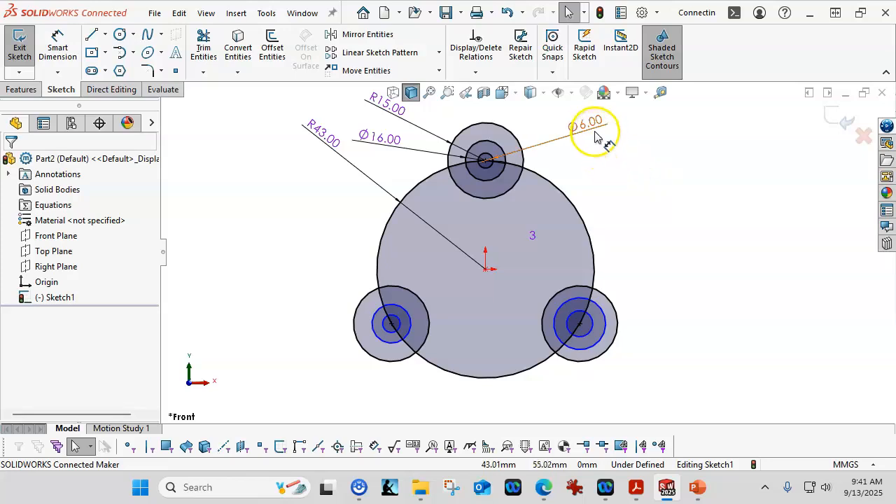
click(593, 122)
click(618, 184)
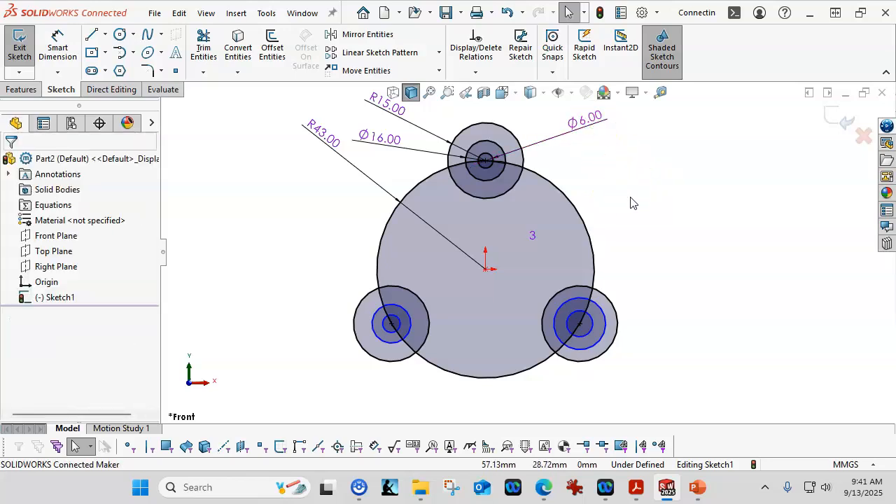
Step: Make the innermost circles of the two lower lobes equal to the 6 mm circle in the top lobe
click(592, 324)
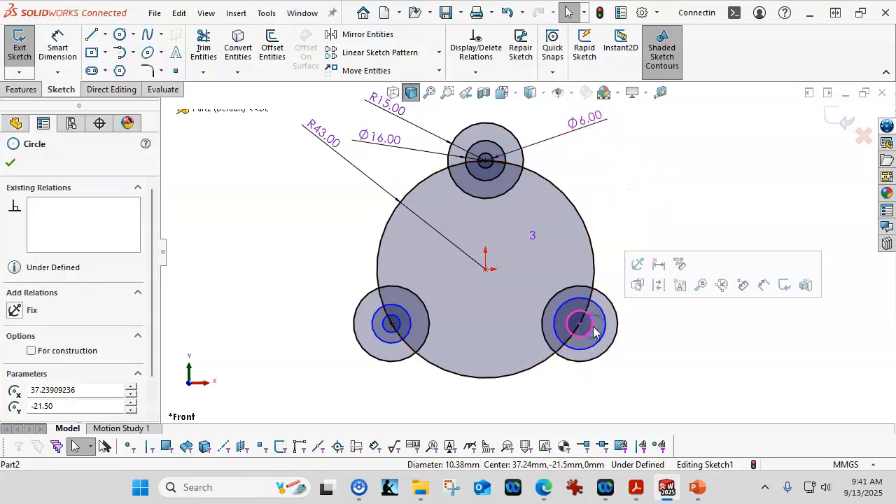
ctrl+click(395, 319)
ctrl+click(495, 160)
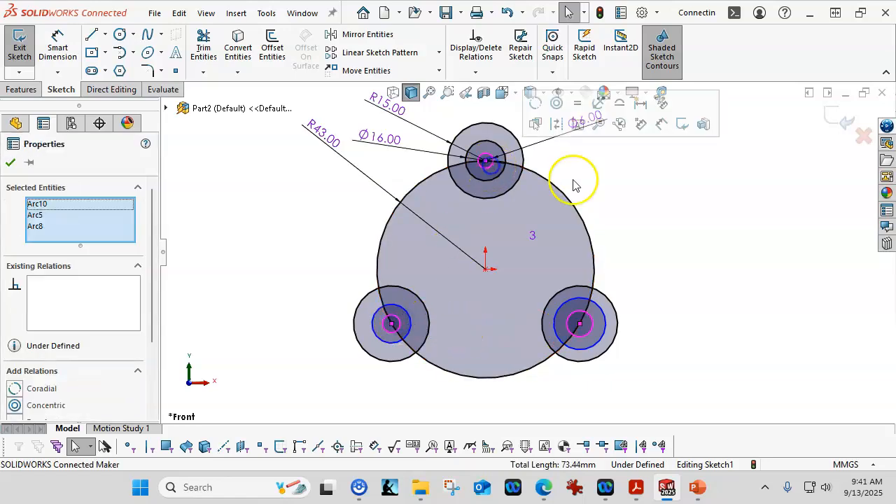
click(577, 107)
Step: Make the middle circles of the two lower lobes equal to the 16 mm circle in the top lobe and clear the selection
click(492, 186)
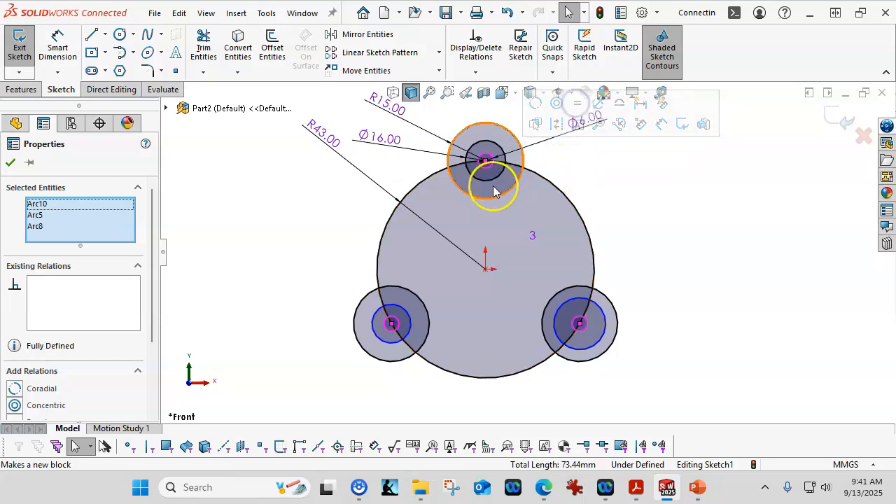
ctrl+click(596, 309)
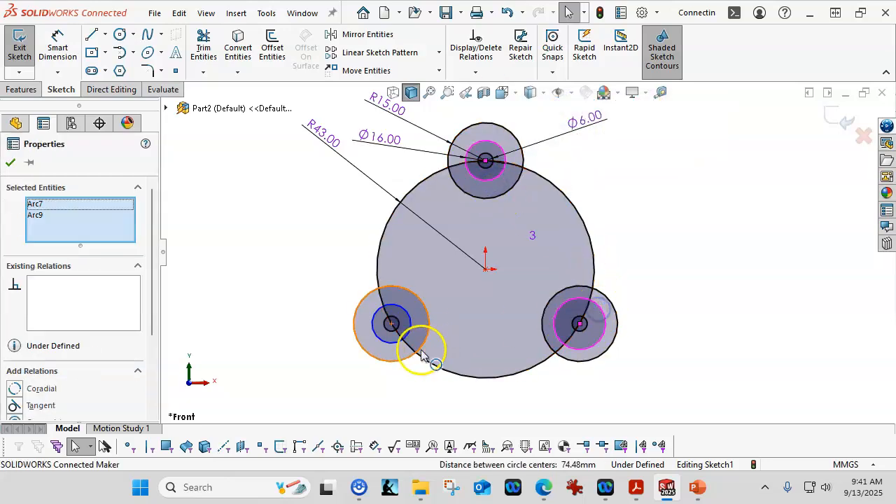
ctrl+click(392, 345)
click(474, 281)
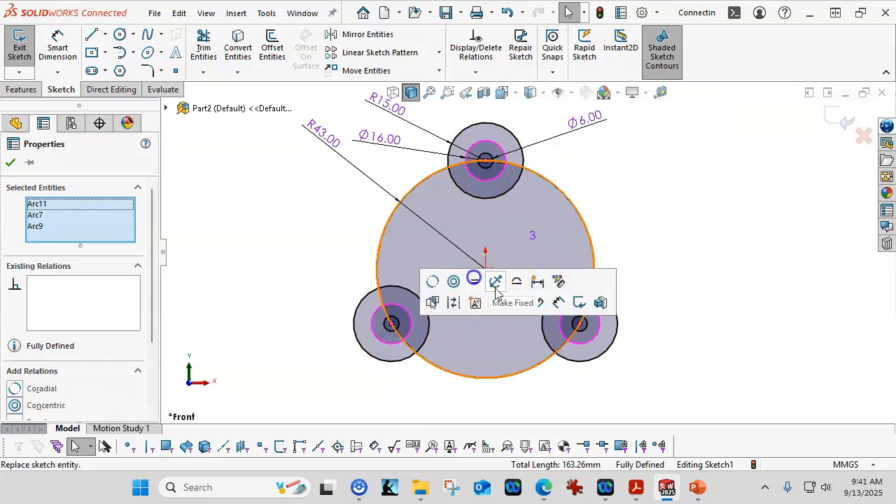
click(715, 210)
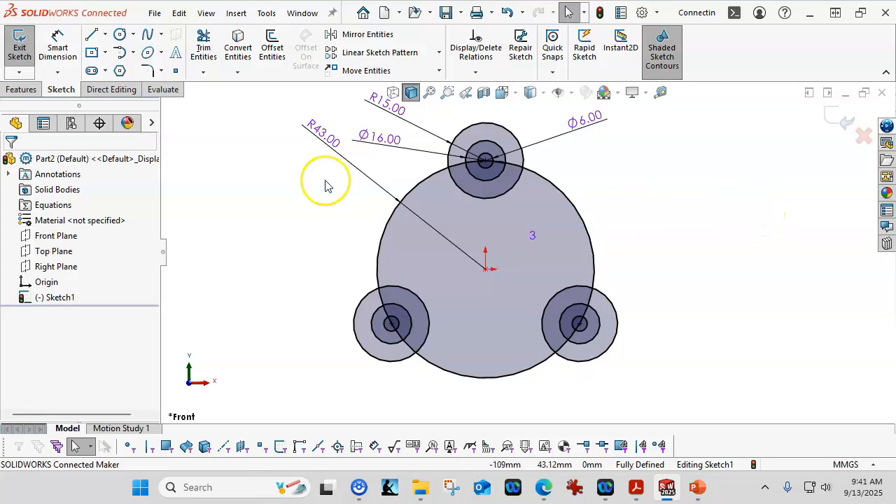
Step: Start a boss extrusion from the sketch with a blind depth of 12 mm
click(22, 89)
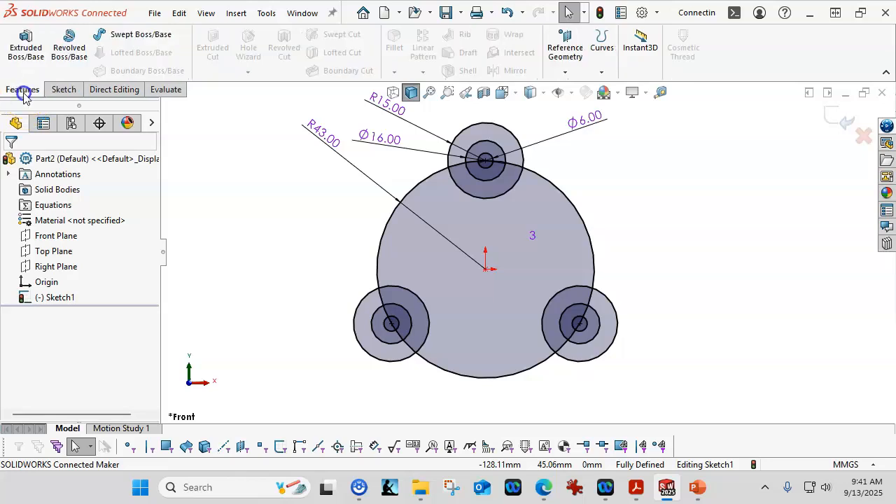
click(21, 49)
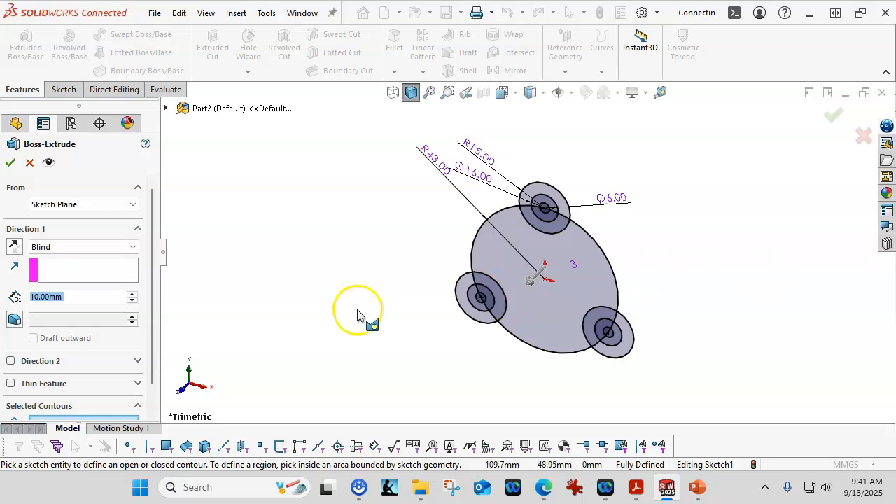
text(12)
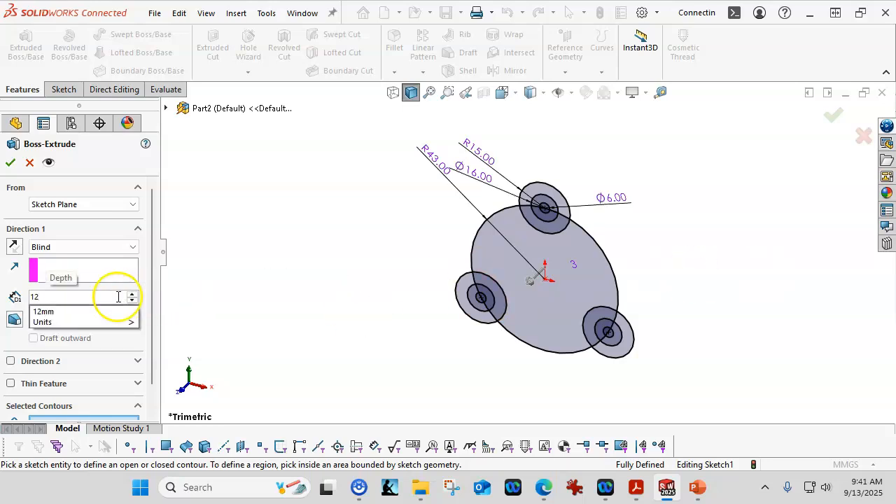
key(Return)
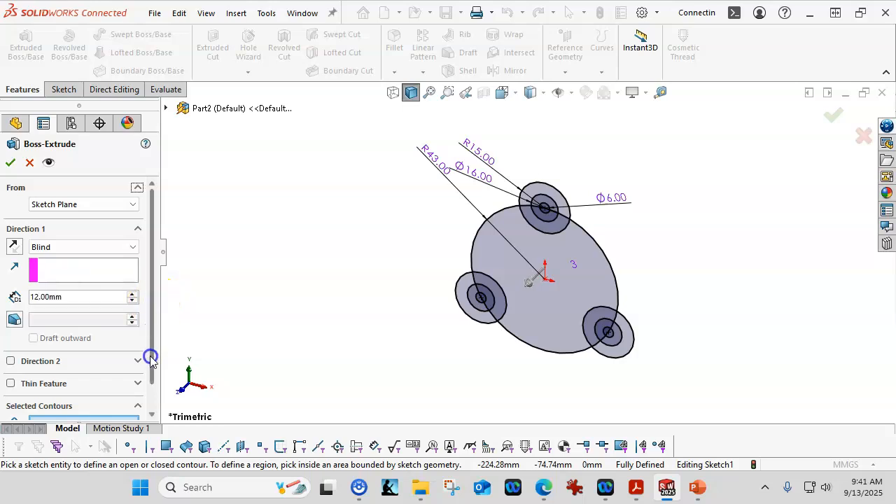
Step: Select the ring regions between the 6 mm and 16 mm circles in all three lobes as the extrusion contours
drag(153, 360, 150, 398)
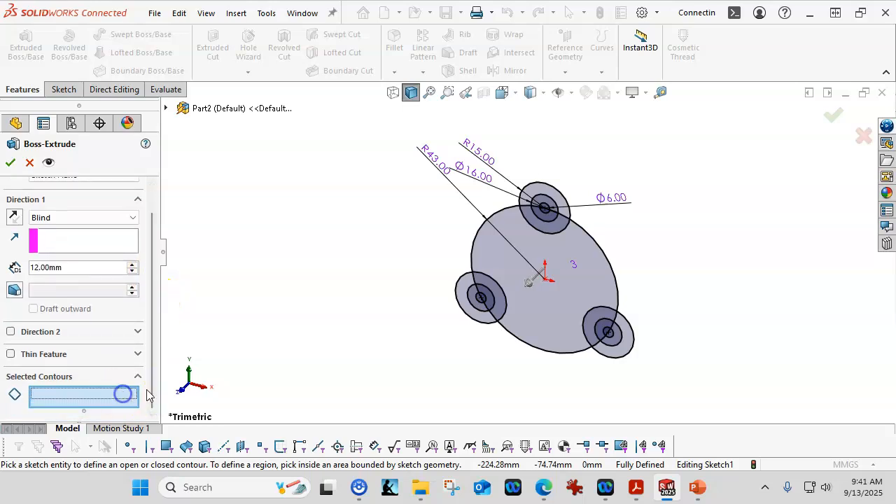
scroll(553, 360, down, 2)
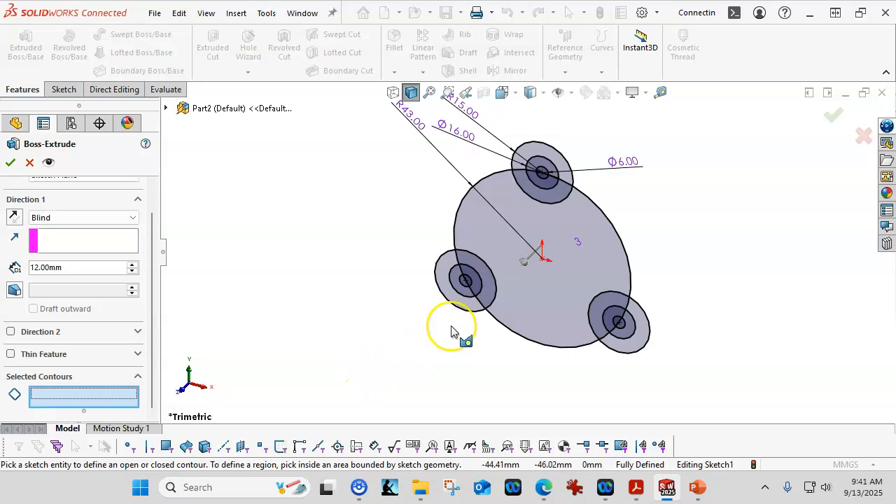
scroll(467, 298, down, 1)
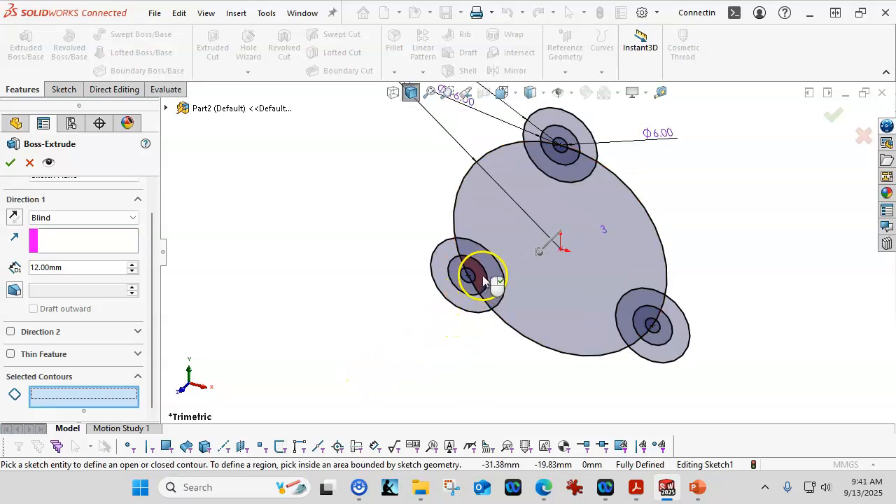
click(484, 278)
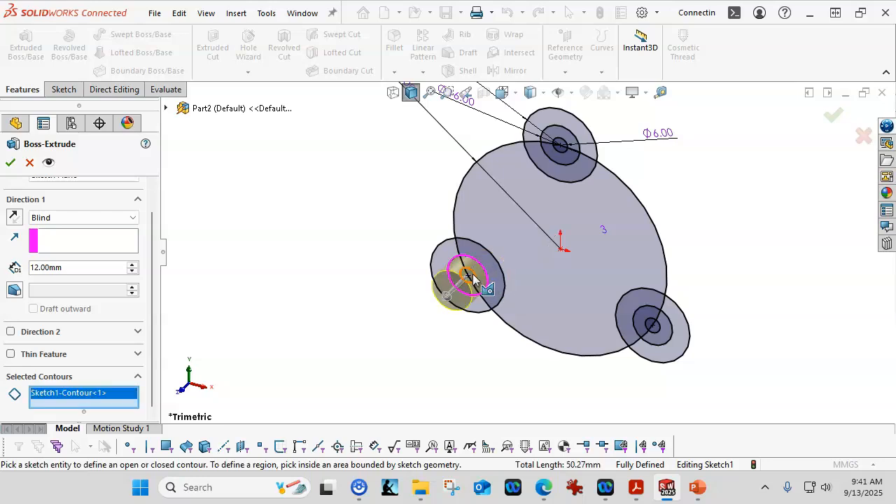
click(473, 279)
click(671, 350)
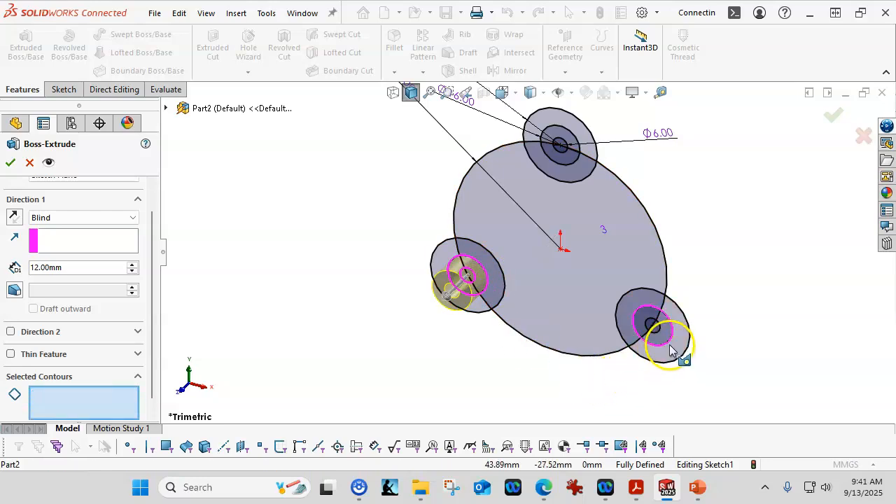
click(609, 206)
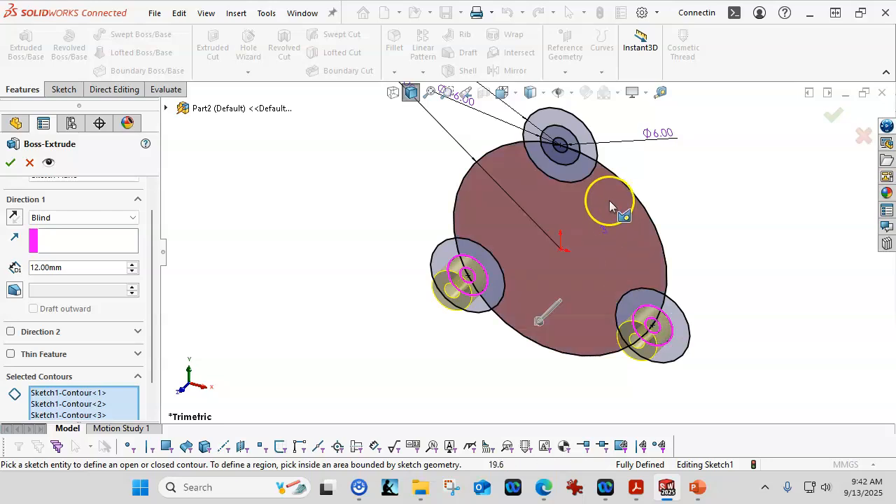
click(568, 153)
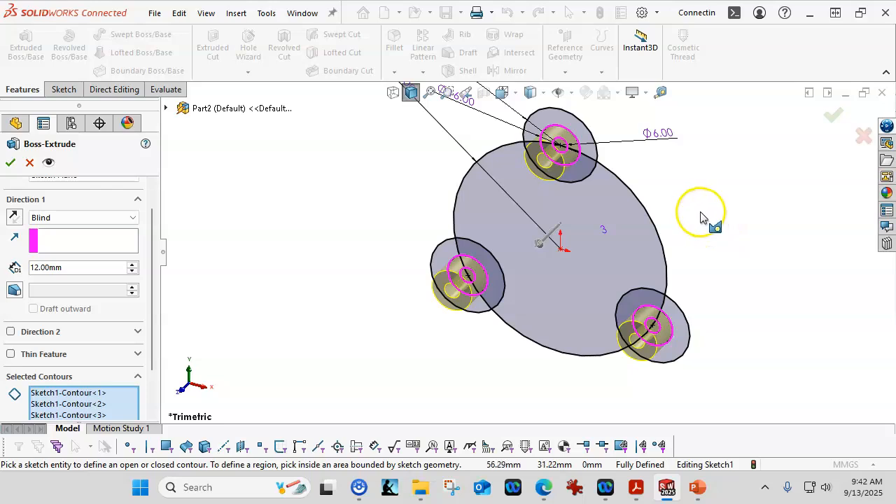
Step: Accept the 12 mm boss extrusion of the three ring contours
mouse_move(686, 224)
middle_down()
mouse_move(704, 184)
mouse_move(693, 168)
mouse_move(685, 222)
middle_up()
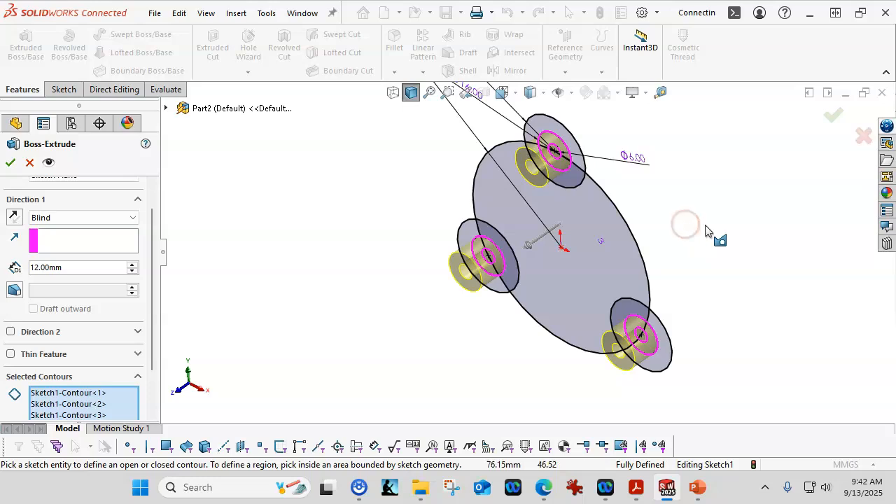
click(10, 164)
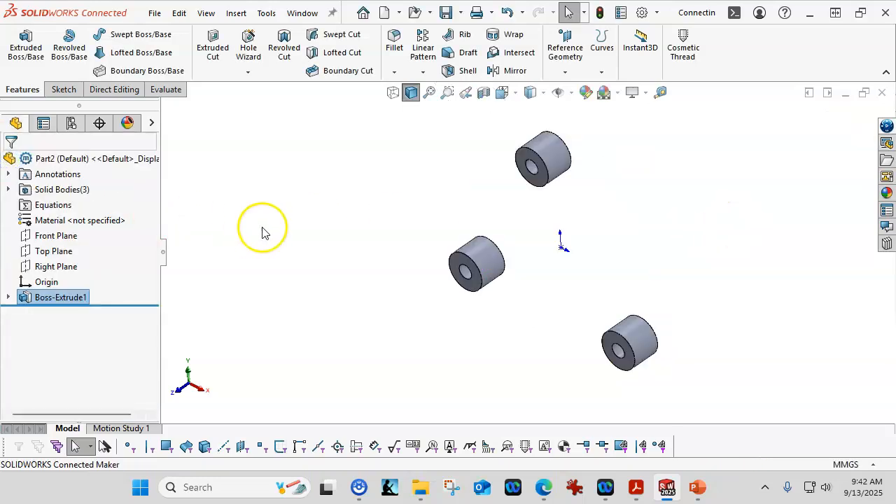
mouse_move(287, 227)
middle_down()
mouse_move(314, 190)
mouse_move(356, 176)
mouse_move(303, 198)
mouse_move(291, 238)
middle_up()
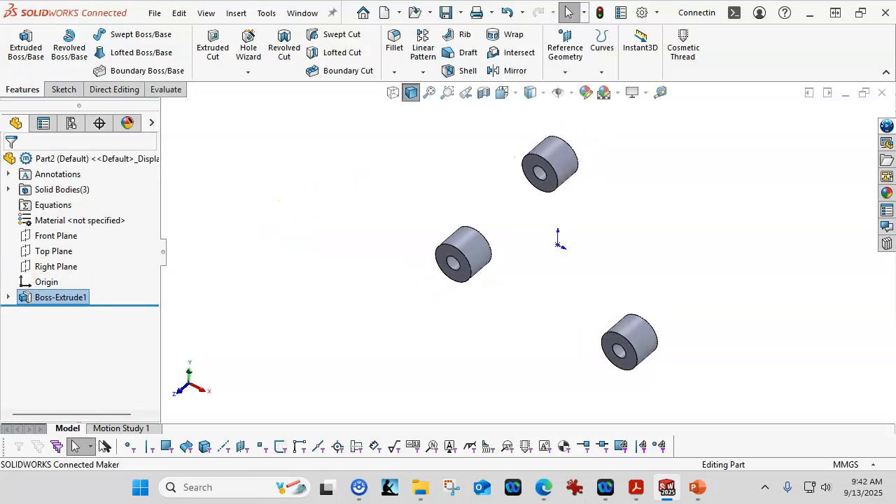
Step: Start a second boss extrusion from the existing base sketch with a blind depth of 6 mm
click(8, 297)
click(62, 313)
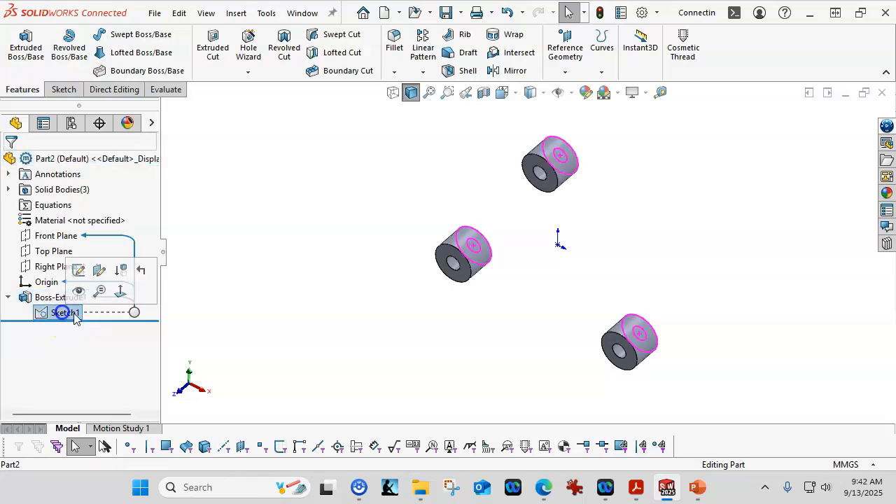
click(22, 52)
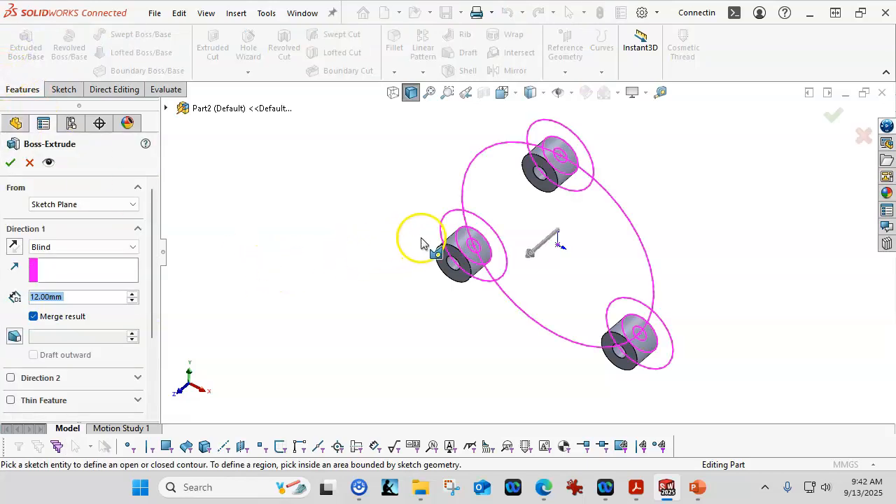
drag(154, 301, 166, 334)
double_click(81, 244)
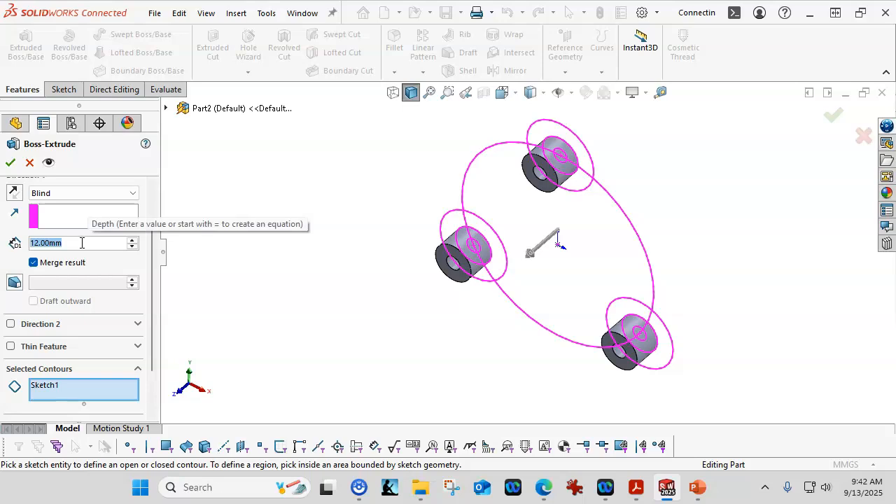
text(6)
key(Return)
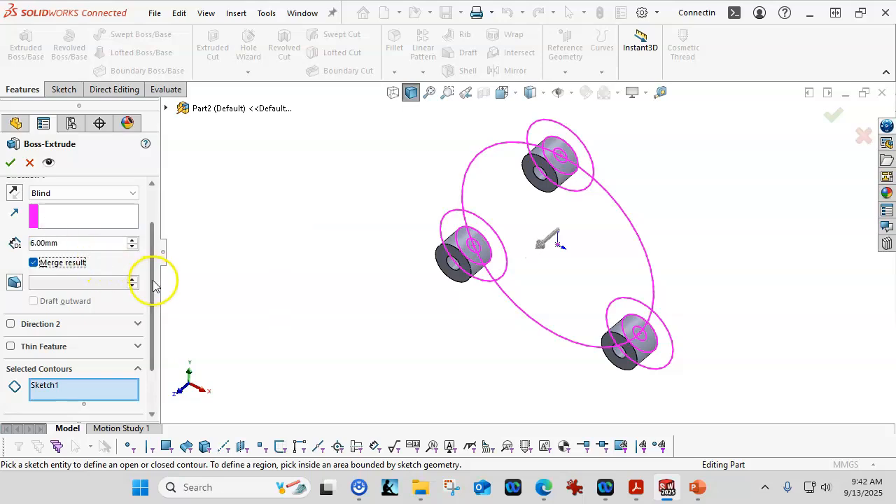
Step: Select the central plate region and the three lobe regions around the 6 mm circles as the extrusion contours
drag(155, 289, 142, 343)
click(106, 338)
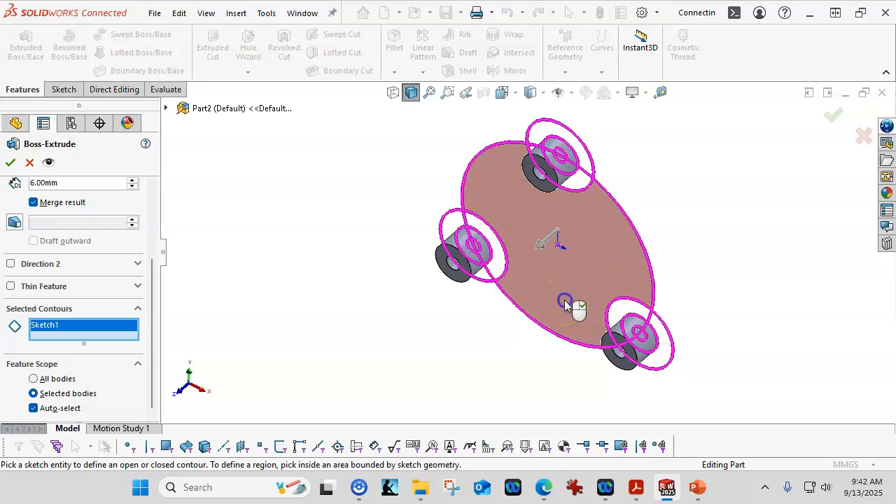
click(564, 299)
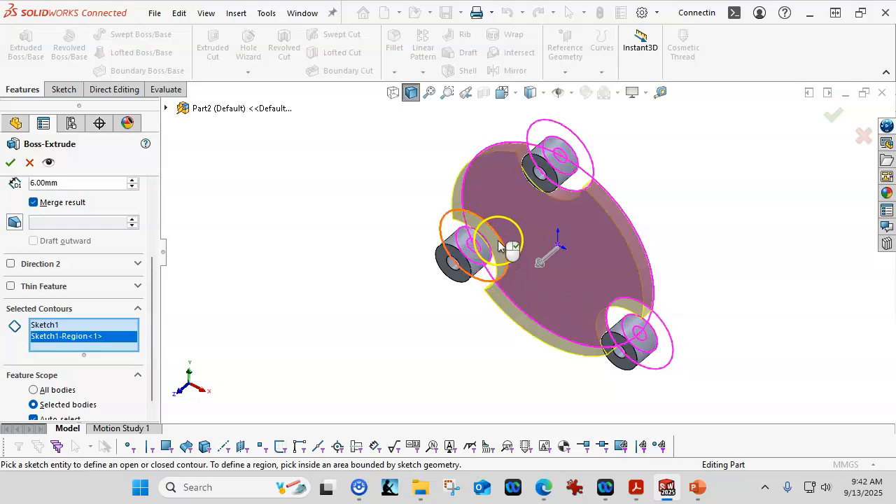
click(502, 246)
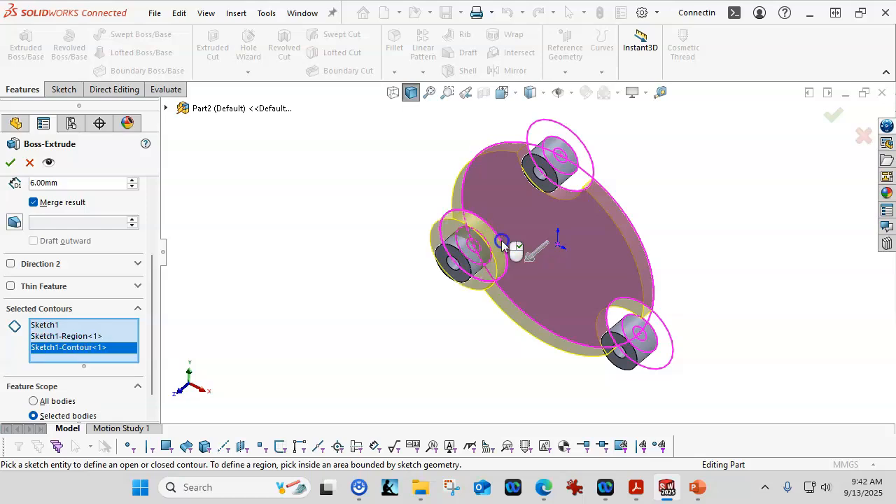
click(482, 251)
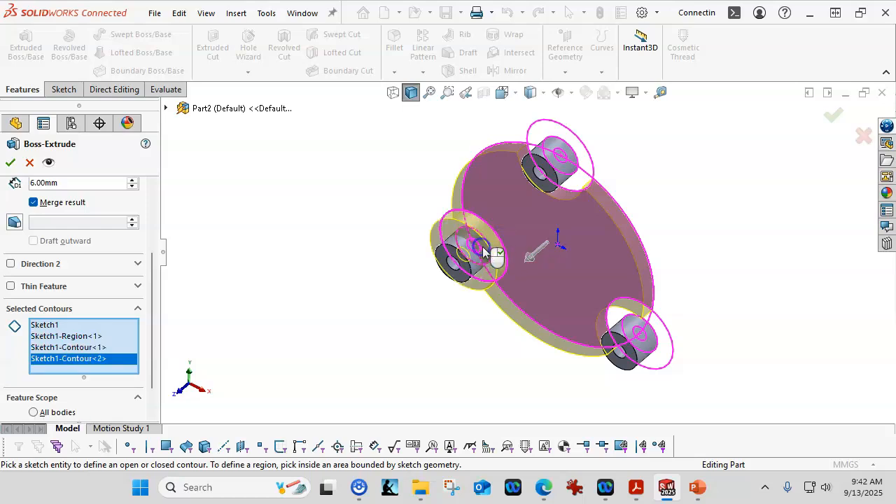
click(564, 154)
click(595, 168)
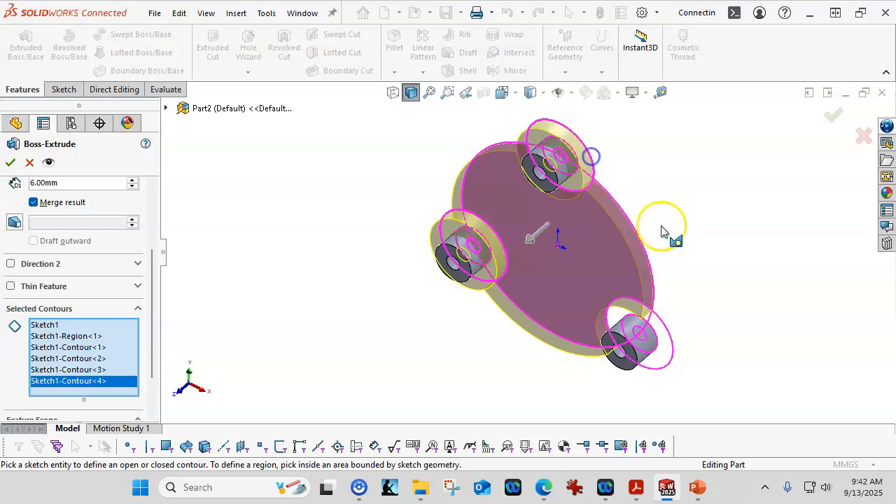
click(664, 324)
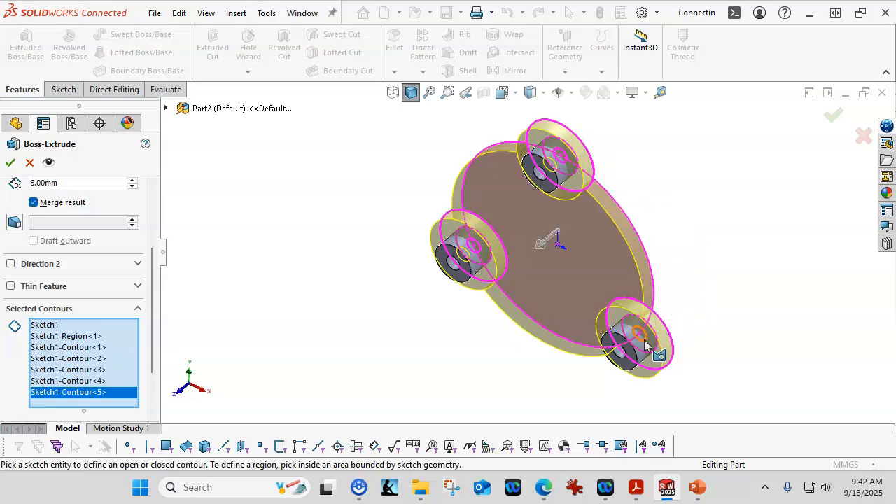
click(646, 344)
Step: Start the 6 mm extrusion from a surface, using the end face of one boss, and accept it
middle_drag(724, 283, 758, 175)
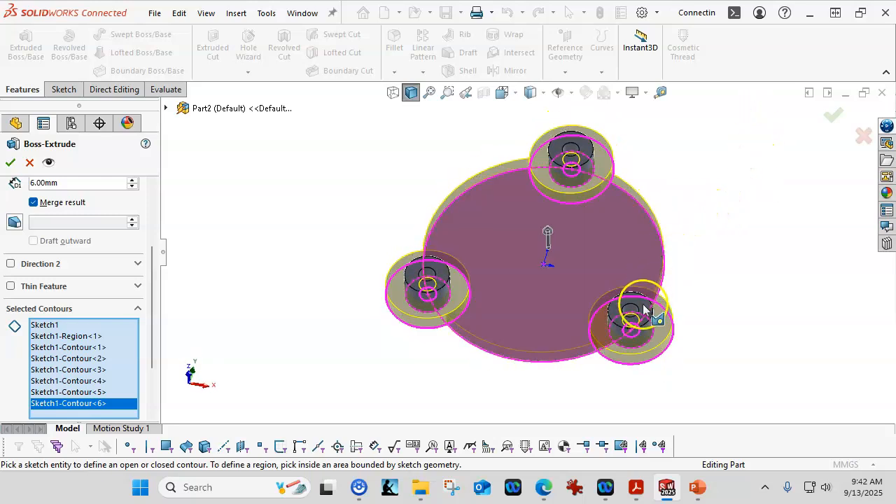
mouse_move(742, 206)
middle_down()
mouse_move(726, 240)
mouse_move(742, 250)
mouse_move(668, 328)
mouse_move(688, 270)
mouse_move(694, 302)
middle_up()
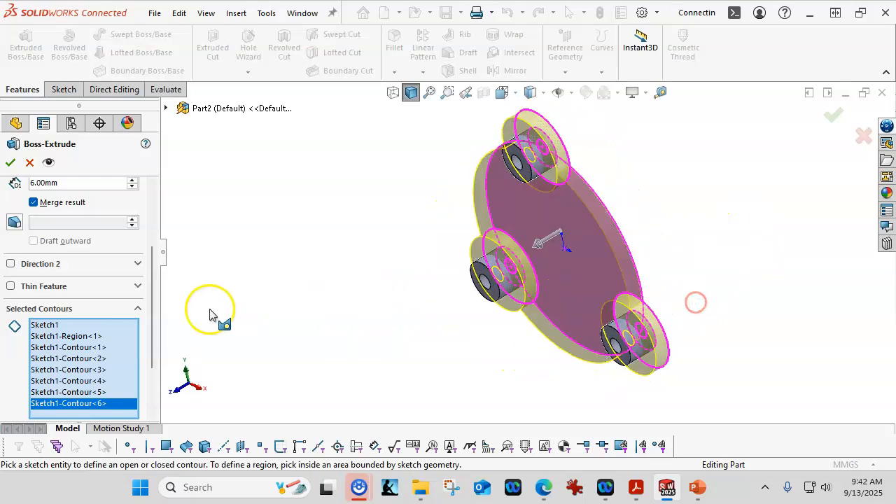
drag(150, 280, 148, 202)
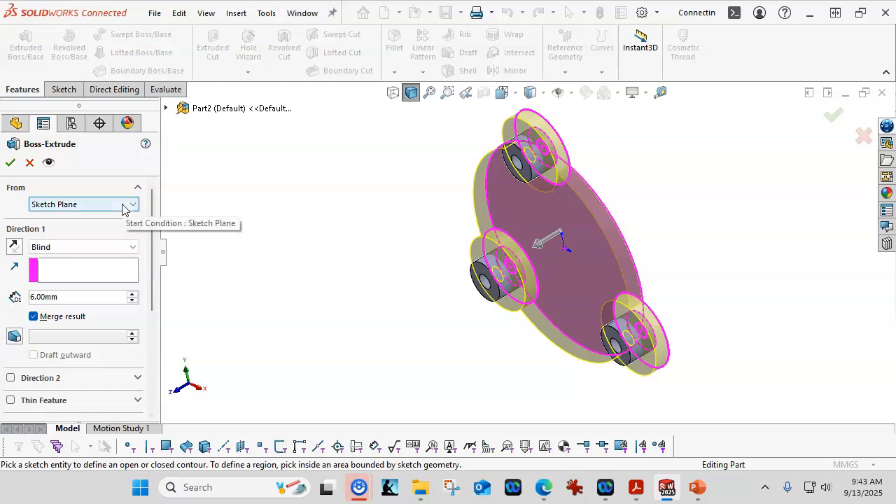
click(123, 206)
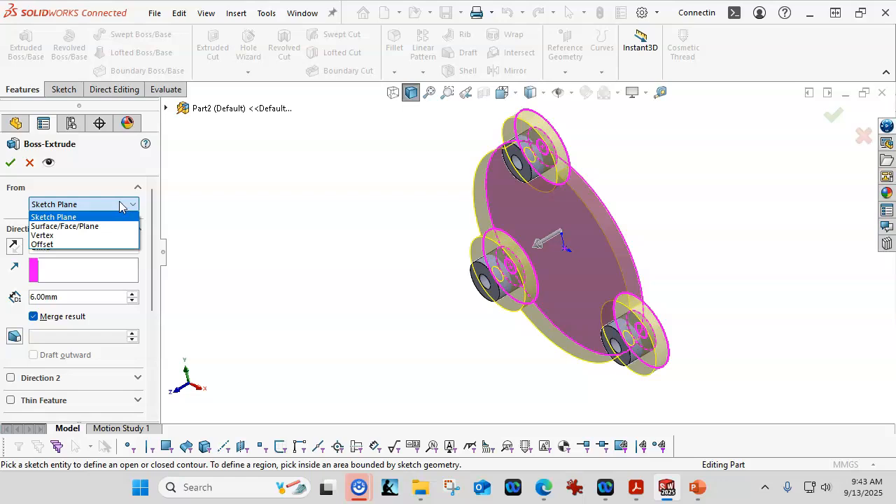
click(54, 226)
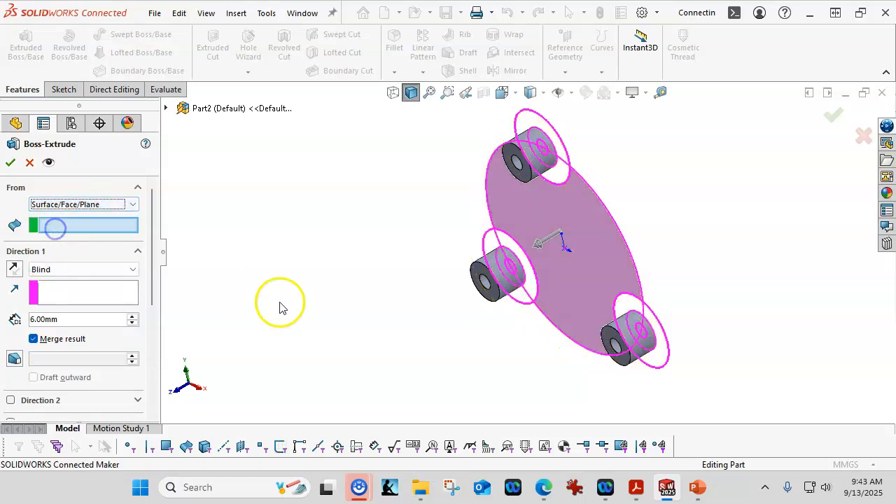
click(481, 275)
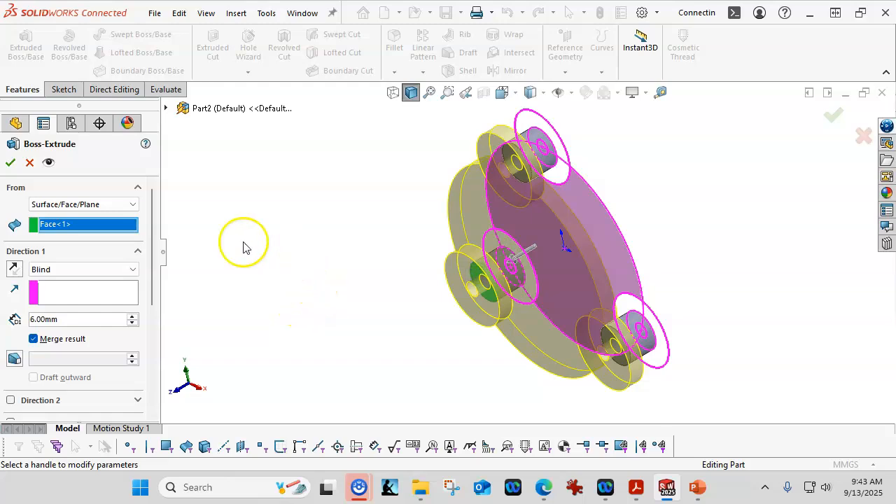
click(10, 163)
Step: Measure the distance between the plate's outer face and a boss's end face, then clear the selection
middle_drag(214, 290, 178, 308)
middle_drag(424, 280, 480, 246)
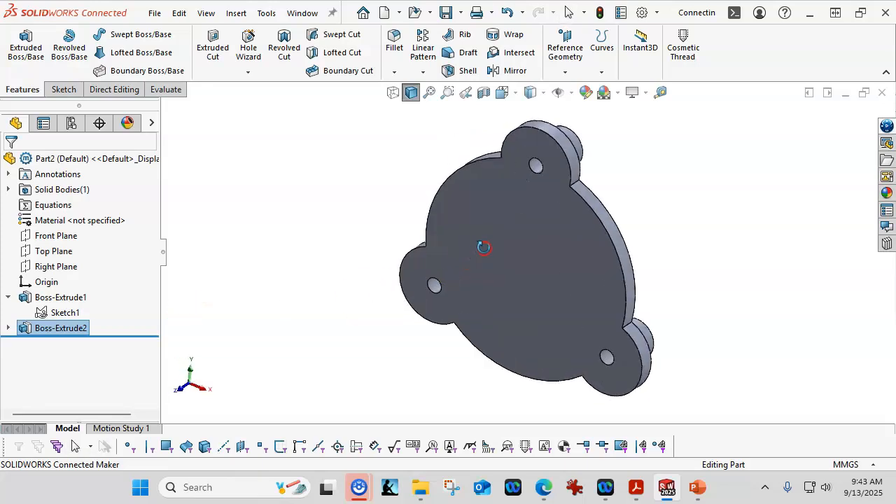
click(563, 251)
middle_drag(711, 175, 496, 176)
click(495, 179)
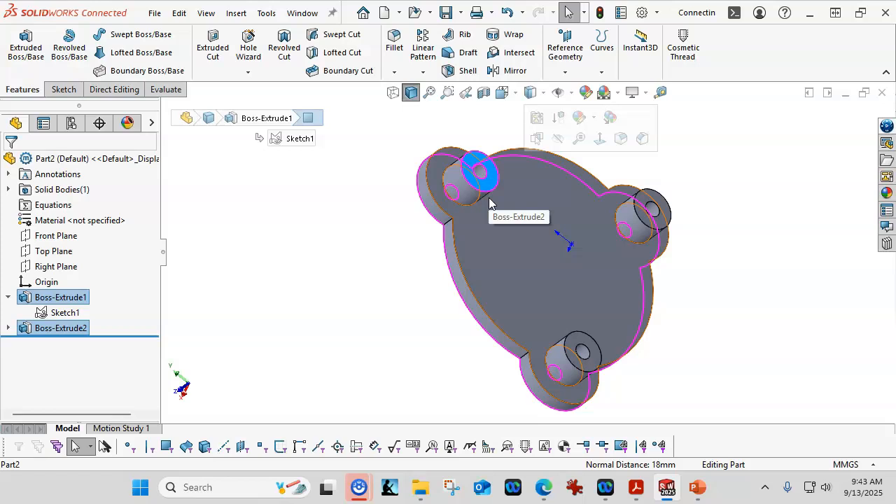
click(331, 249)
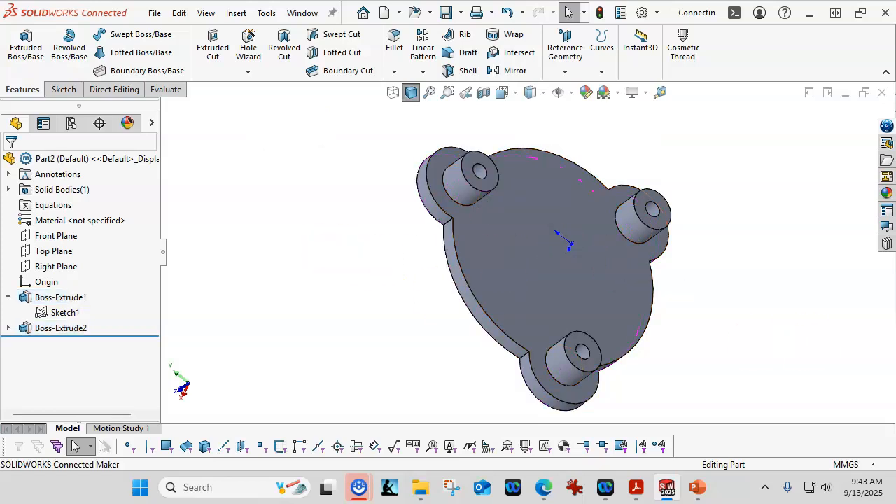
Step: Check the plate step heights and the corner radii between the lobes in the PDF practice drawing
drag(895, 105, 385, 80)
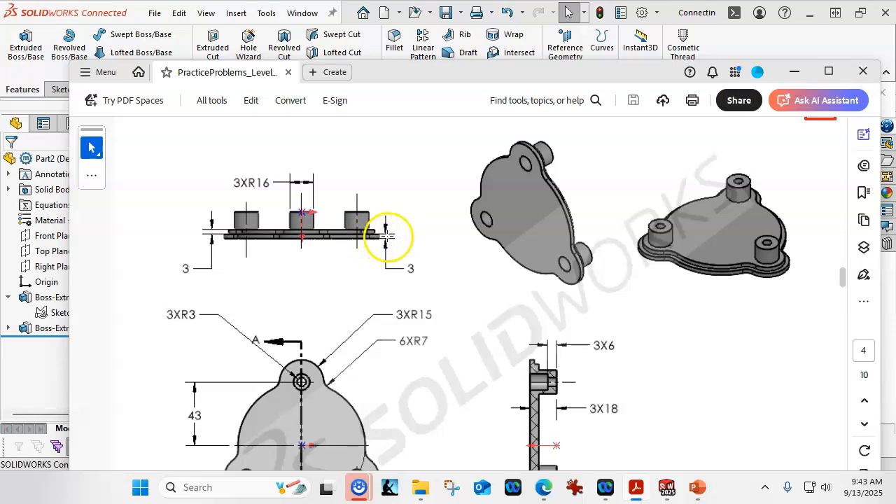
scroll(455, 273, down, 3)
scroll(454, 276, down, 1)
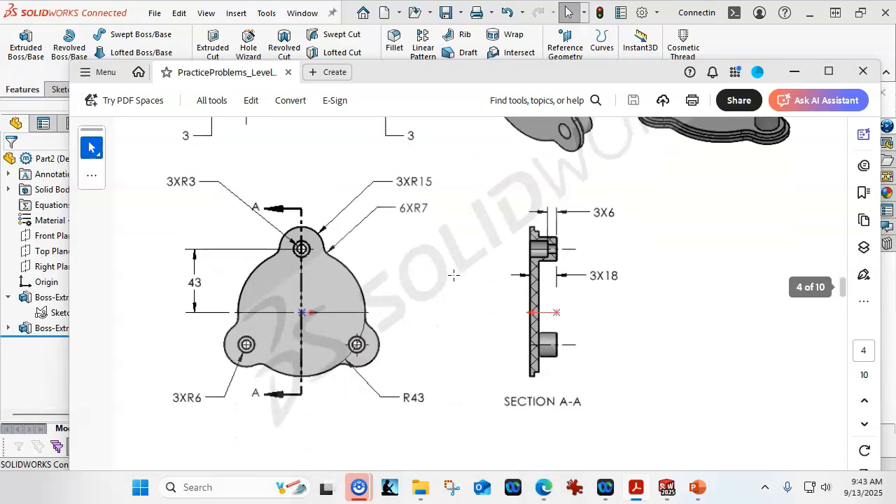
scroll(453, 275, up, 3)
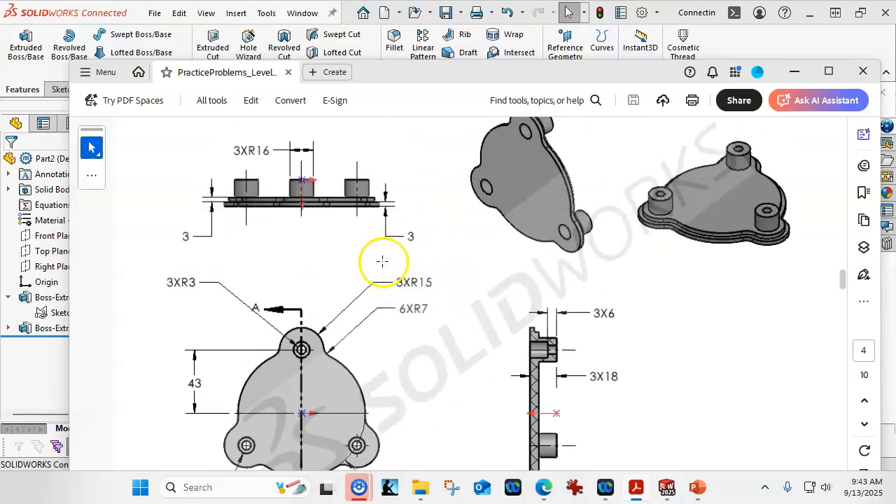
drag(400, 79, 895, 96)
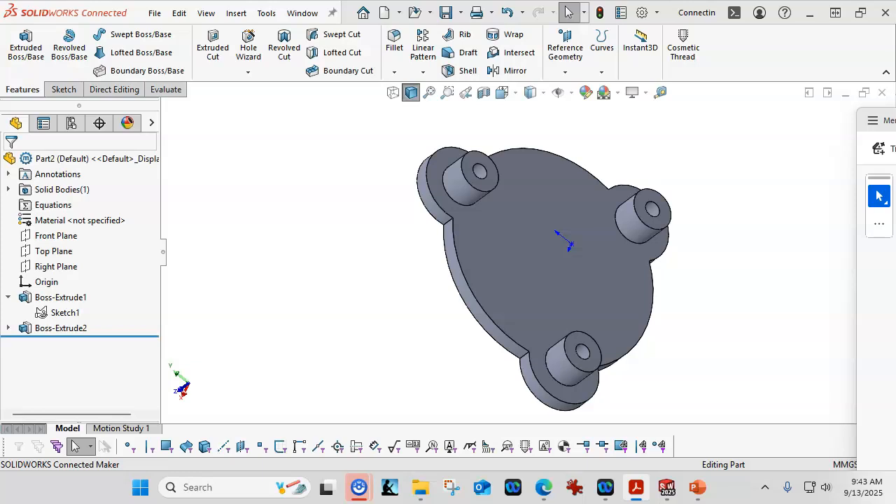
middle_drag(524, 270, 496, 286)
click(521, 288)
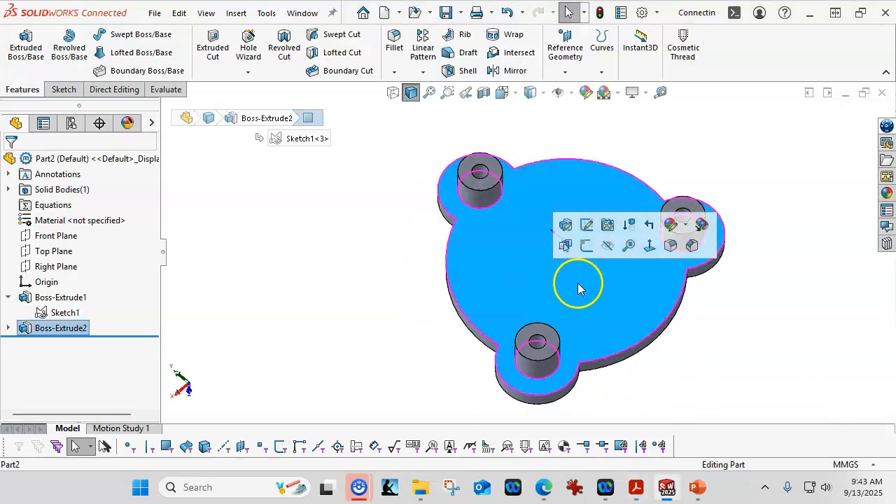
click(586, 245)
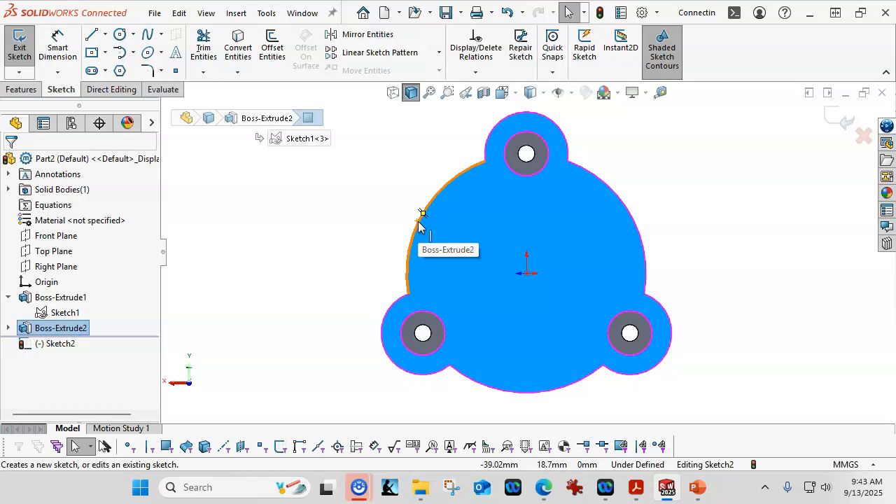
middle_drag(350, 222, 397, 253)
scroll(497, 194, down, 3)
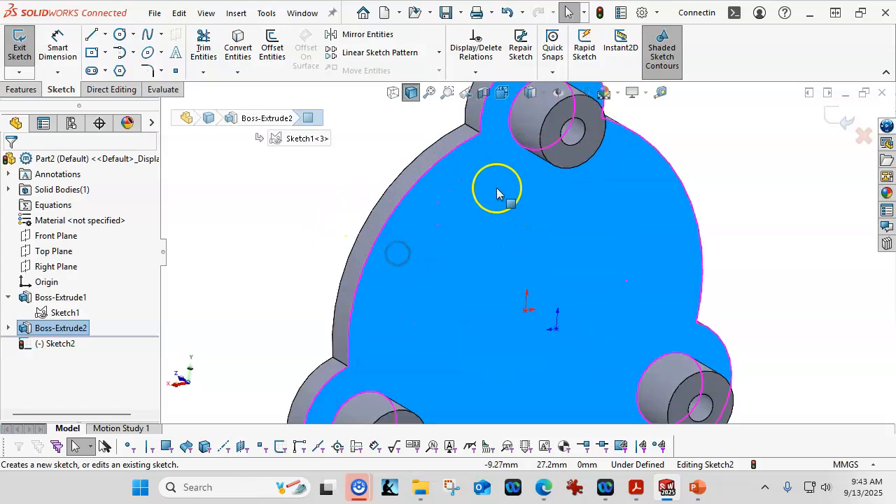
click(469, 129)
scroll(357, 126, up, 3)
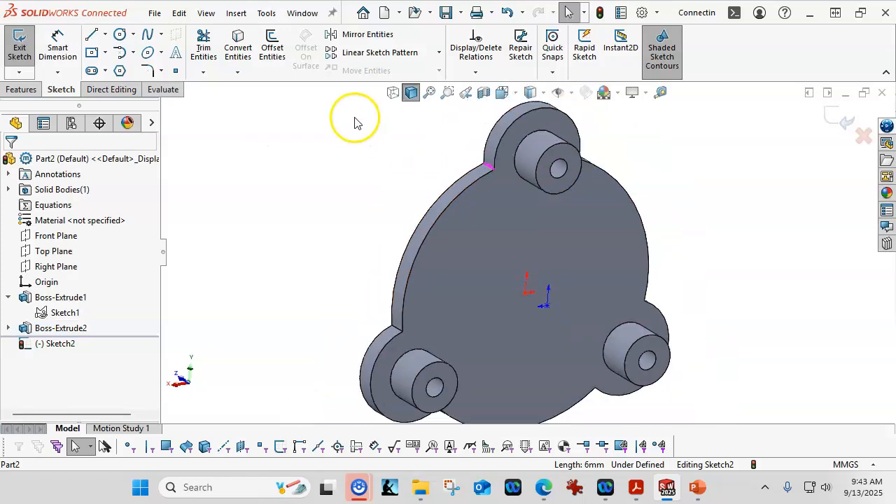
click(21, 87)
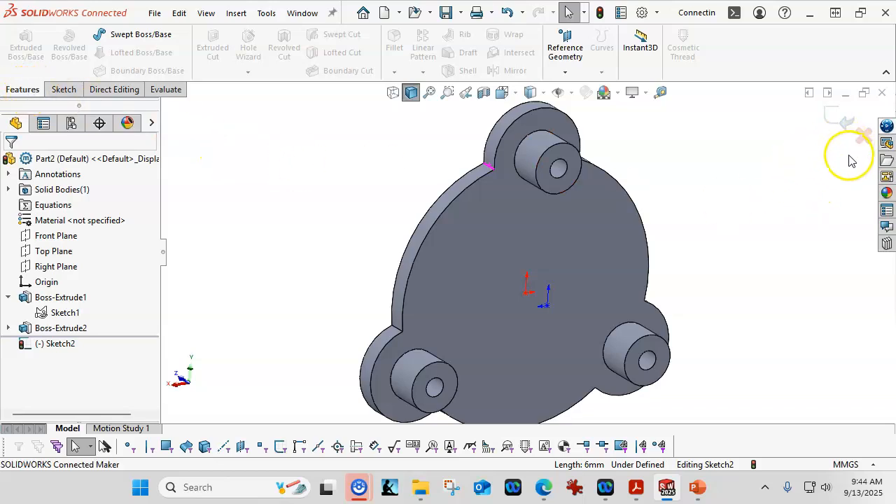
click(865, 137)
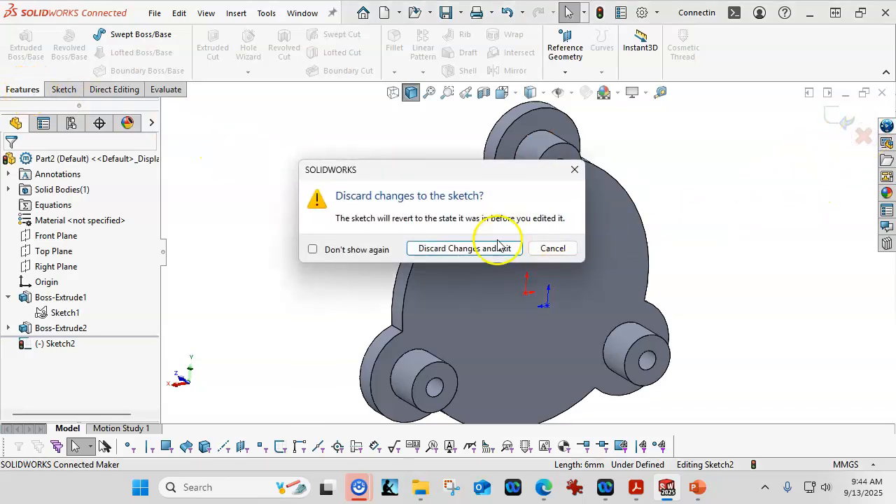
click(474, 248)
Step: Start a fillet on one corner edge between a lobe and the plate, with a 7 mm radius
middle_drag(517, 258, 462, 180)
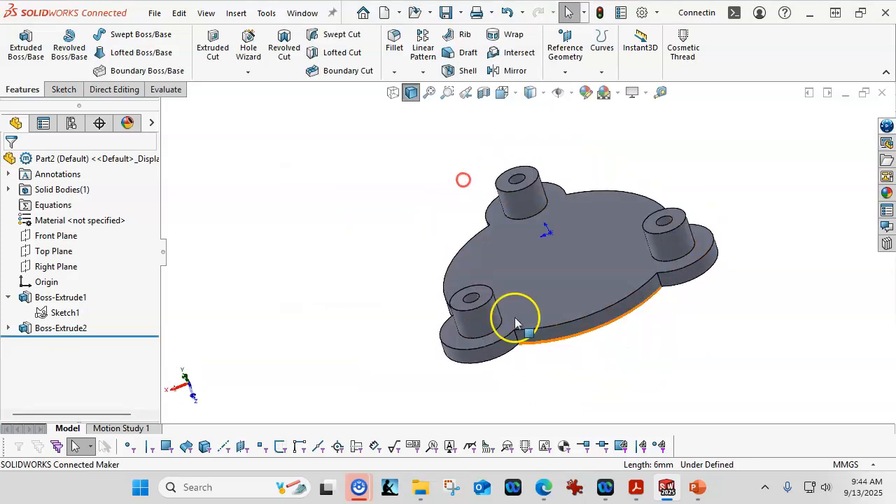
scroll(542, 383, down, 2)
click(510, 313)
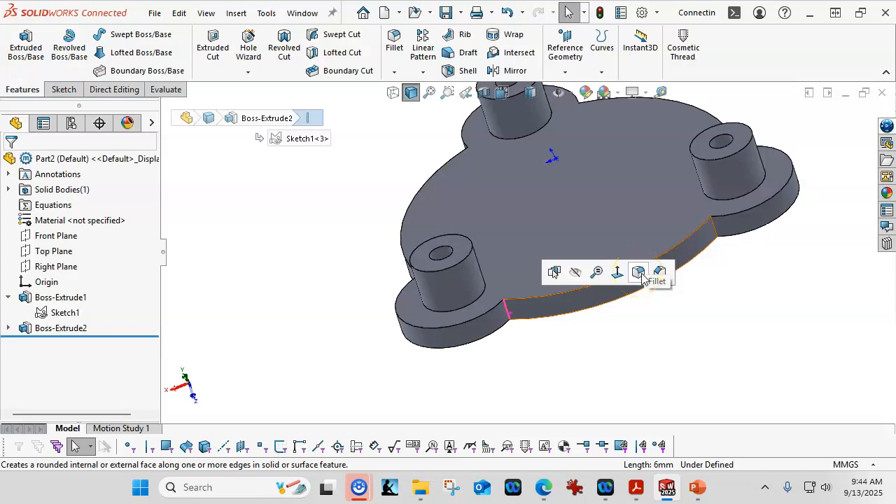
click(394, 40)
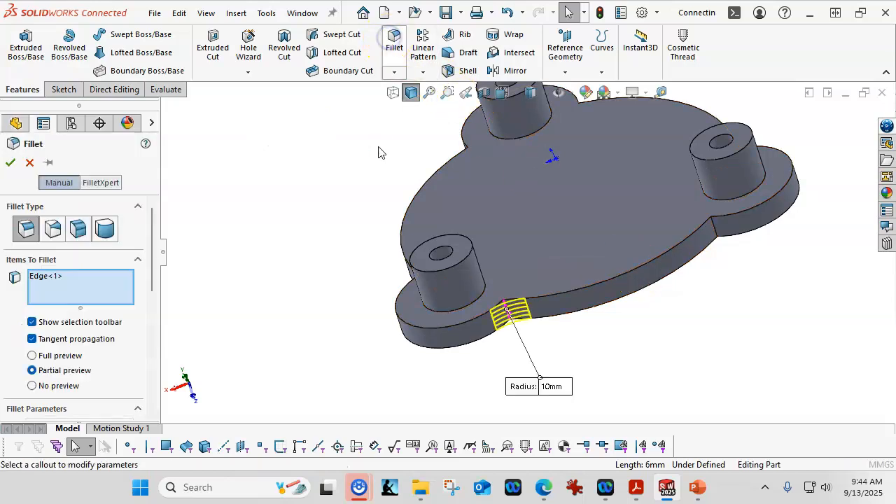
drag(152, 250, 151, 311)
double_click(69, 294)
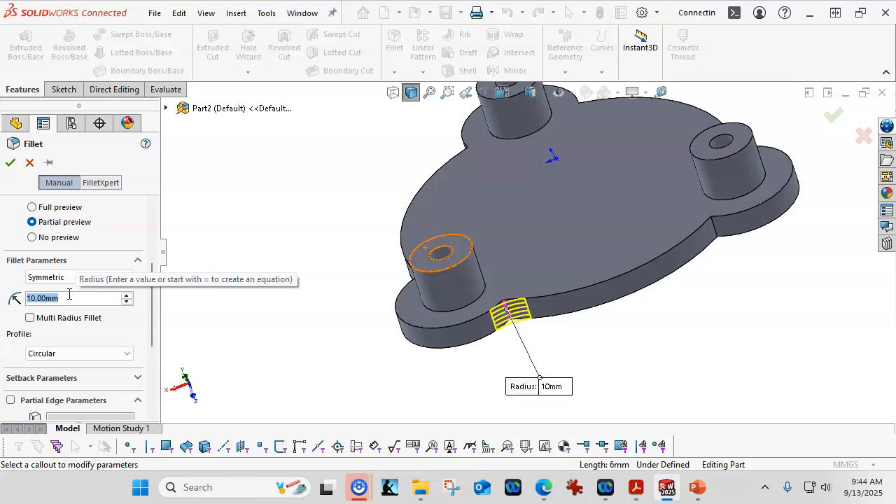
text(7)
key(Return)
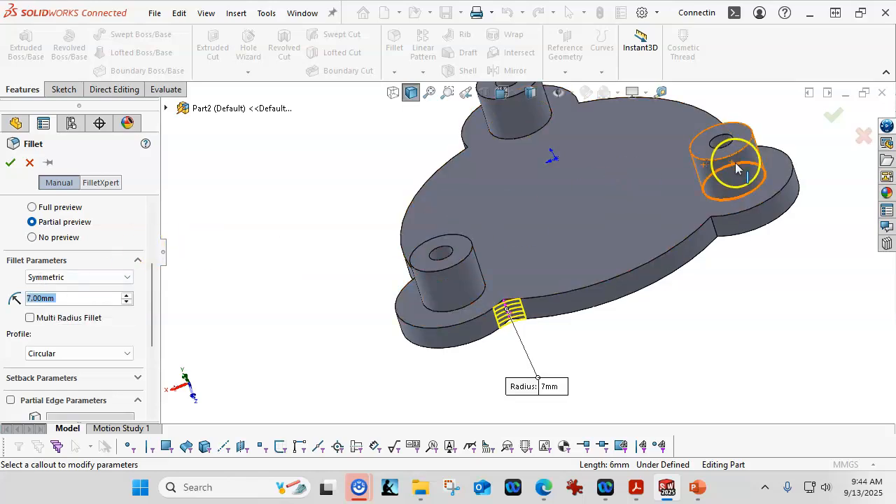
Step: Add the remaining lobe corner edges using the connected-to-start-loop selection and accept the fillet
click(712, 229)
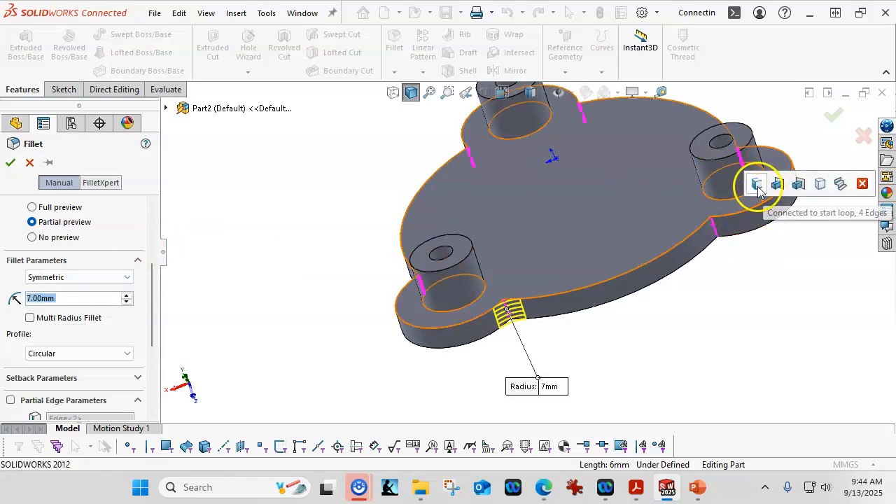
click(757, 186)
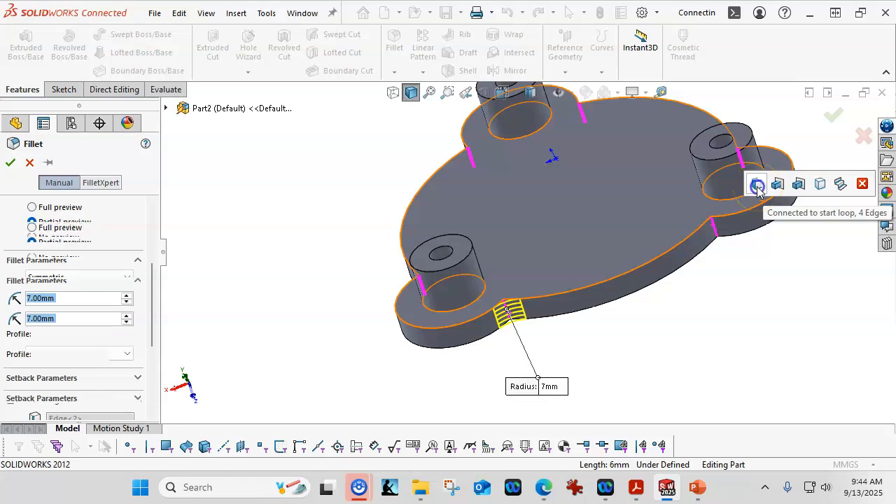
click(832, 114)
Step: Open a sketch on the plate face carrying the bosses and select its whole outer outline by tangency
click(565, 260)
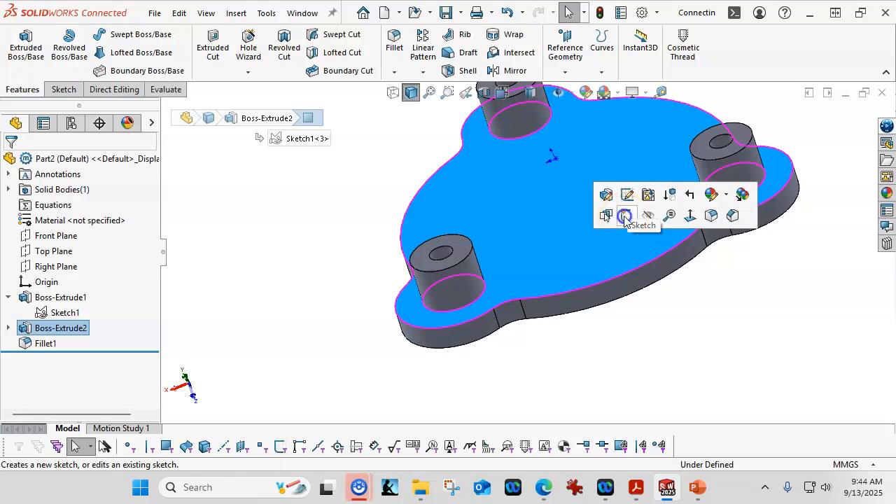
click(624, 217)
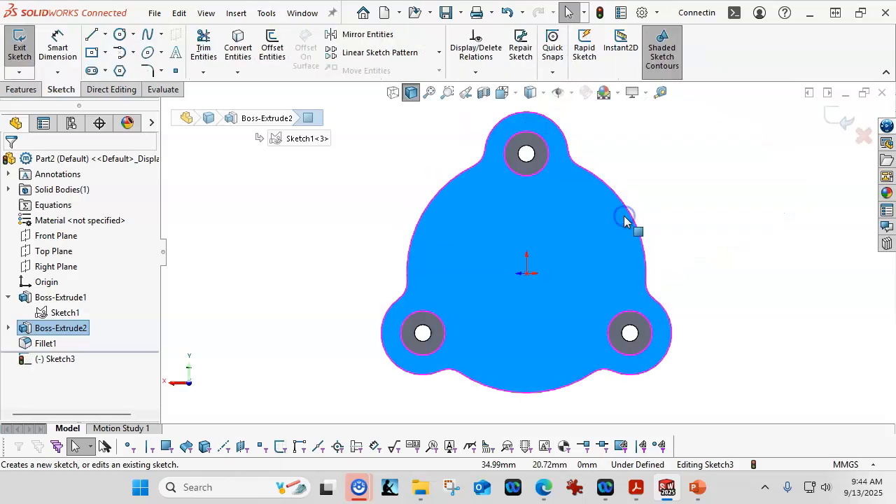
right_click(493, 392)
click(576, 297)
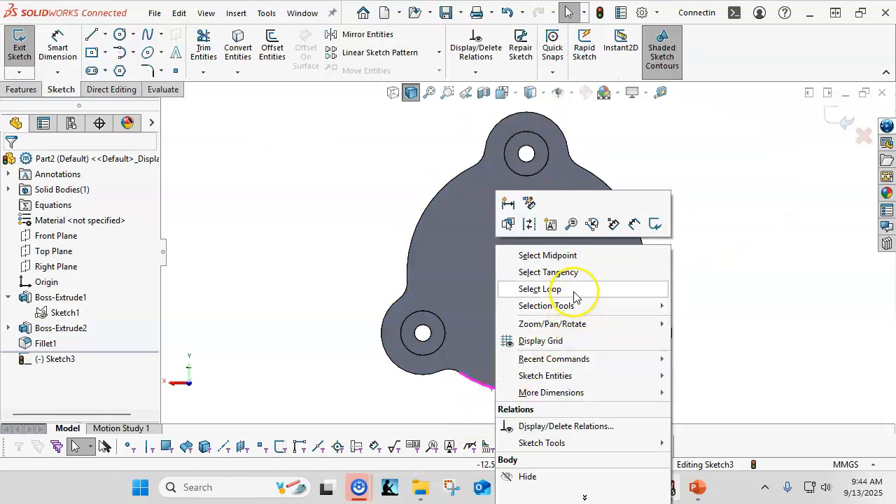
click(569, 275)
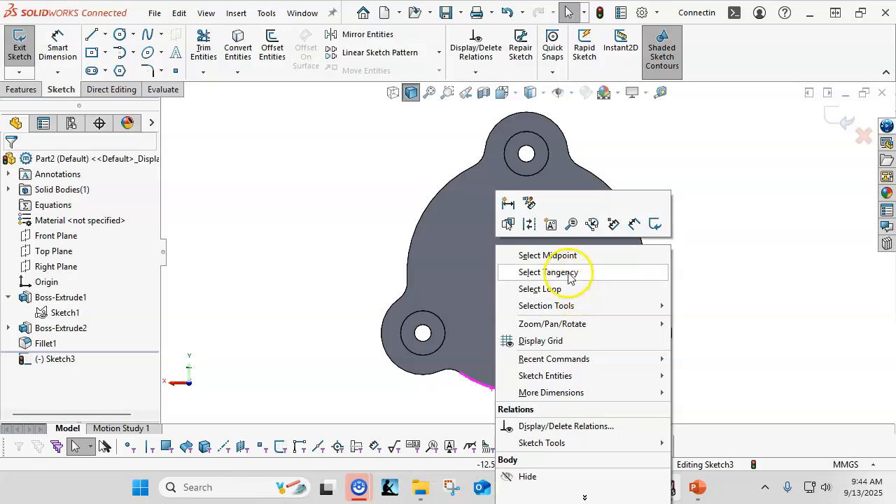
click(569, 273)
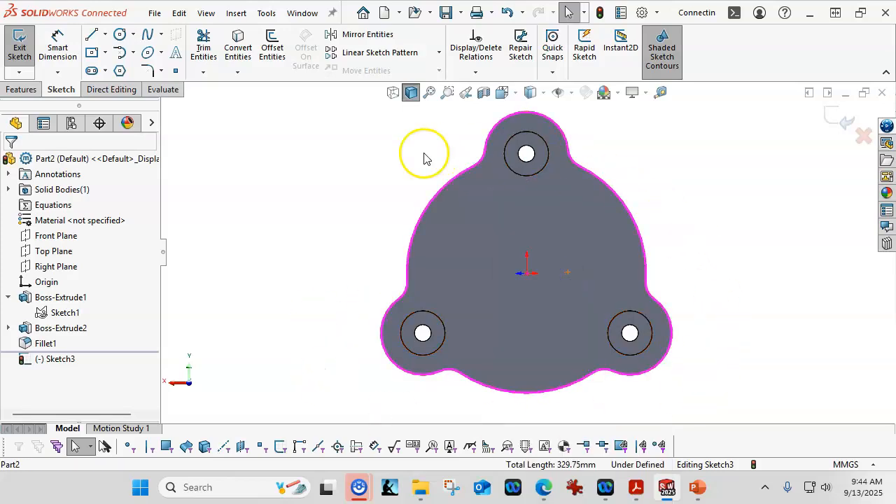
Step: Offset the selected outline 3 mm inward with the direction reversed
click(272, 49)
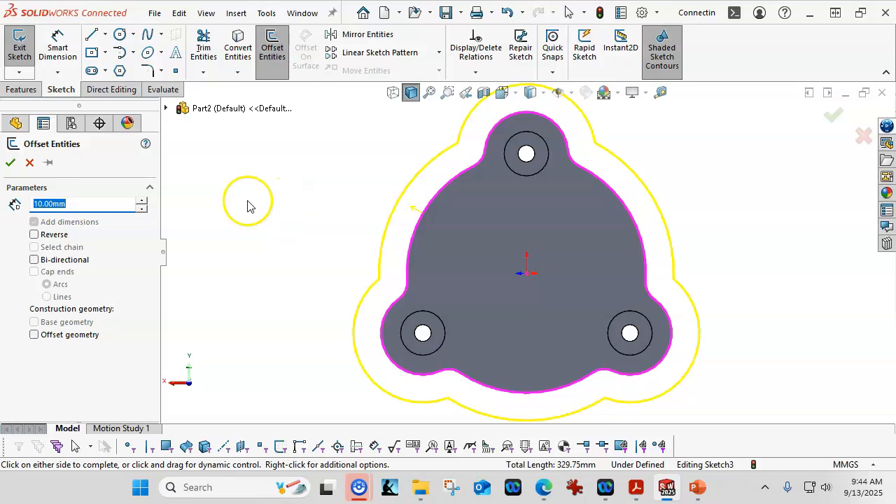
key(Return)
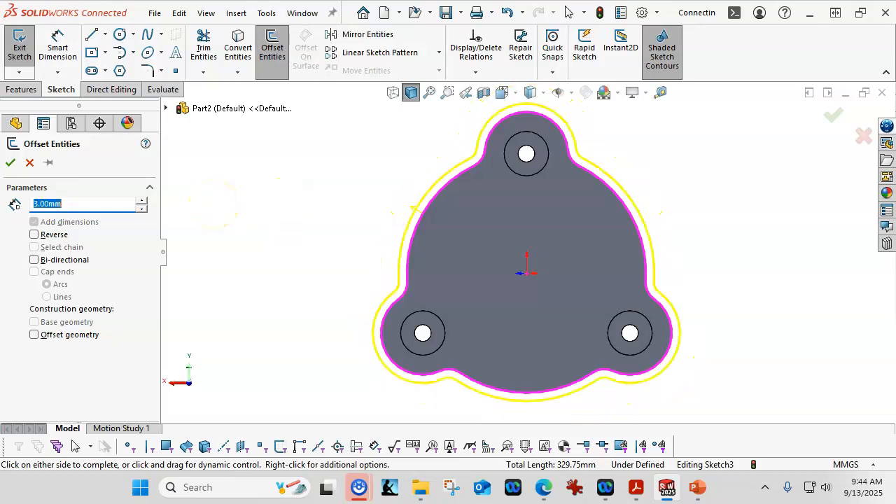
click(35, 235)
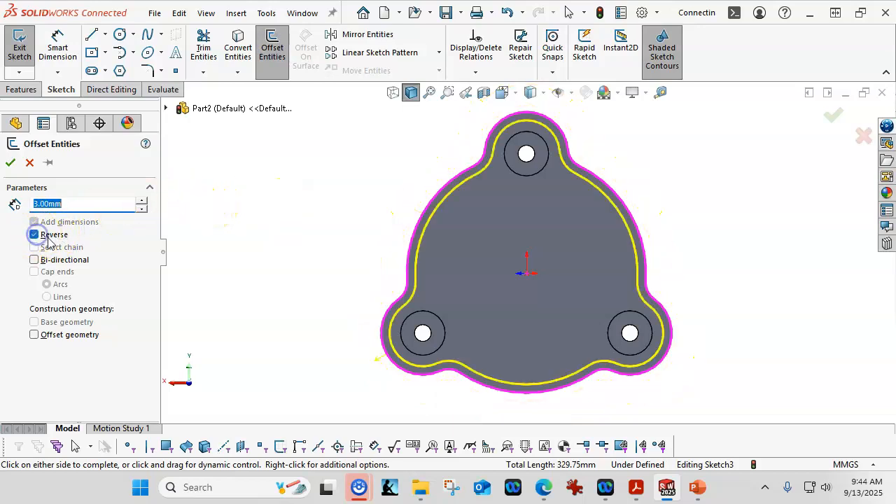
click(10, 162)
middle_drag(186, 274, 189, 238)
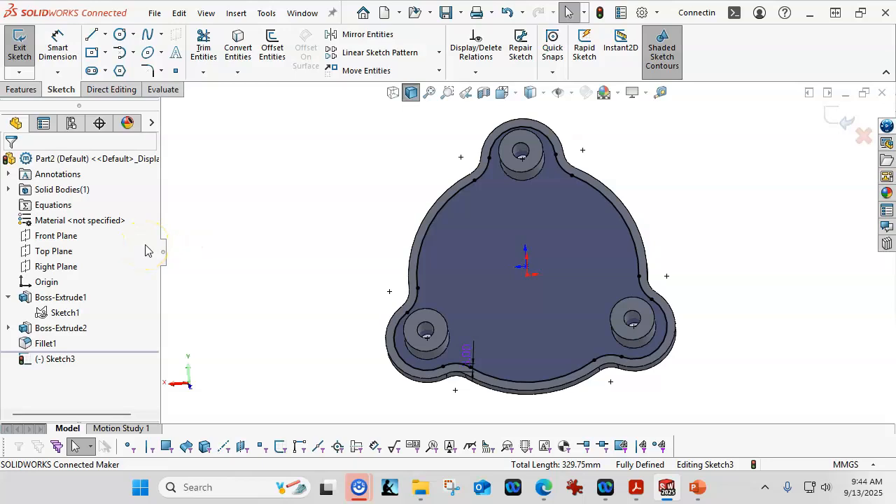
middle_drag(223, 274, 261, 268)
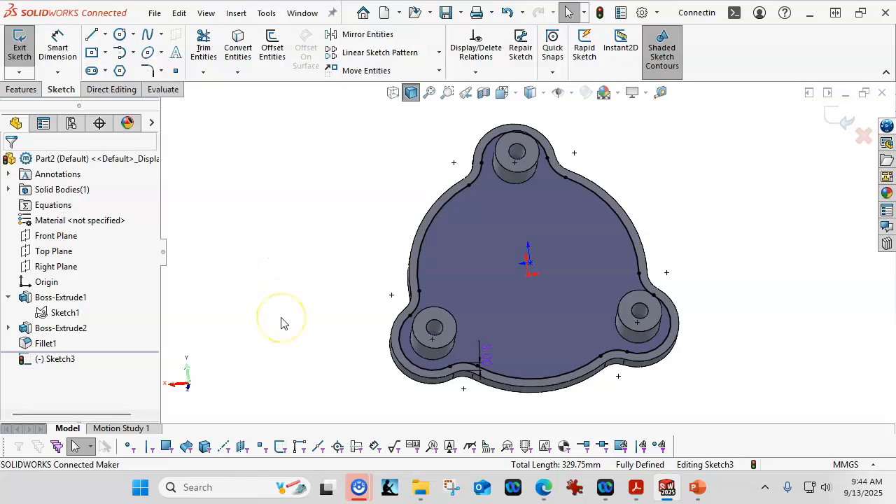
middle_drag(281, 323, 301, 297)
scroll(299, 295, up, 2)
scroll(534, 320, down, 2)
scroll(534, 319, down, 1)
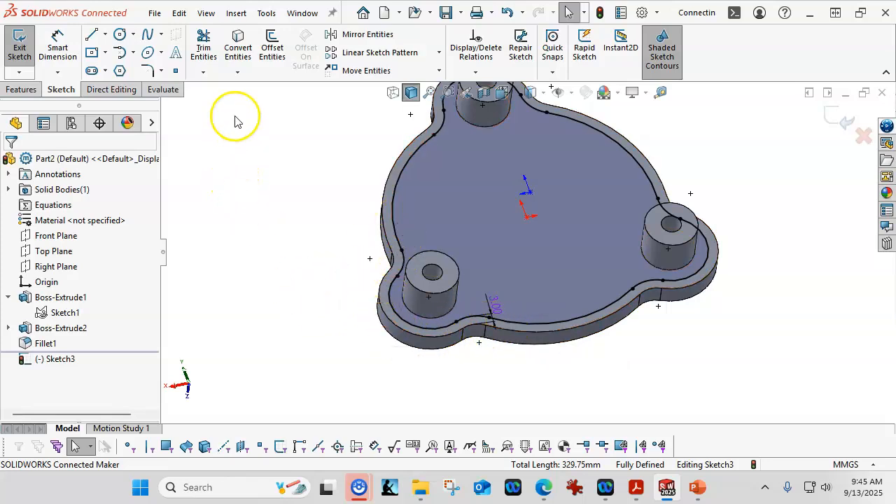
scroll(316, 242, up, 2)
mouse_move(316, 242)
middle_down()
mouse_move(314, 224)
mouse_move(319, 231)
middle_up()
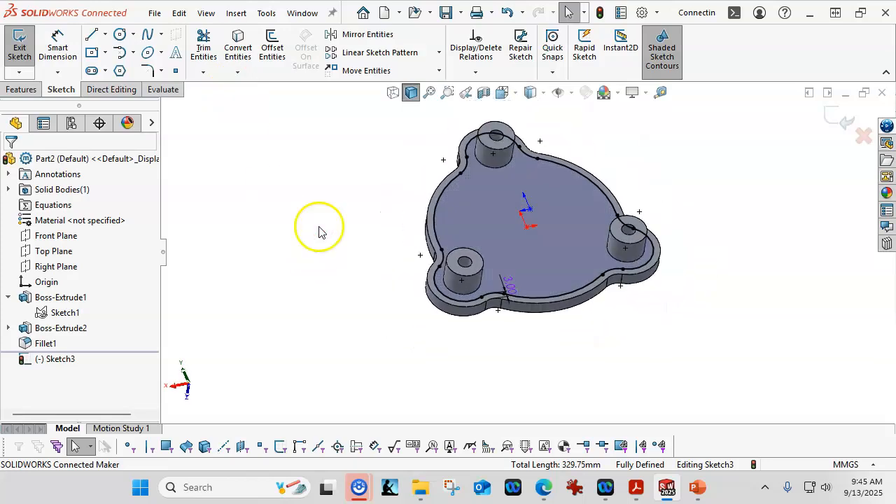
Step: Cut-extrude the offset outline 3 mm blind with the side to cut flipped, removing the plate's outer rim
click(12, 91)
click(211, 46)
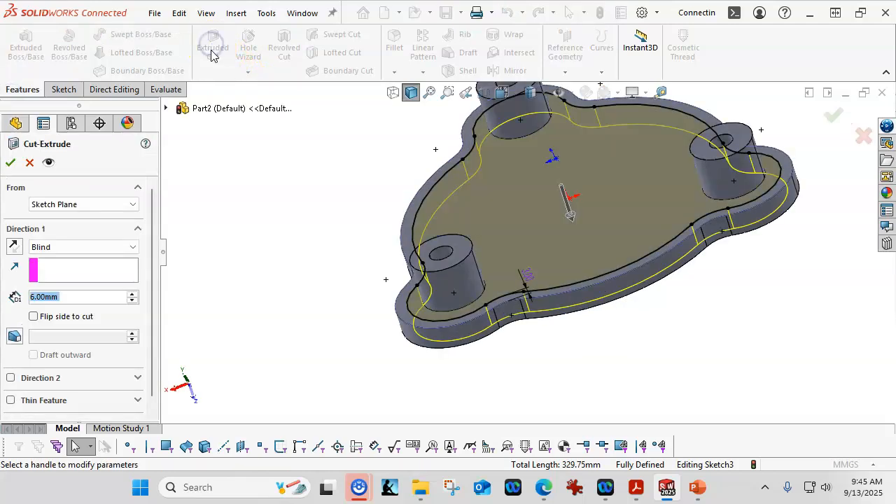
middle_drag(236, 208, 250, 215)
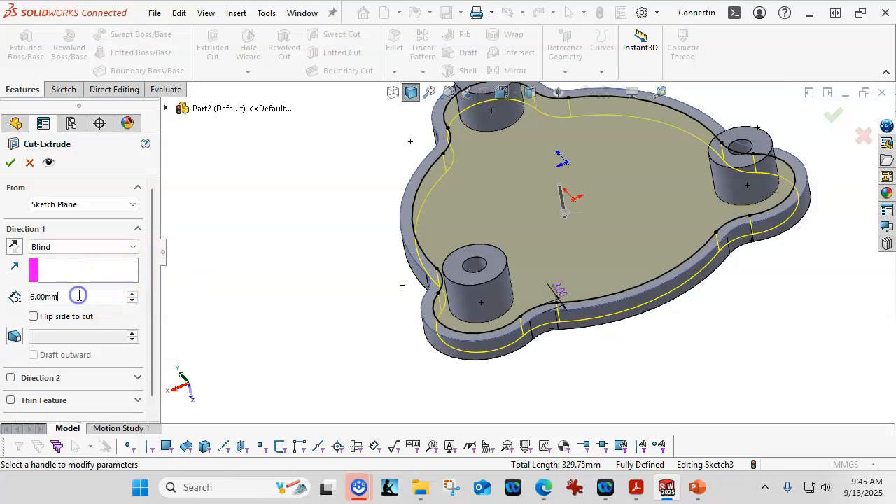
text(3)
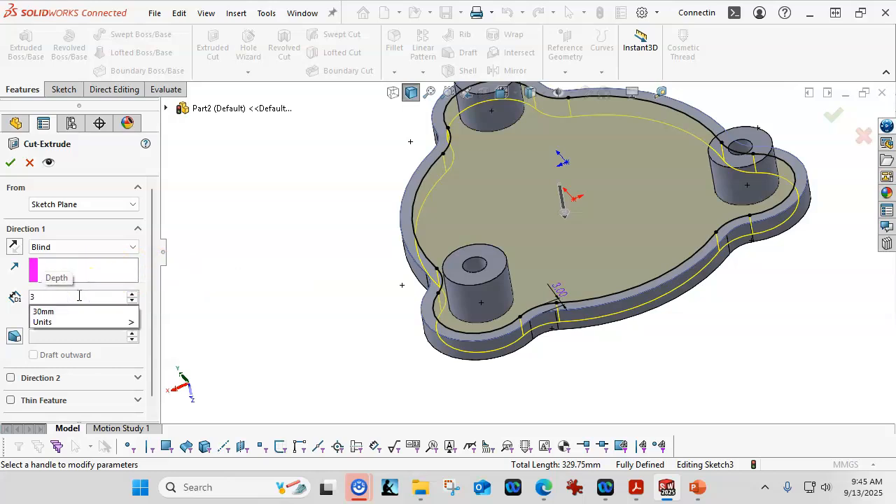
key(Return)
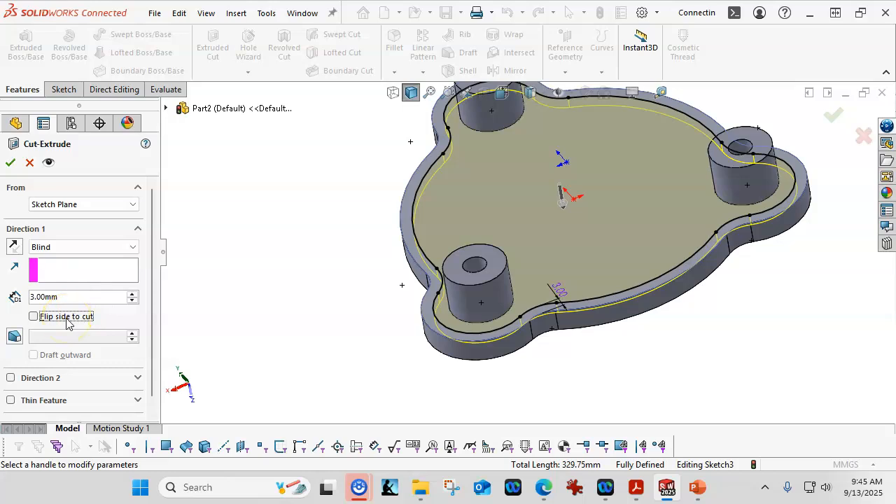
click(33, 317)
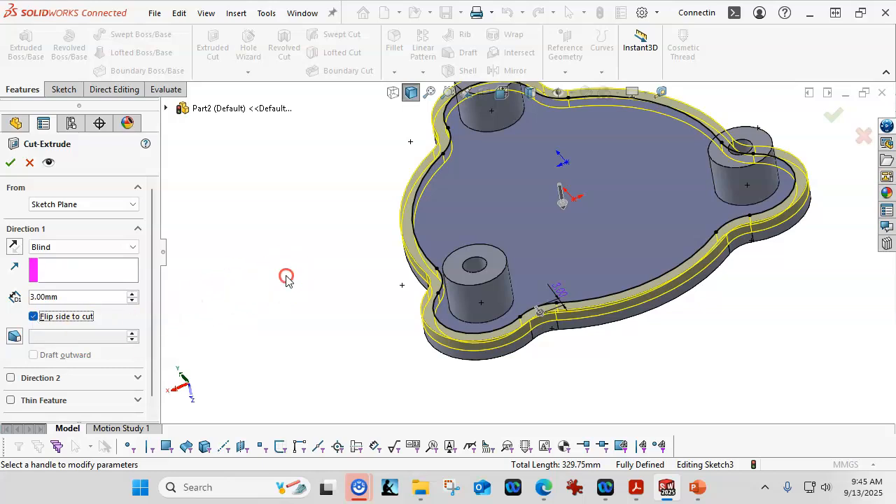
middle_drag(286, 278, 306, 292)
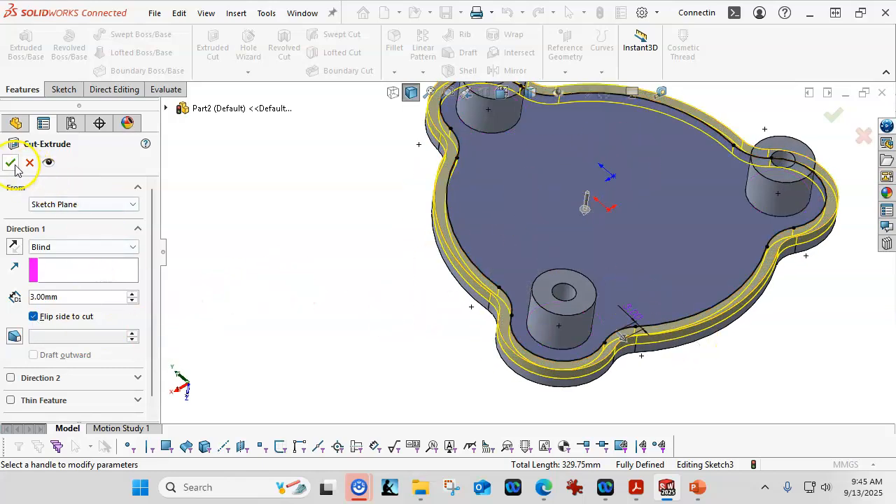
click(11, 162)
Step: Inspect the stepped rim, then undo the flipped cut to return to the offset sketch
click(246, 294)
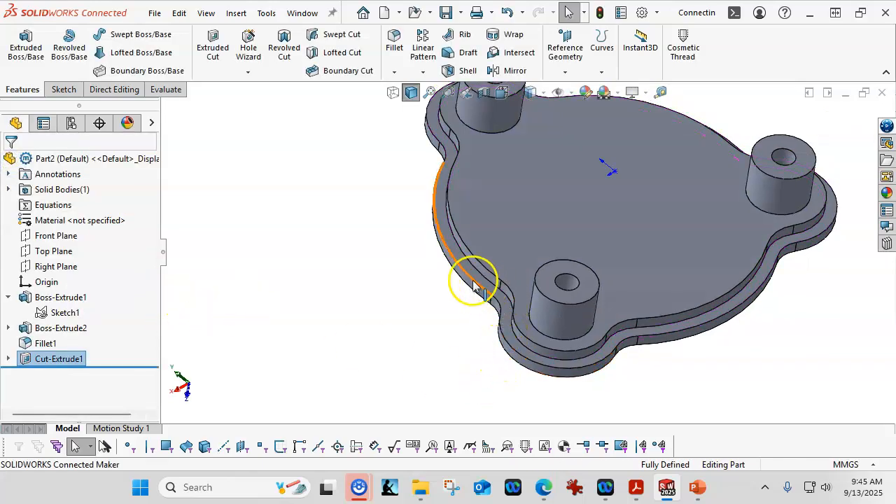
middle_drag(313, 378, 304, 431)
middle_drag(297, 374, 373, 216)
middle_drag(390, 354, 324, 376)
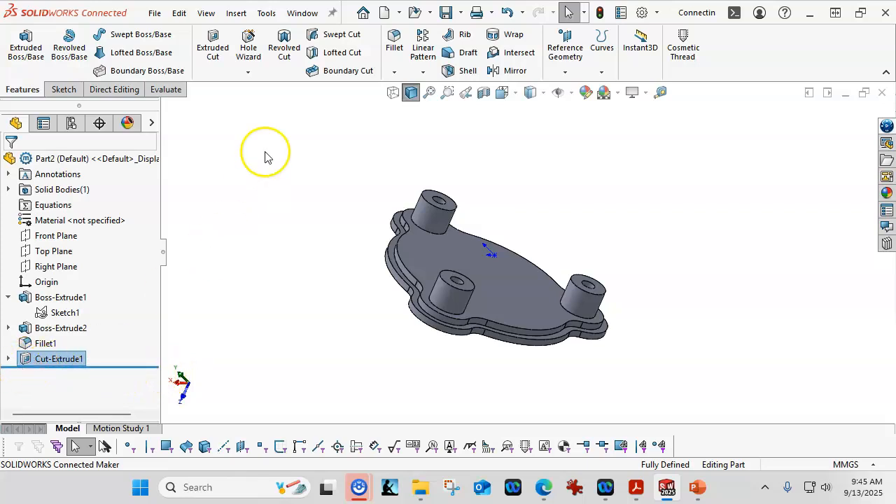
click(507, 12)
click(373, 242)
Step: Select the plate's outer outline by tangency and convert it into entities of the offset sketch
scroll(481, 158, down, 1)
scroll(480, 156, down, 1)
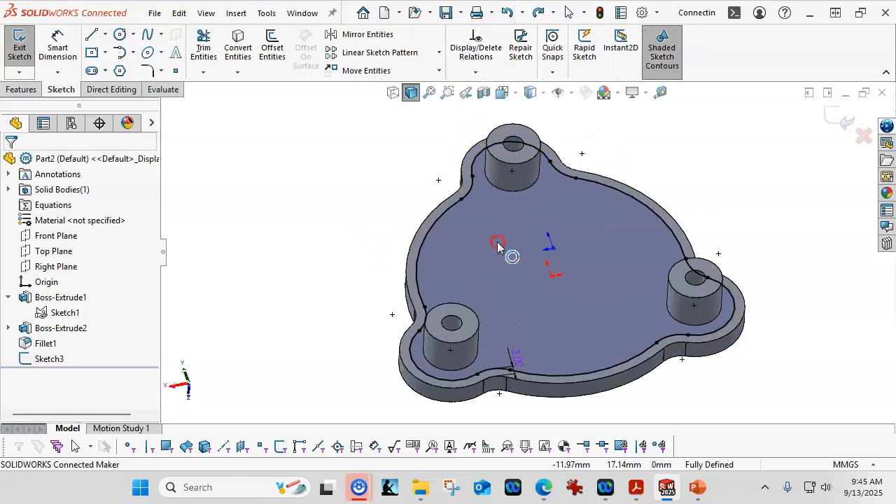
click(417, 378)
right_click(416, 378)
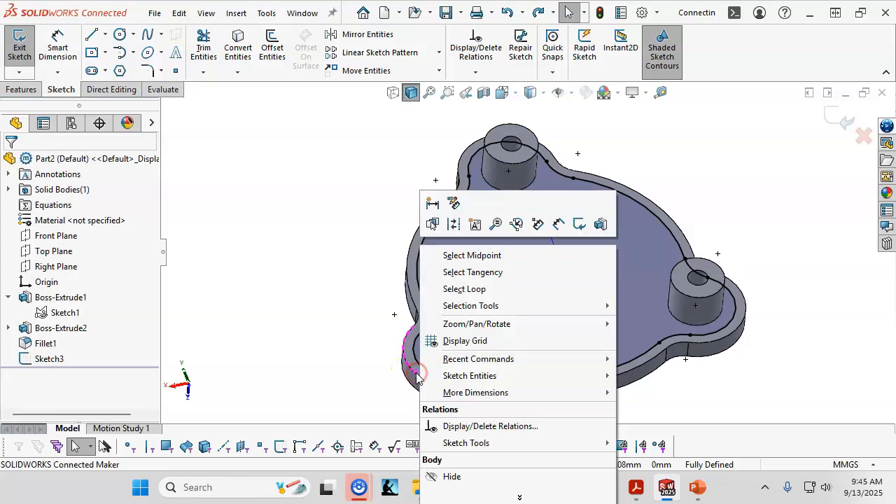
click(474, 276)
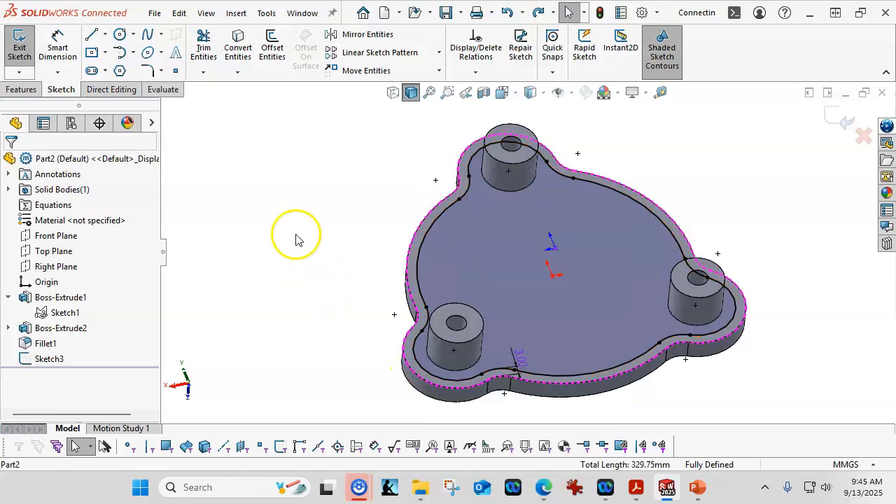
click(236, 53)
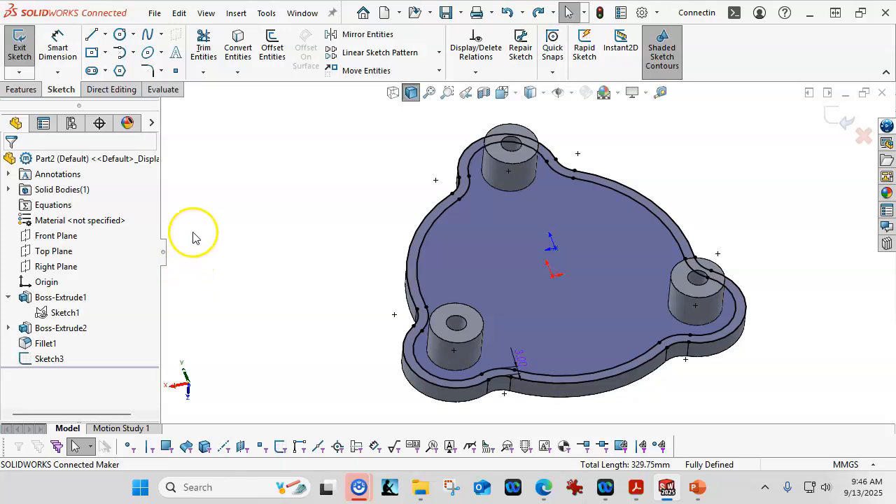
Step: Cut-extrude the rim between the two outlines to a blind depth of 3 mm
click(24, 90)
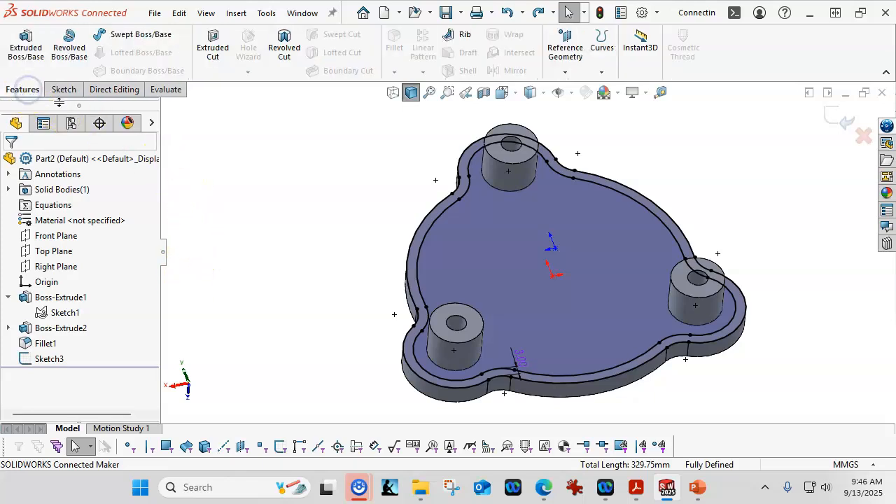
click(203, 57)
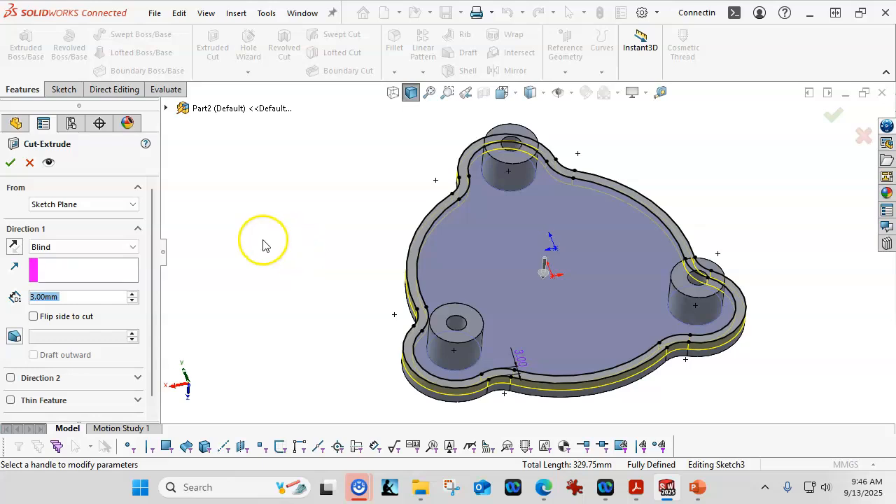
click(11, 164)
Step: Start a sketch on the plate's flat back face and draw three circles, each centred on one of the holes
middle_drag(257, 271, 287, 191)
middle_drag(372, 386, 428, 196)
click(439, 222)
click(503, 180)
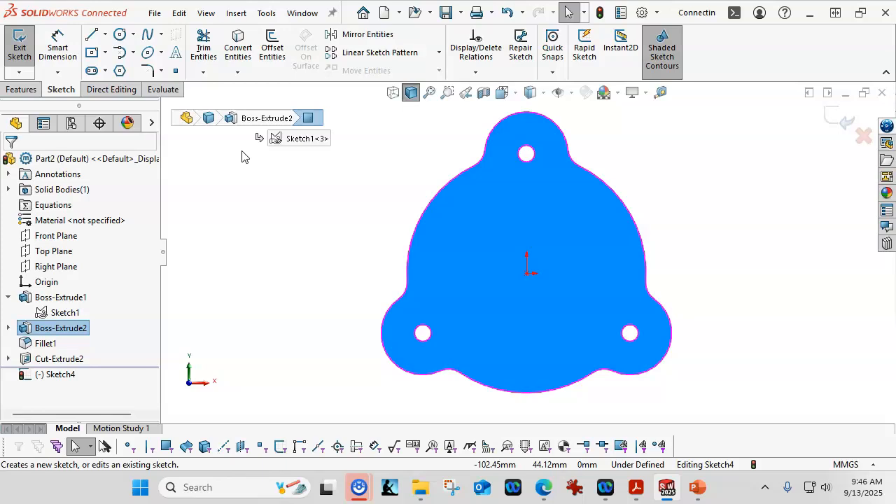
click(120, 34)
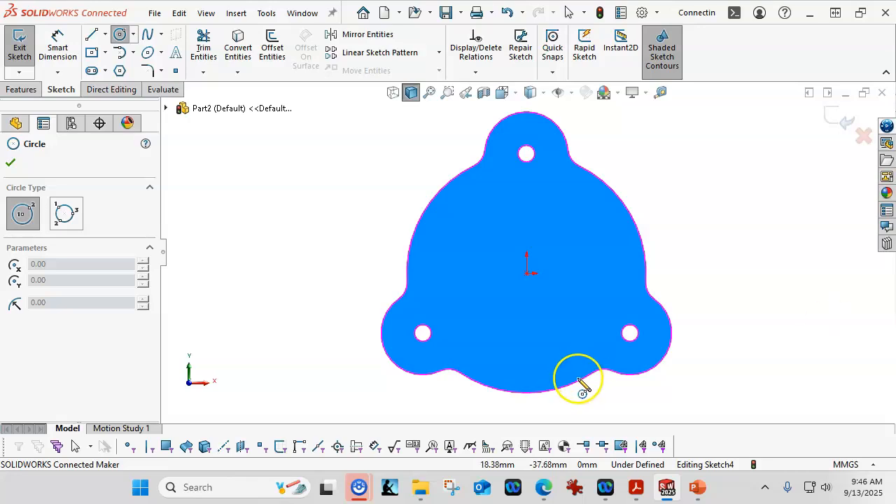
click(423, 333)
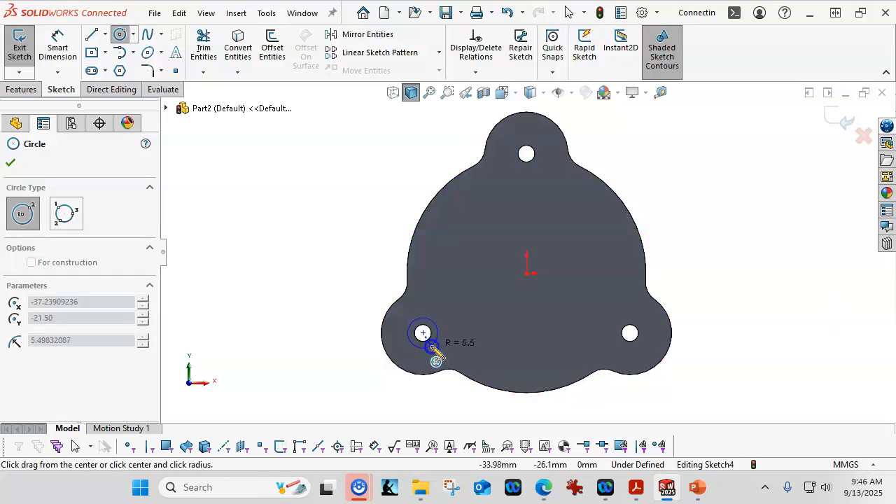
click(434, 346)
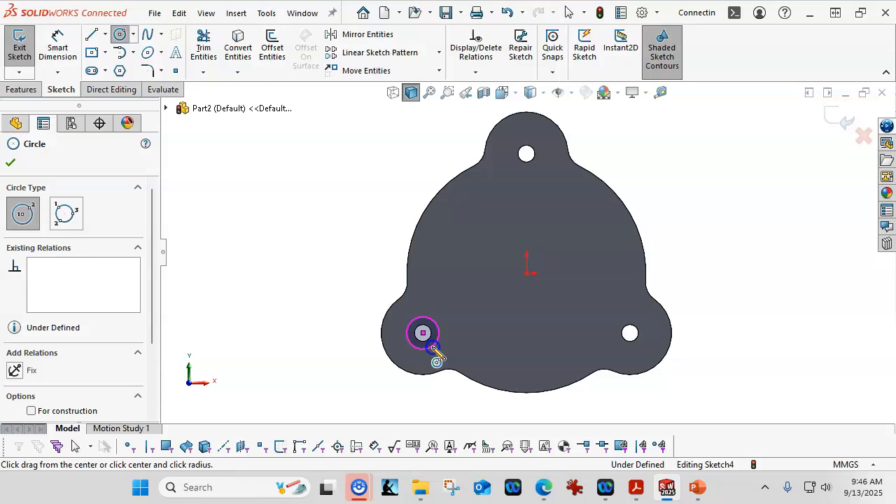
click(630, 333)
click(637, 350)
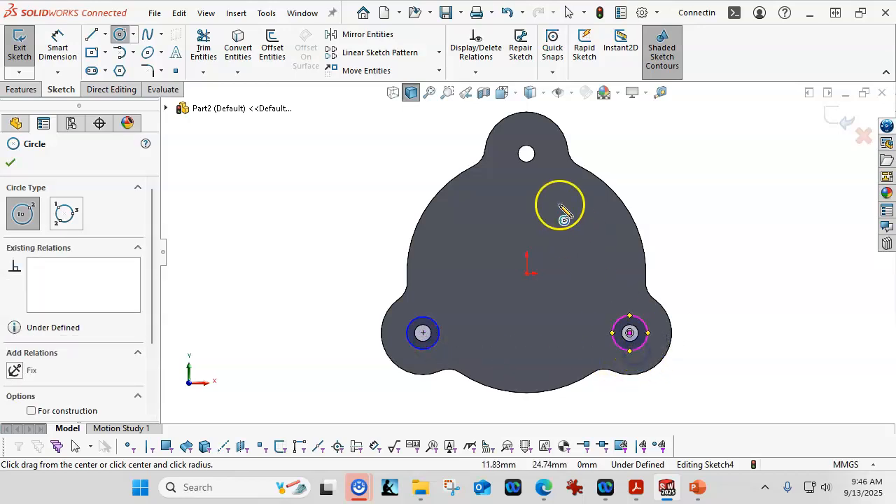
click(526, 154)
click(535, 173)
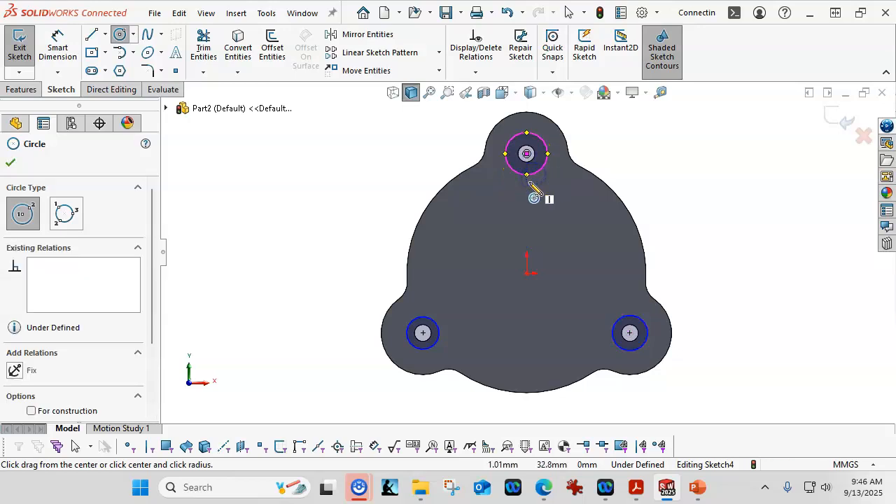
key(Escape)
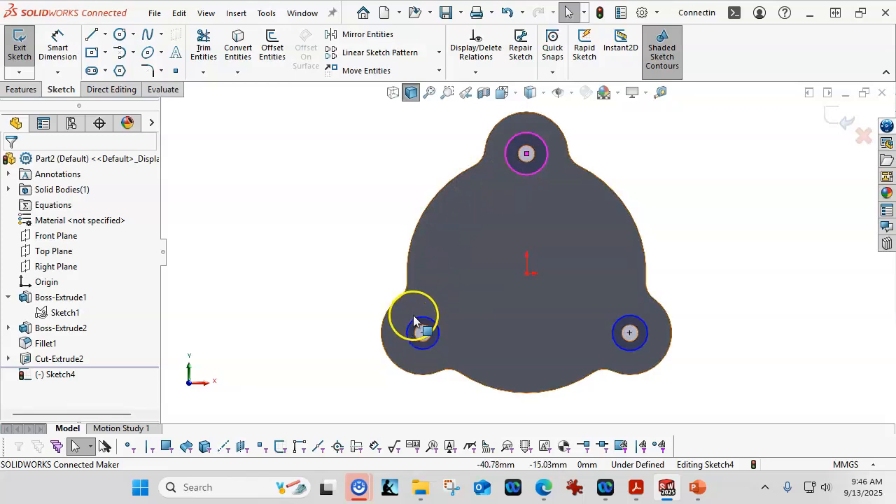
Step: Select all three sketched circles together and apply an Equal relation to them
ctrl+click(432, 322)
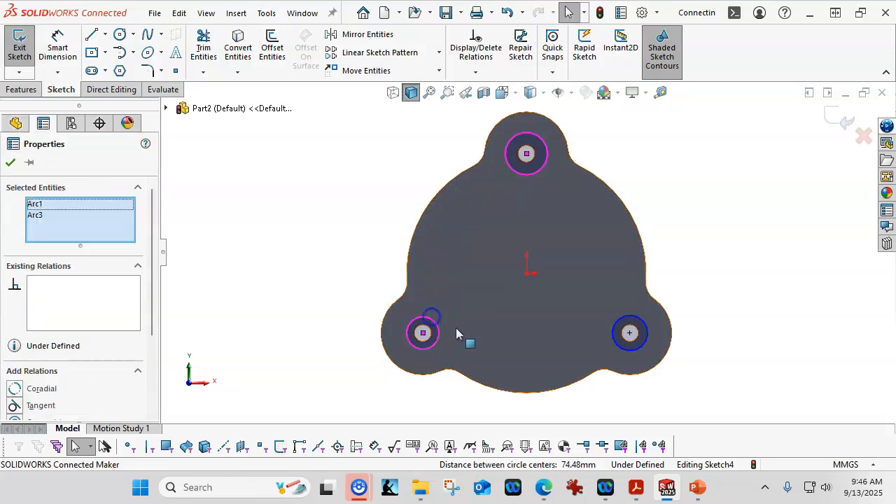
ctrl+click(634, 349)
click(717, 289)
Step: Dimension the circle around the upper hole with a diameter of 12 mm
click(72, 49)
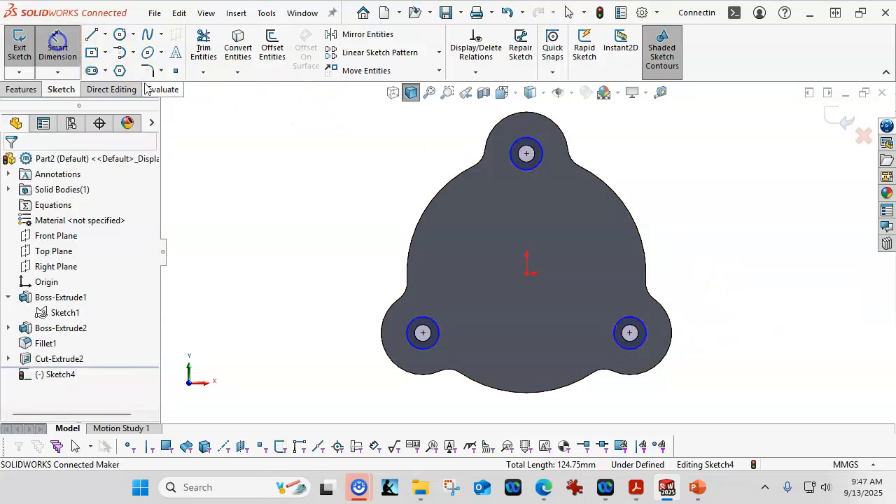
click(539, 168)
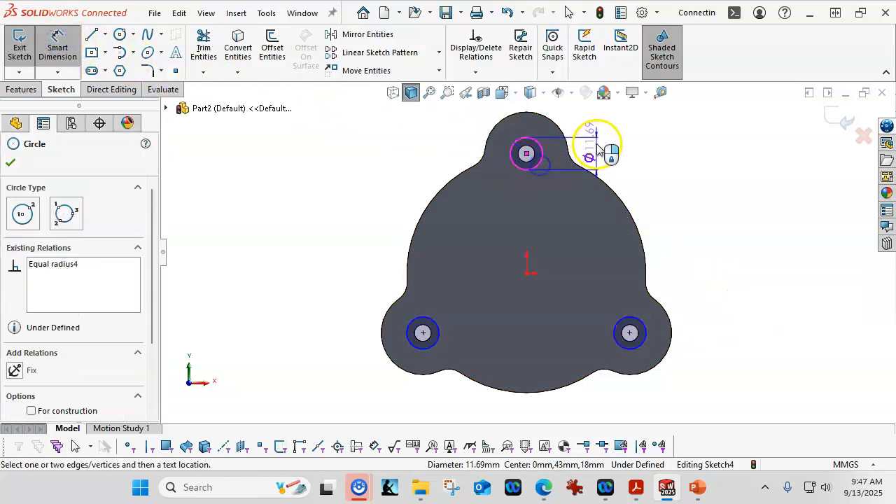
click(599, 131)
text(12)
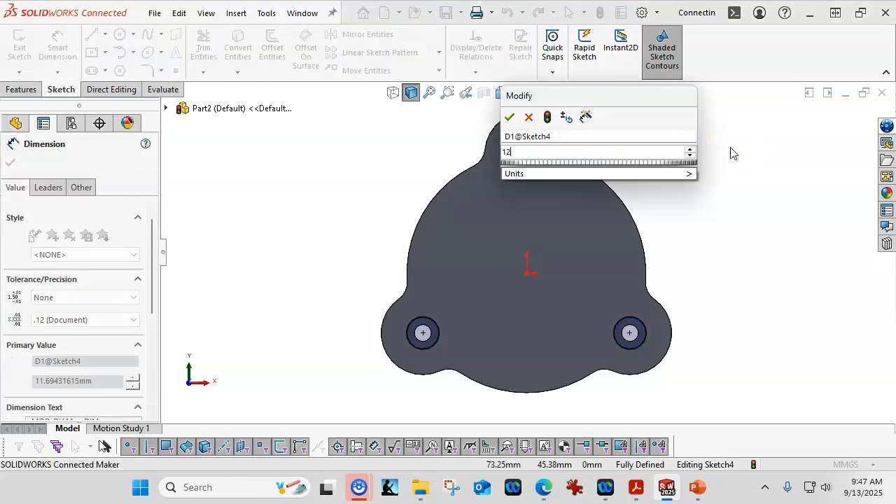
key(Return)
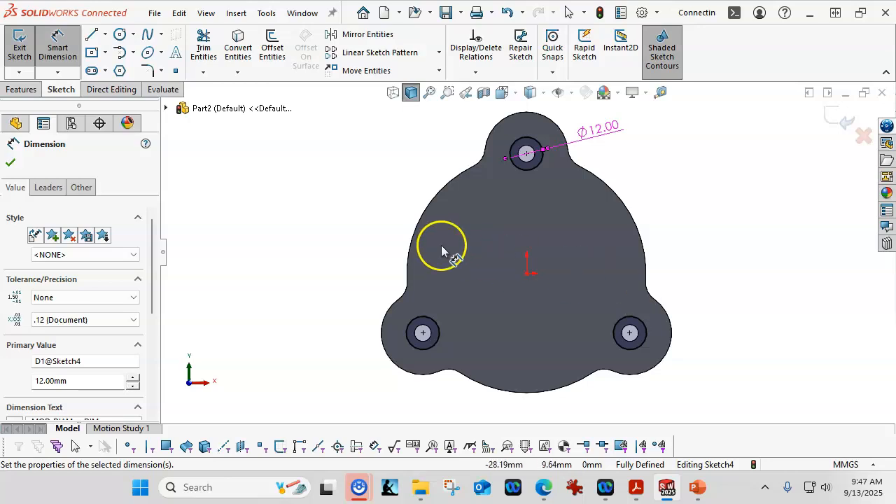
Step: Cut-extrude the three circles to a blind depth of 12 mm
click(21, 89)
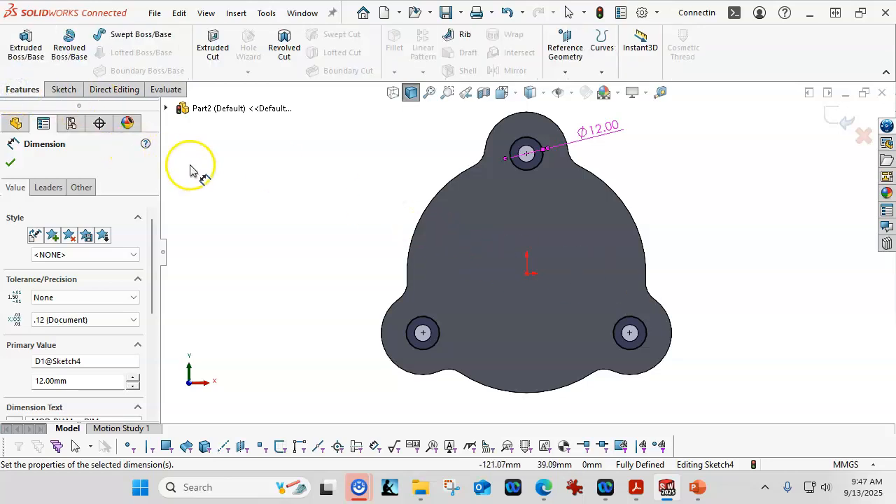
click(211, 50)
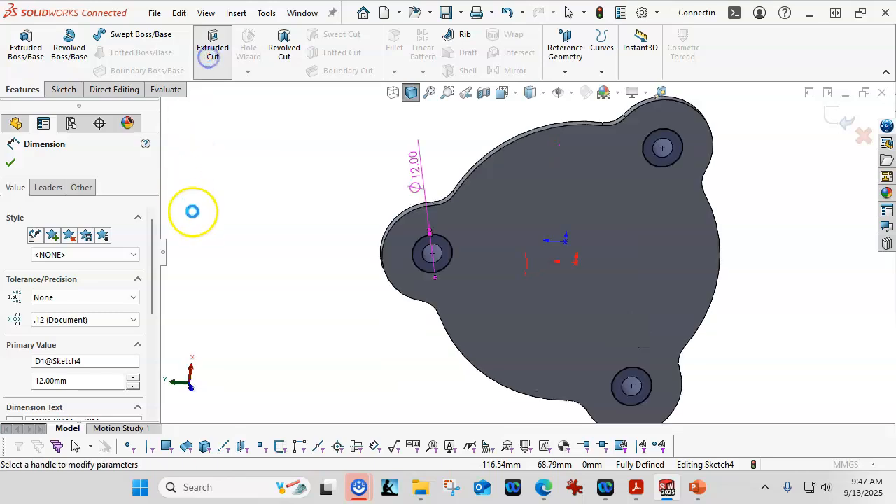
text(12)
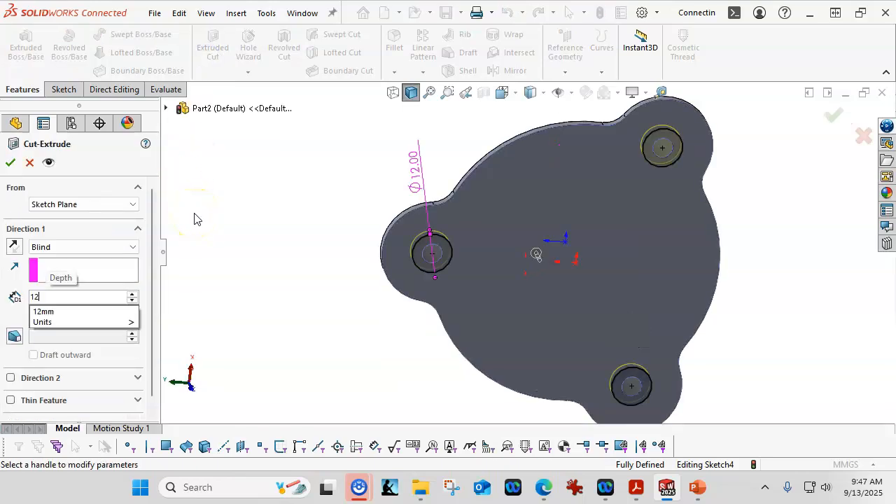
key(Return)
click(9, 162)
Step: Examine the three recesses cut into the plate's back face and the bosses behind them
middle_drag(178, 261, 301, 242)
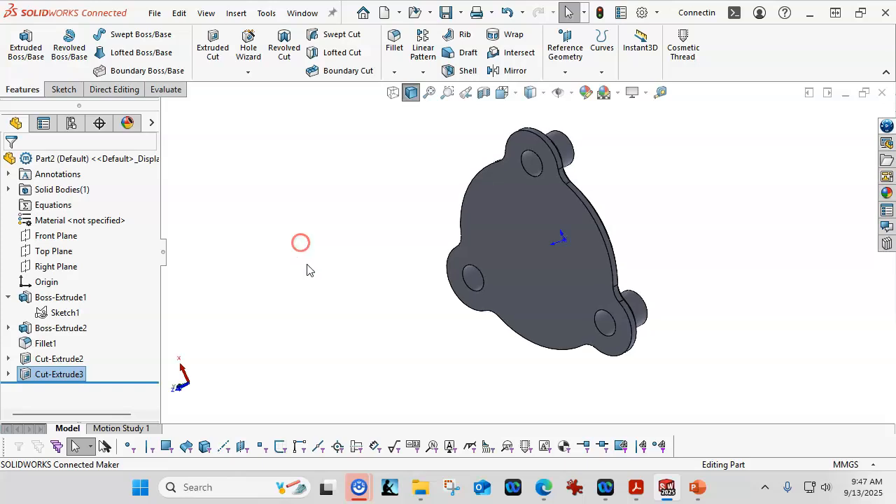
scroll(666, 175, down, 3)
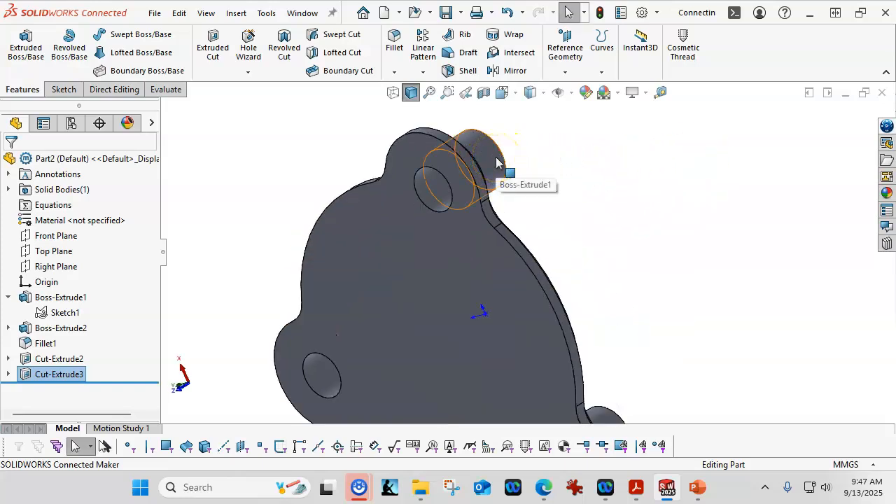
scroll(617, 198, up, 2)
middle_drag(618, 201, 602, 190)
scroll(484, 374, up, 2)
scroll(483, 374, down, 2)
scroll(584, 165, up, 2)
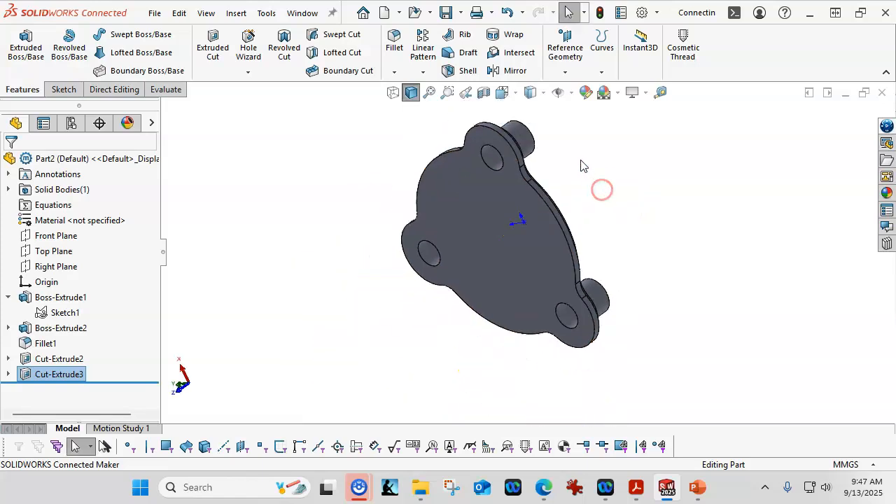
scroll(581, 165, up, 2)
click(592, 194)
Step: Show the part in isometric view and check its mass properties
key(ctrl+7)
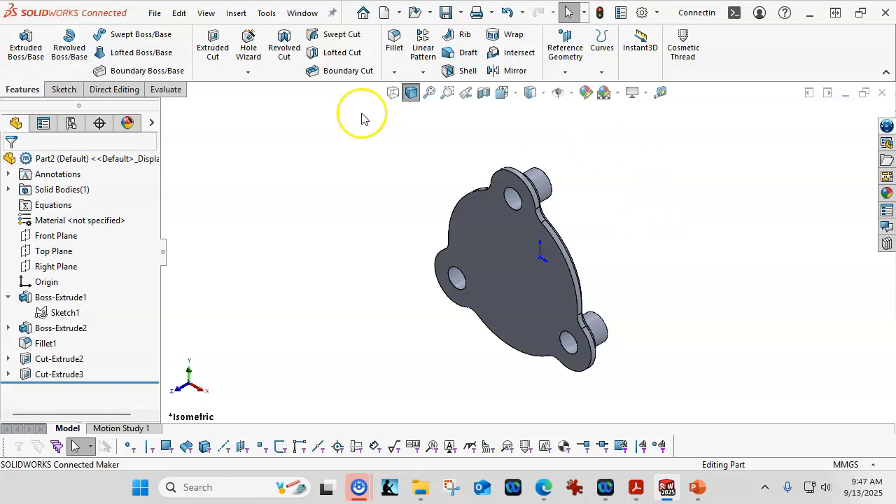
click(163, 89)
click(185, 53)
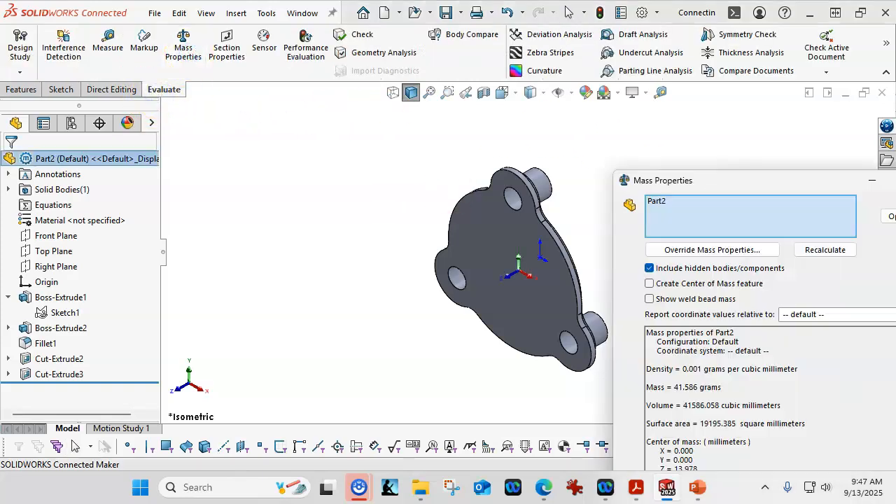
drag(778, 178, 464, 82)
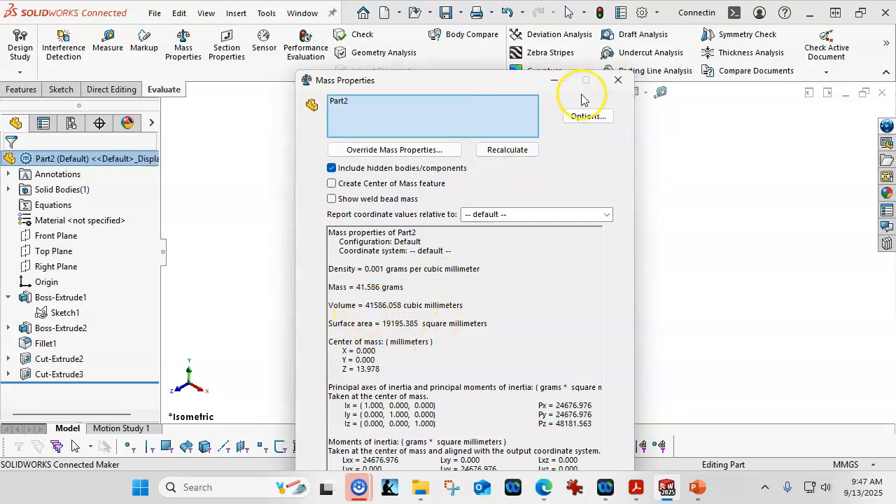
click(618, 80)
Step: Inspect the boss side of the plate and highlight the sketch used by Boss-Extrude2
middle_drag(572, 367, 517, 205)
scroll(609, 381, down, 2)
middle_drag(608, 379, 566, 324)
middle_drag(591, 241, 593, 377)
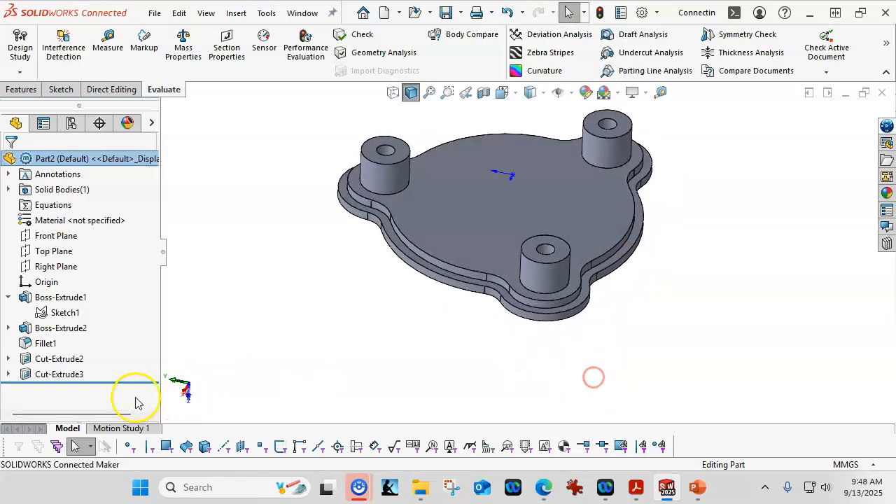
middle_drag(397, 289, 395, 302)
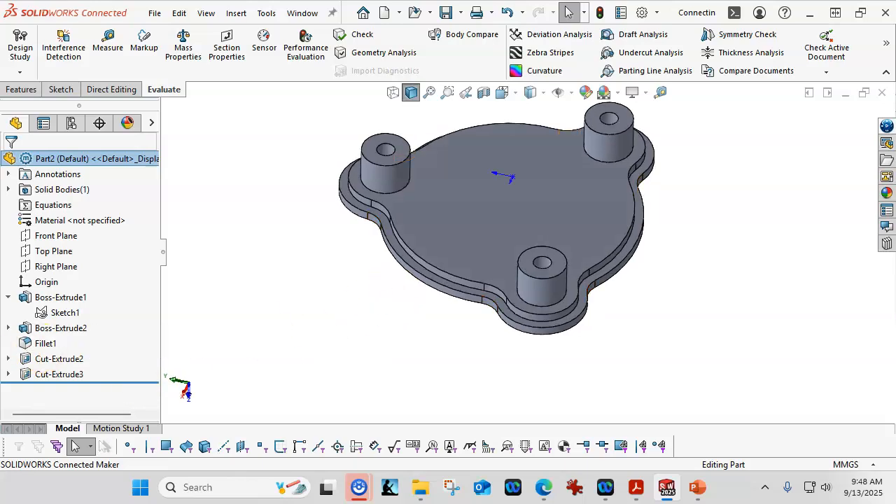
click(8, 329)
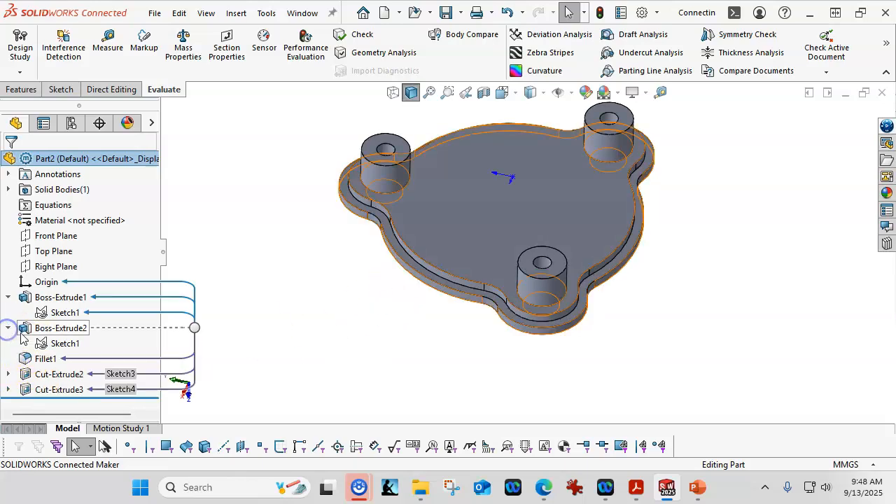
click(63, 343)
click(385, 361)
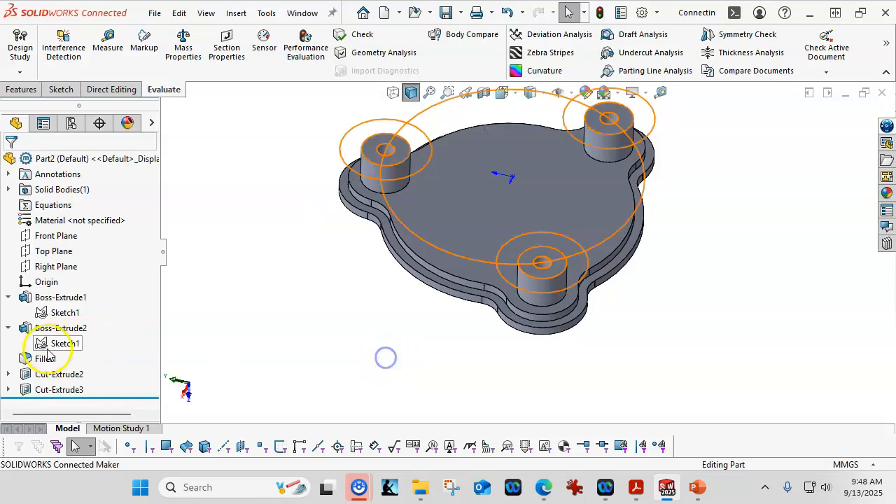
Step: Display Sketch3 of Cut-Extrude2 and move its offset dimension clear of the plate's edge
click(7, 375)
click(66, 389)
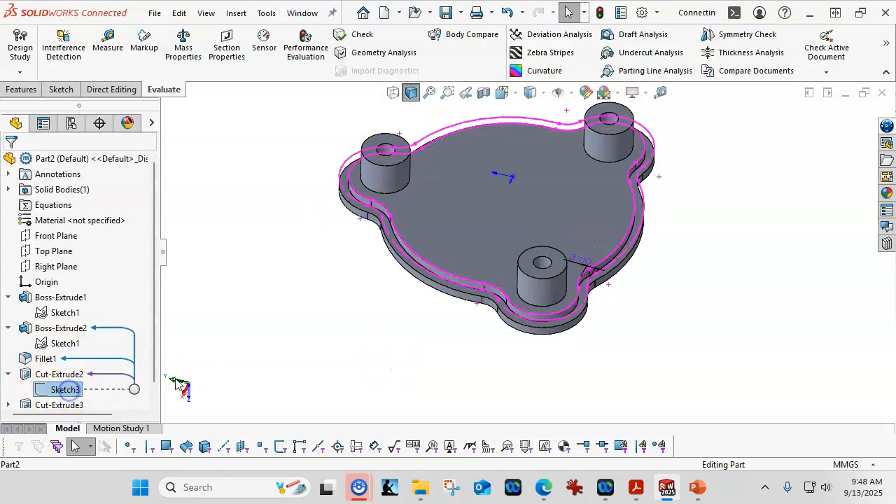
click(575, 260)
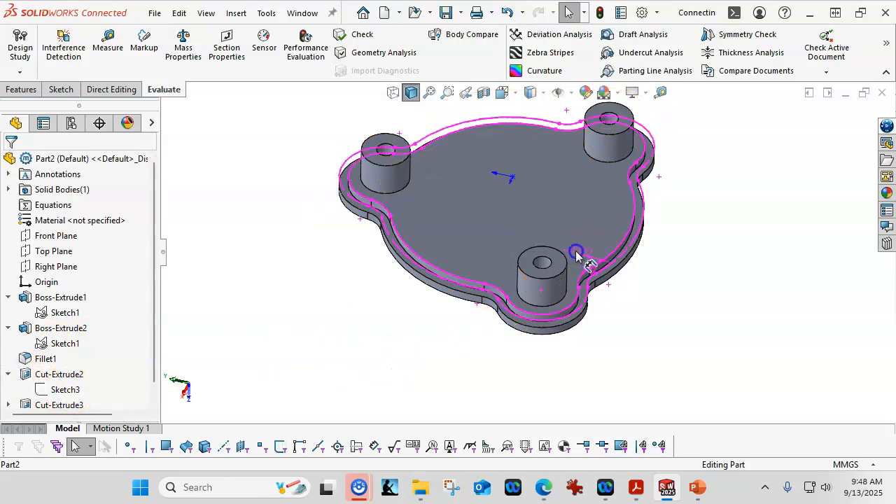
mouse_move(606, 253)
mouse_down()
mouse_move(642, 234)
mouse_move(673, 239)
mouse_up()
click(276, 361)
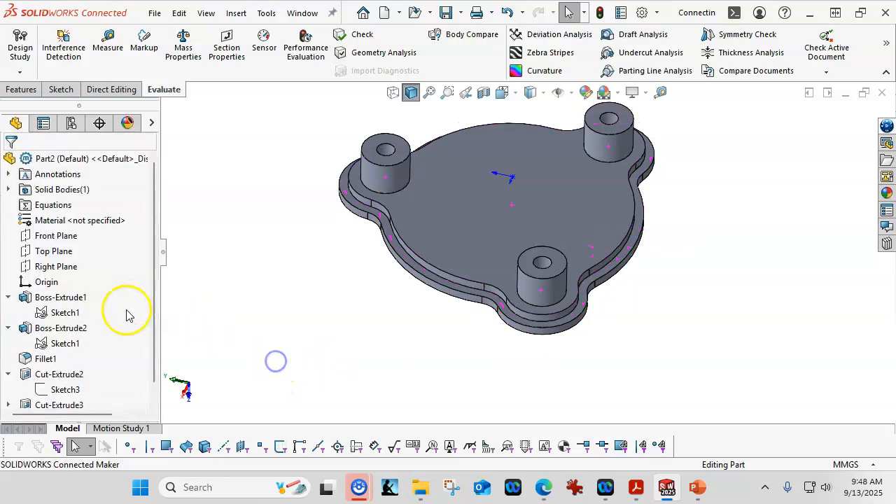
Step: Set the outline offset in Sketch3 of Cut-Extrude2 to 2 mm and rebuild the part
click(62, 390)
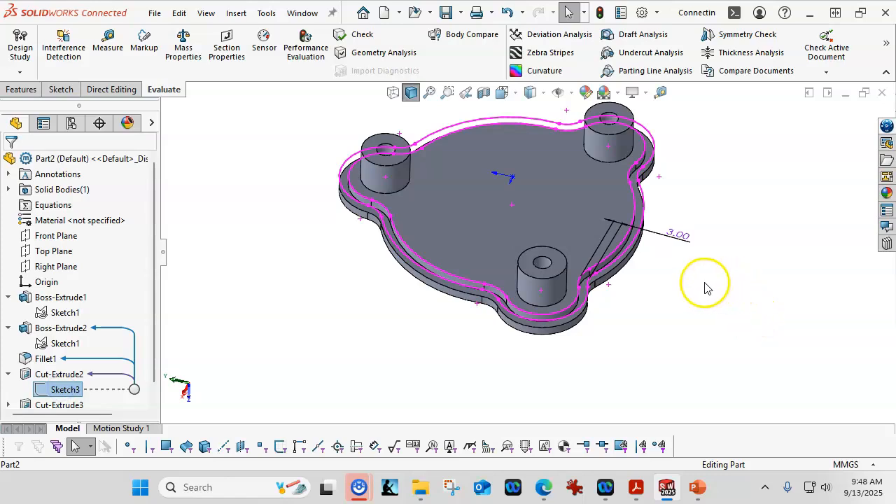
double_click(683, 238)
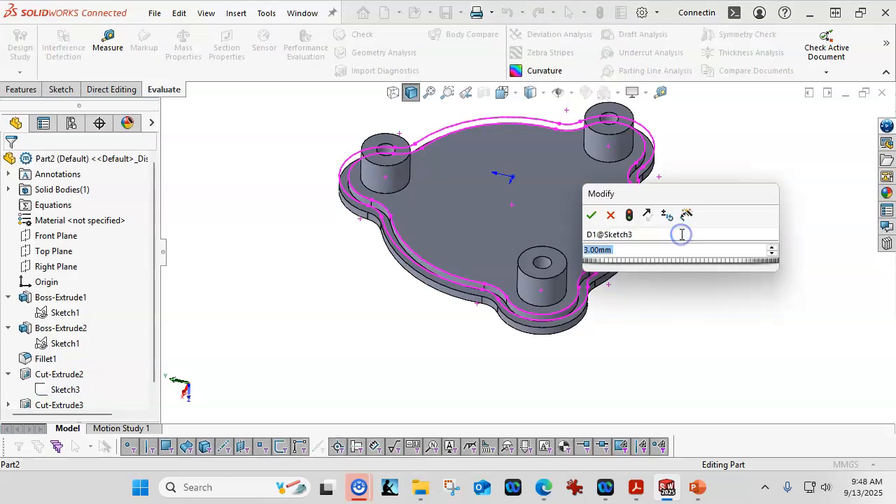
text(2)
key(Return)
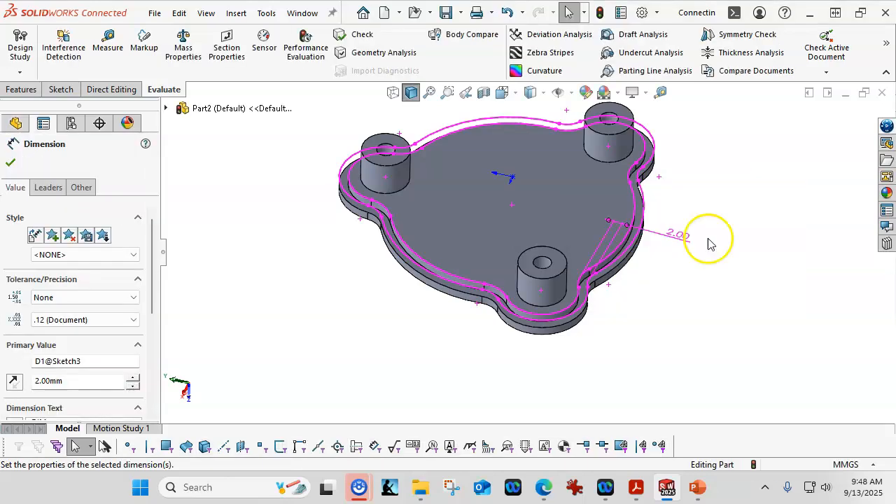
click(600, 13)
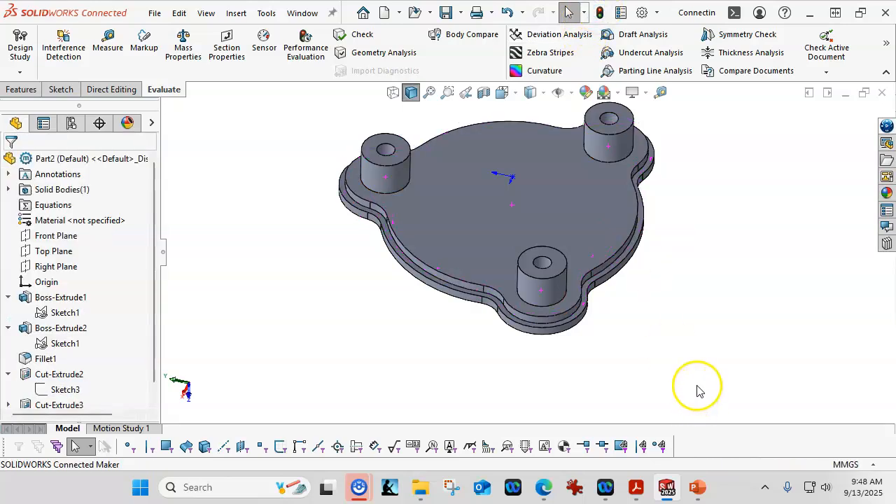
Step: Check the mass properties of the corrected plate, then close the report
middle_drag(670, 346, 650, 329)
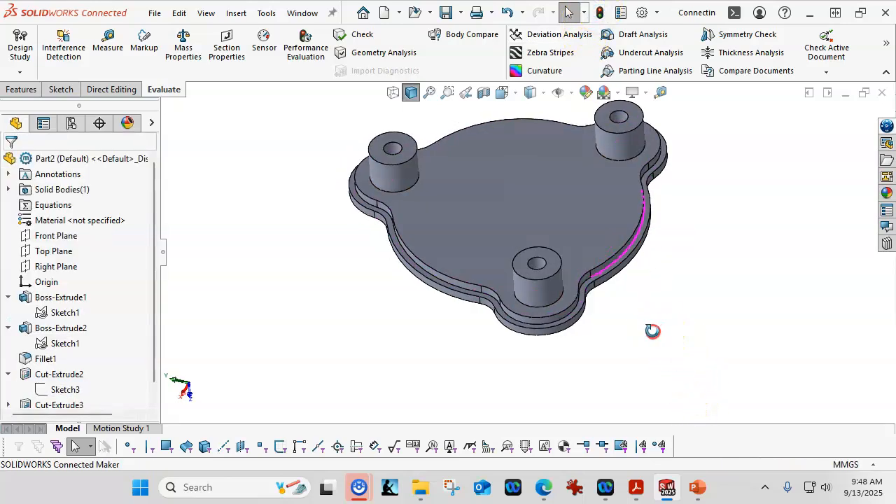
click(274, 338)
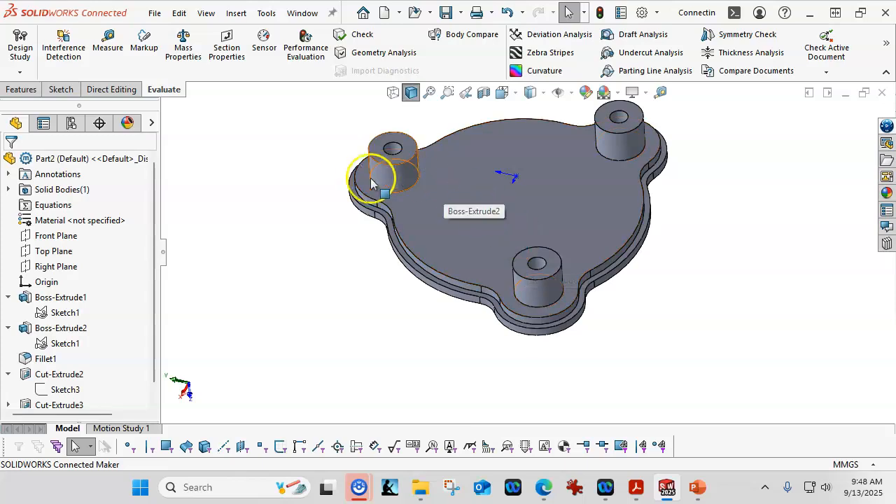
click(184, 49)
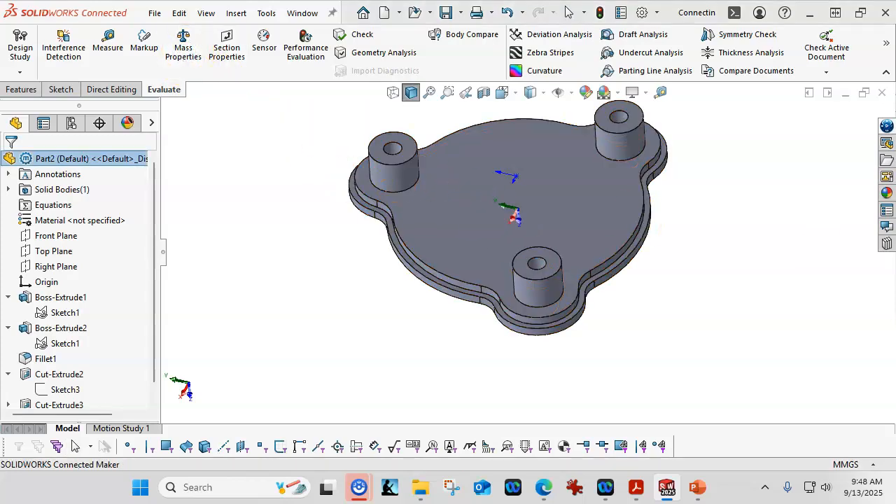
drag(895, 175, 456, 56)
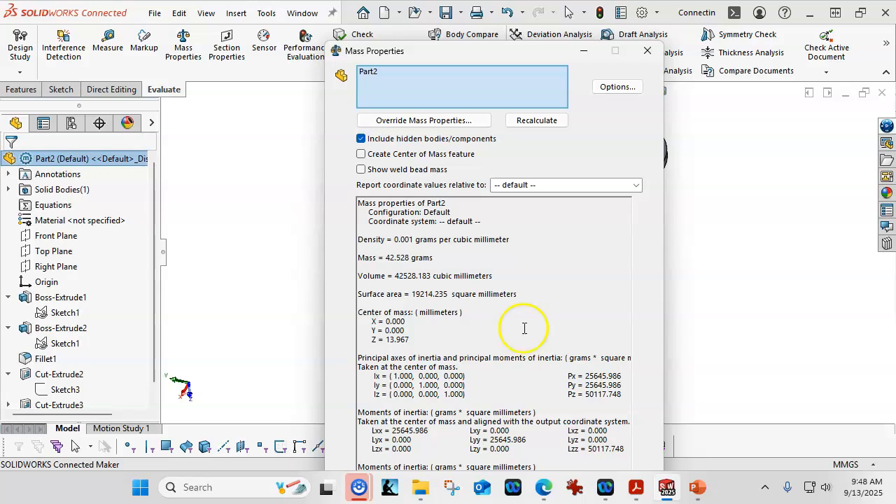
click(648, 50)
middle_drag(630, 318, 637, 276)
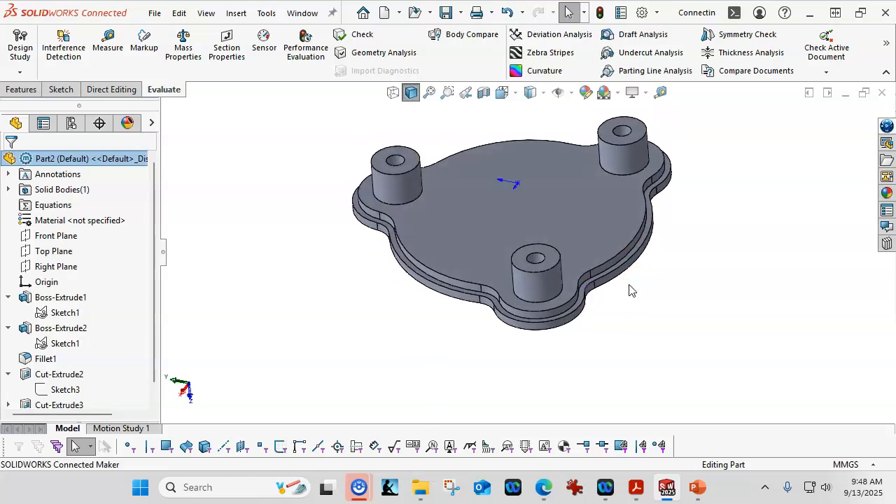
click(718, 337)
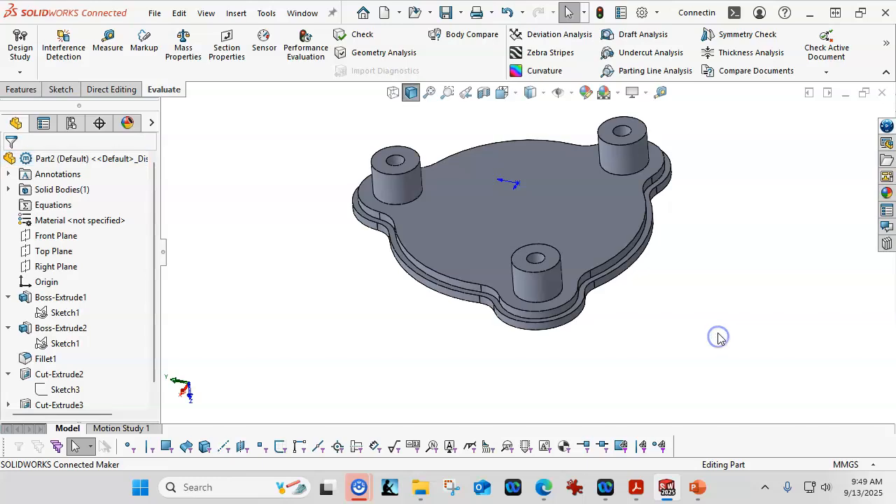
Step: Highlight the Front, Top and Right planes from the isometric view and compare the part's orientation with the PDF drawing
key(ctrl+7)
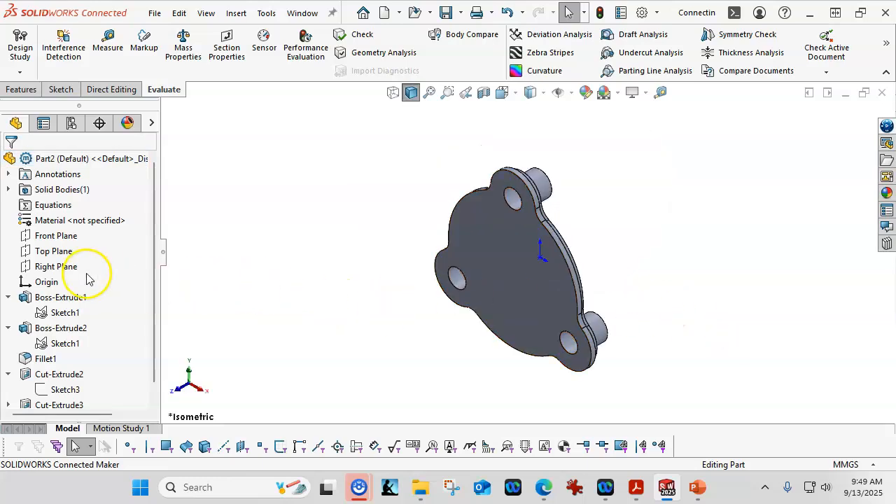
click(66, 238)
ctrl+click(54, 250)
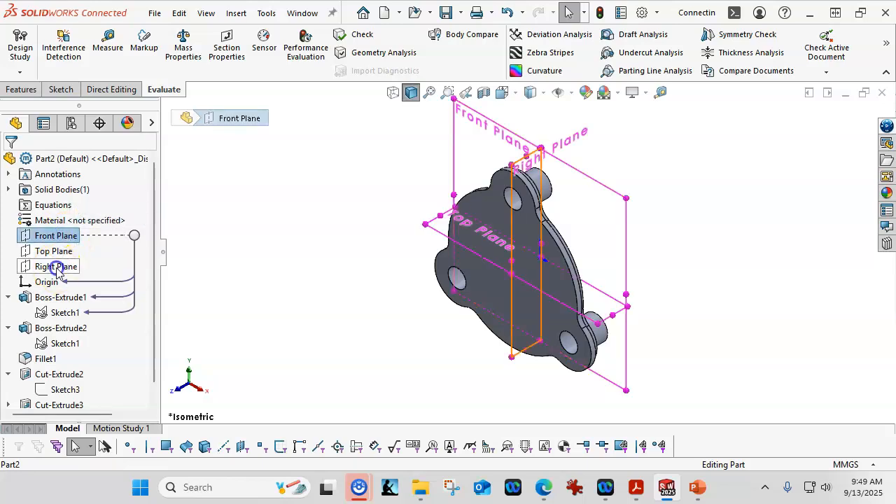
ctrl+click(56, 268)
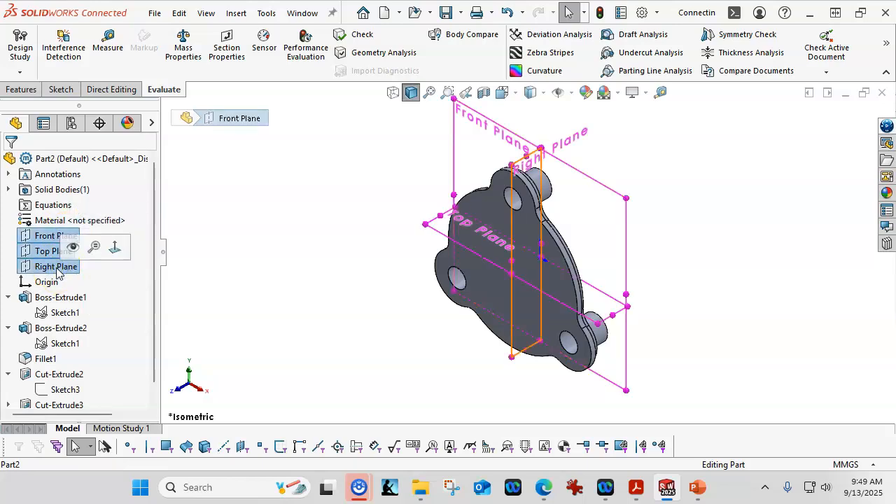
middle_drag(406, 359, 368, 315)
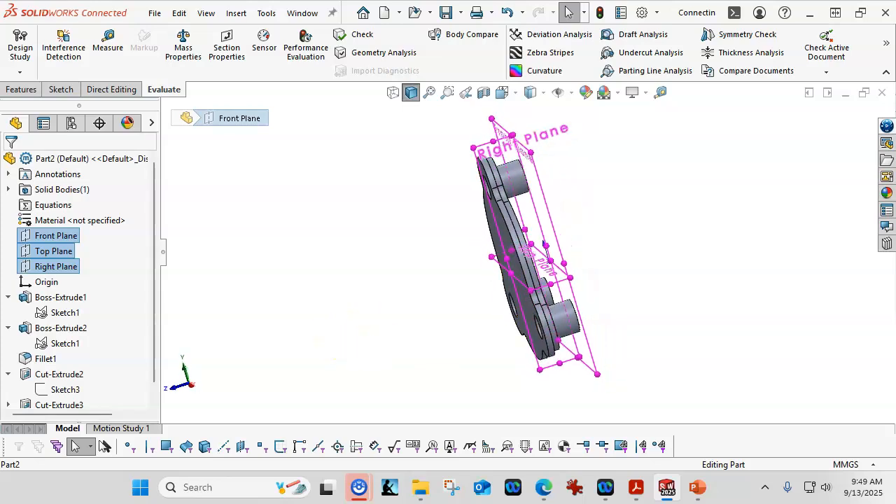
key(alt+Tab)
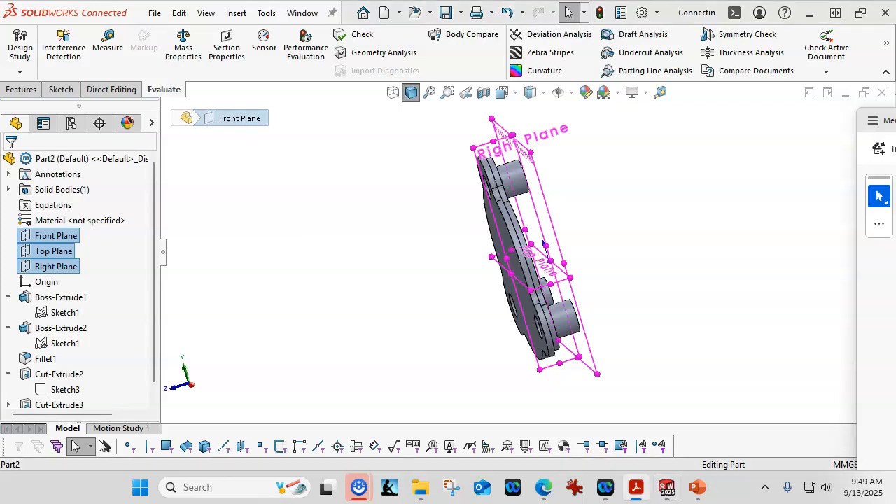
click(628, 361)
middle_drag(267, 274, 299, 331)
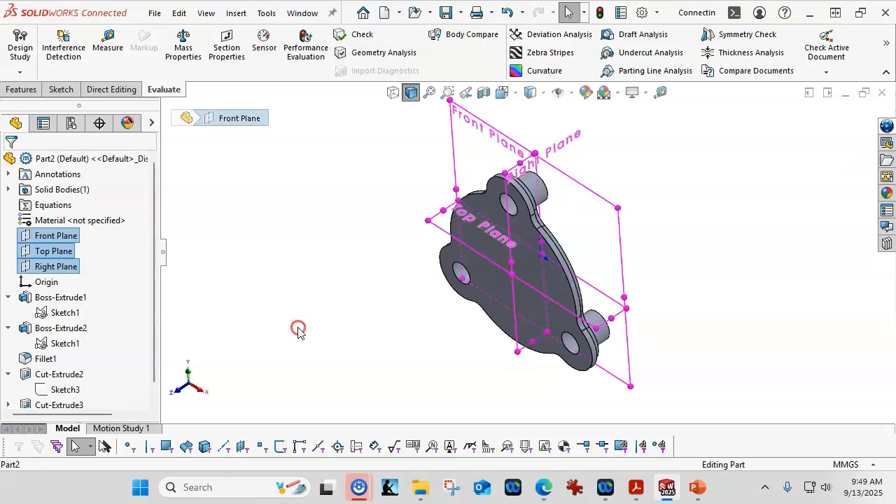